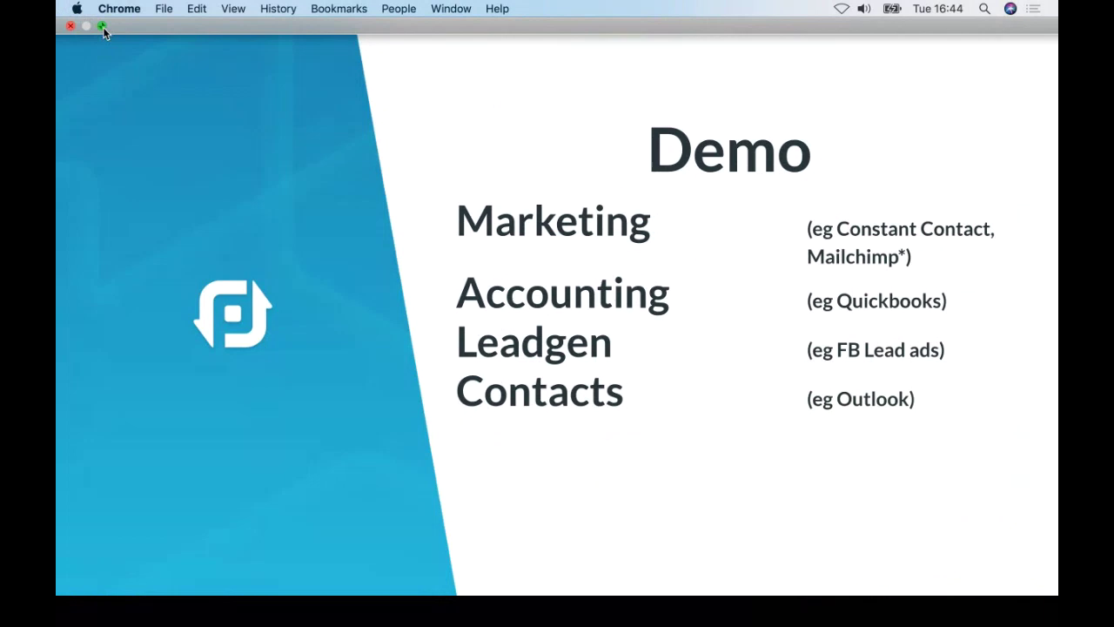
# Step: Leave the slide presentation and open the setup of the unfinished Outlook Web App to Less Annoying CRM connection
pyautogui.click(102, 31)
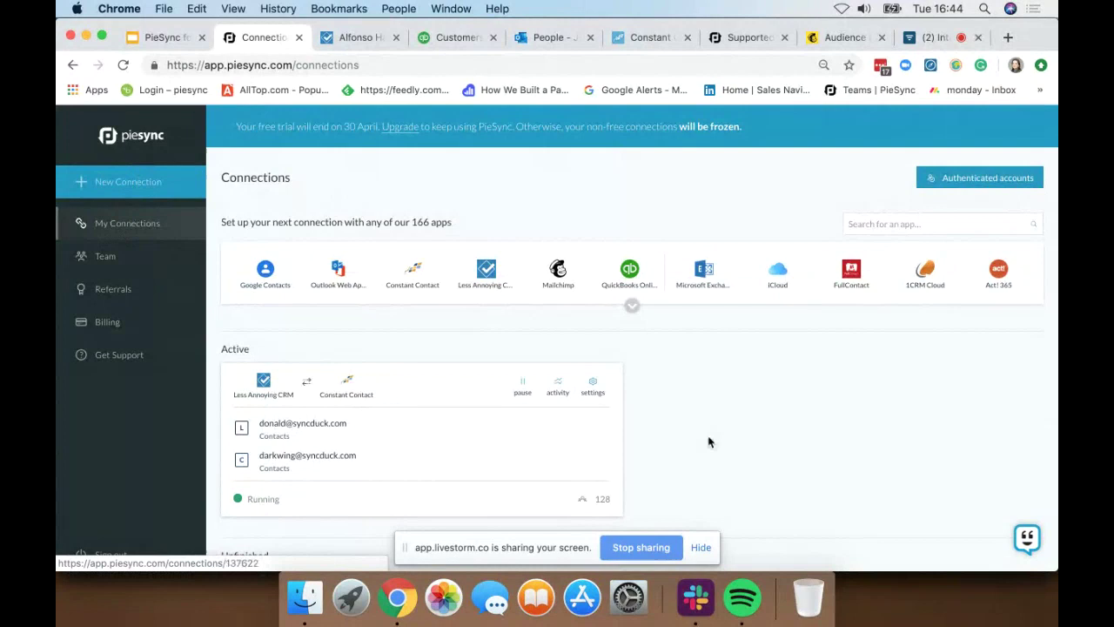
pyautogui.scroll(-3, 709, 442)
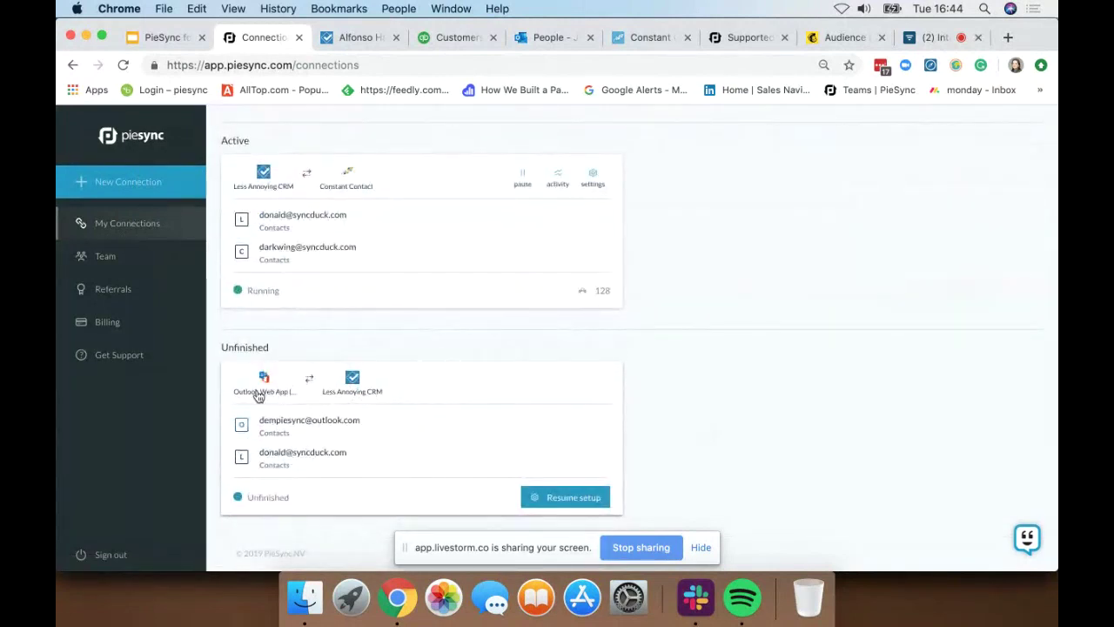
pyautogui.click(429, 433)
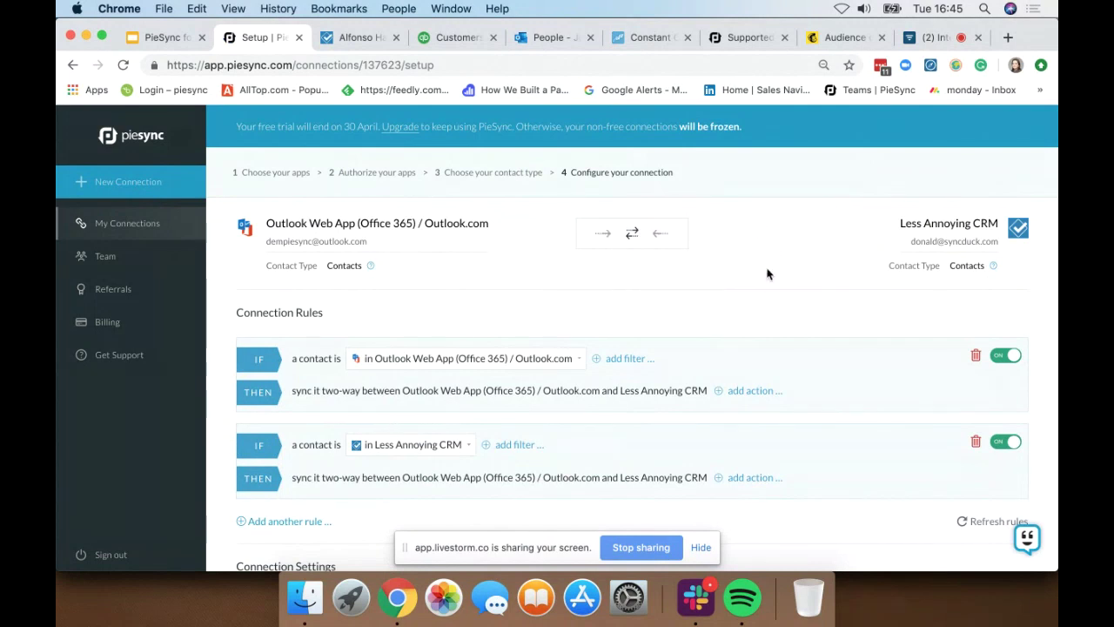
# Step: Add a filter to the Outlook connection rule so it applies only to contacts in the VIP folder
pyautogui.scroll(-2, 767, 274)
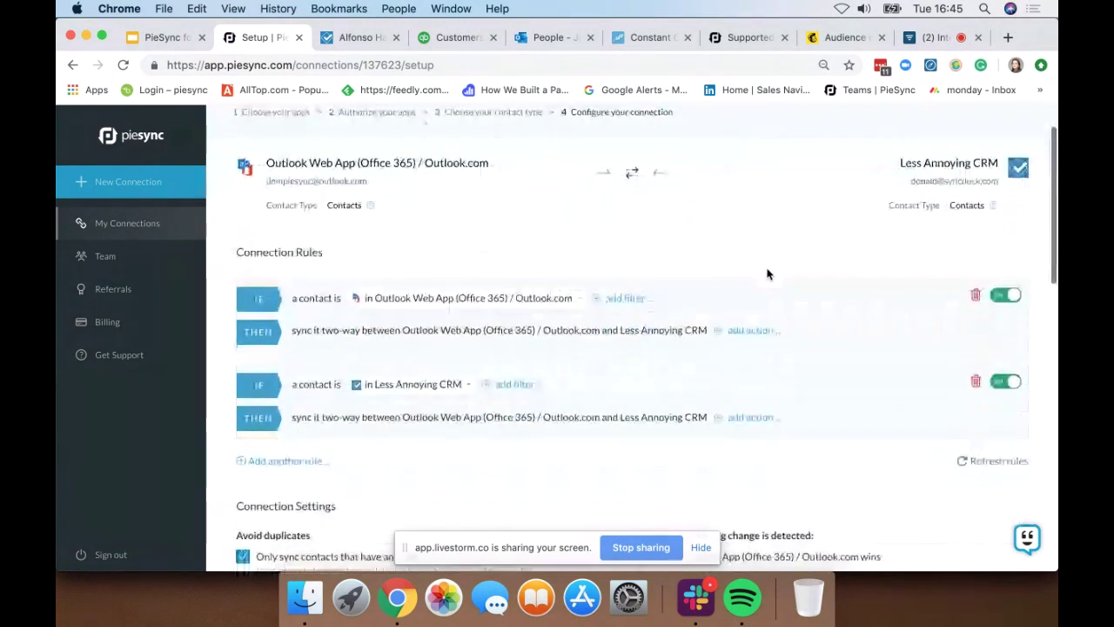
pyautogui.scroll(-2, 766, 274)
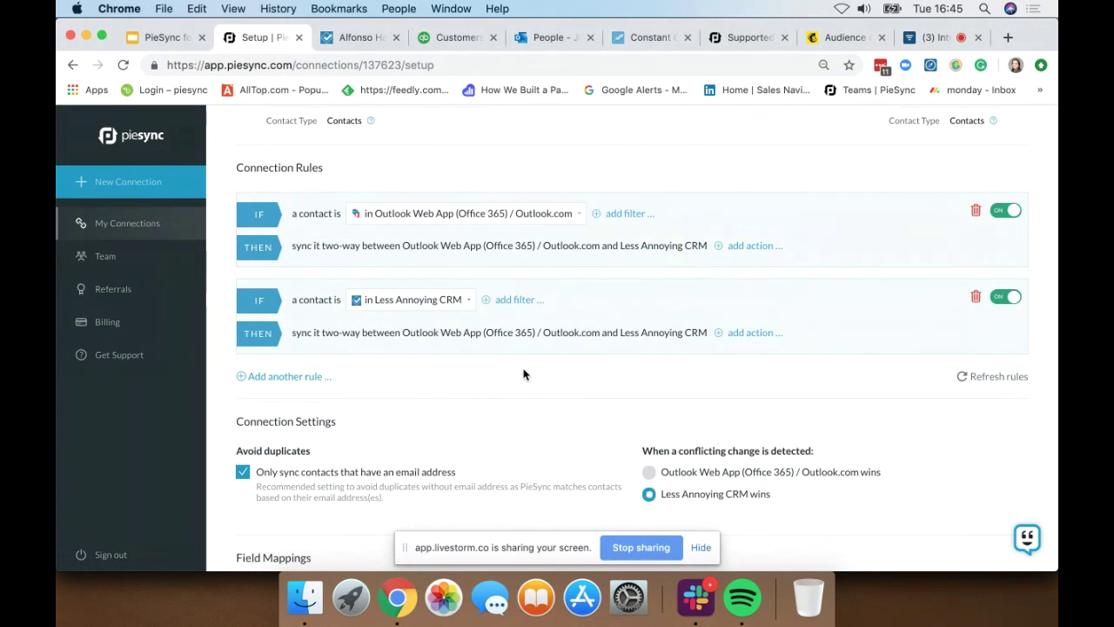
pyautogui.click(629, 213)
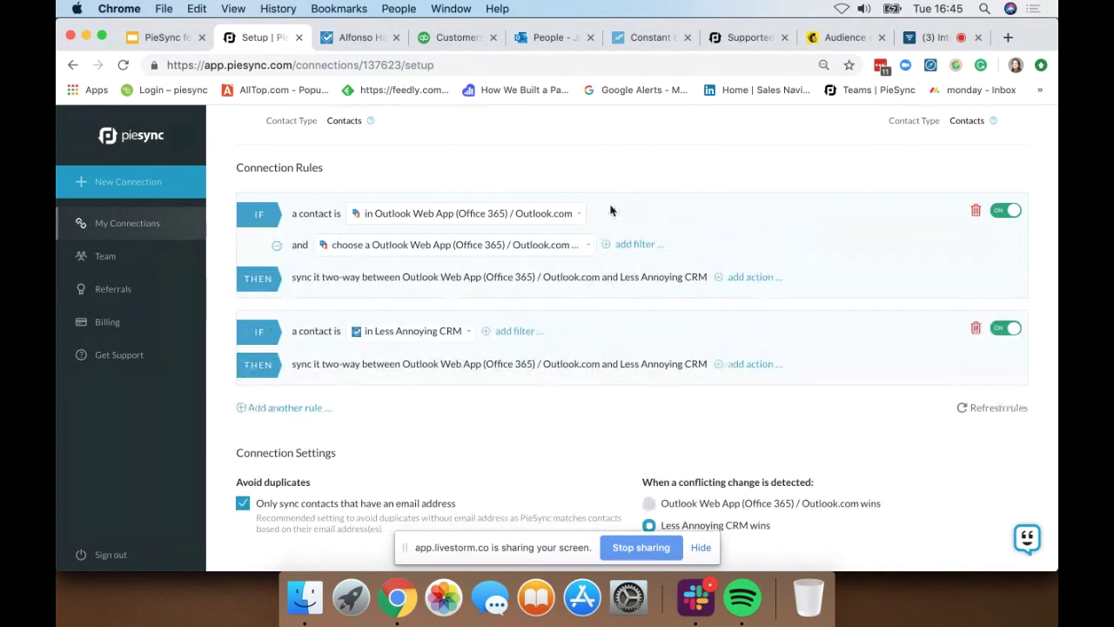
pyautogui.click(422, 247)
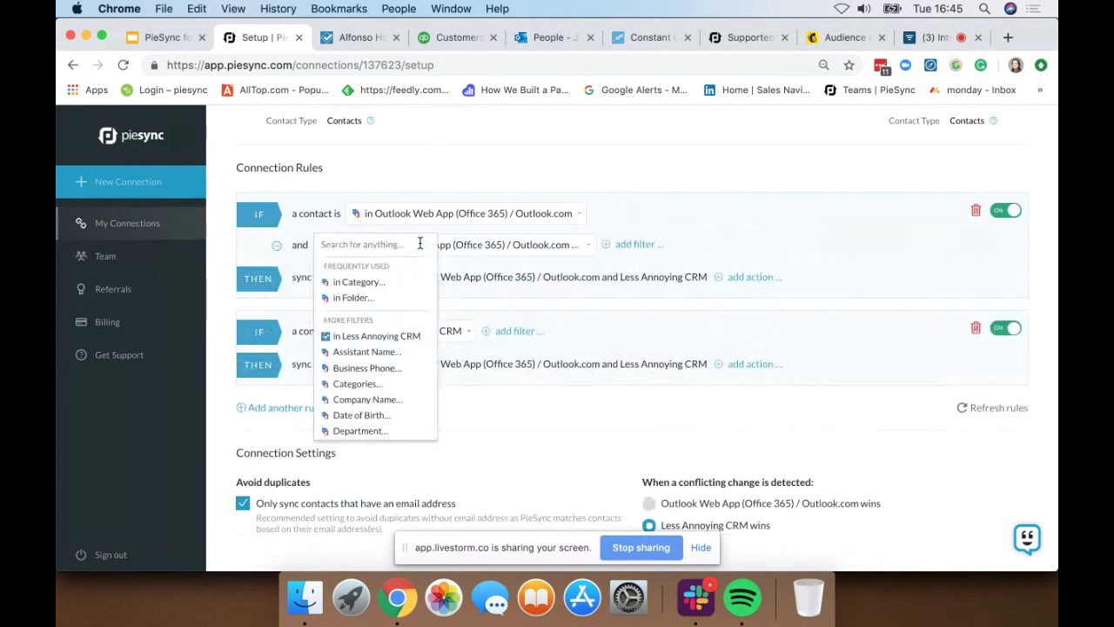
pyautogui.click(357, 299)
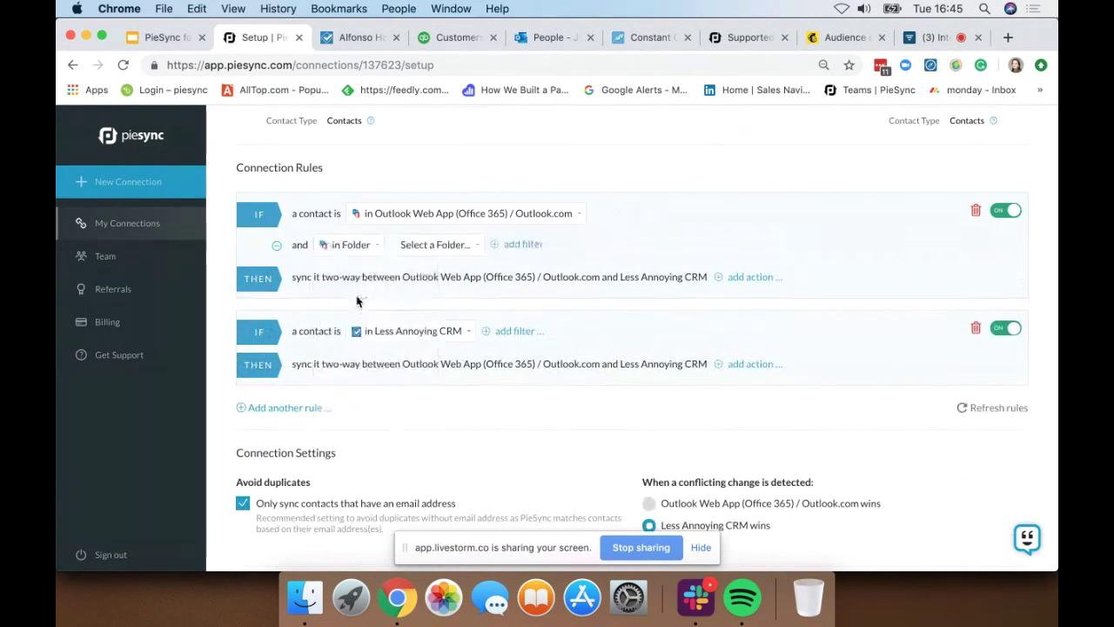
pyautogui.click(439, 246)
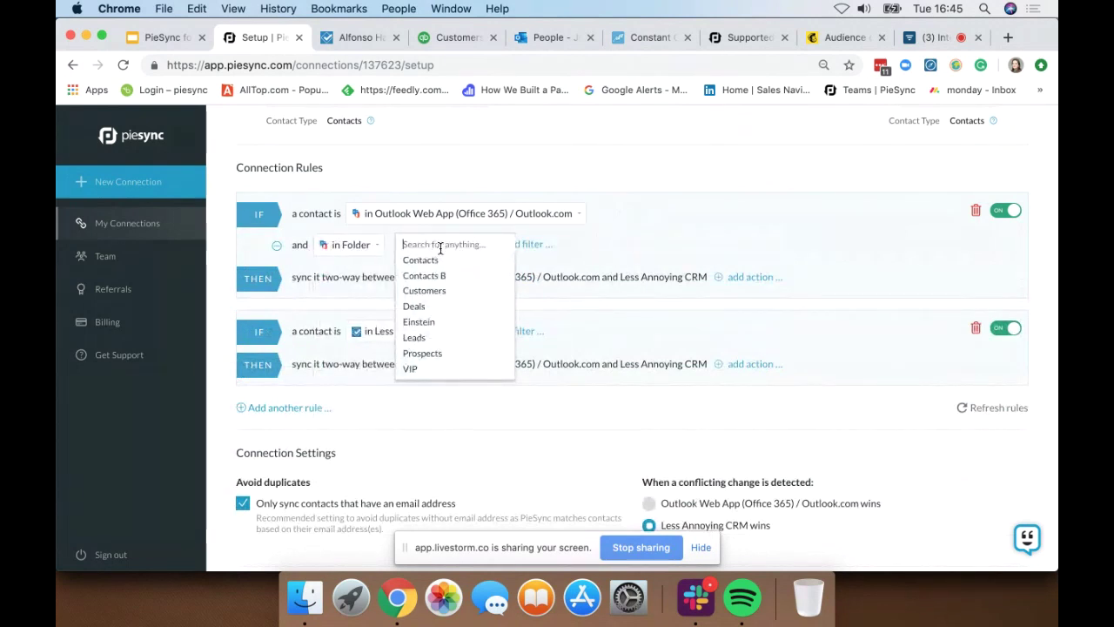
pyautogui.click(410, 370)
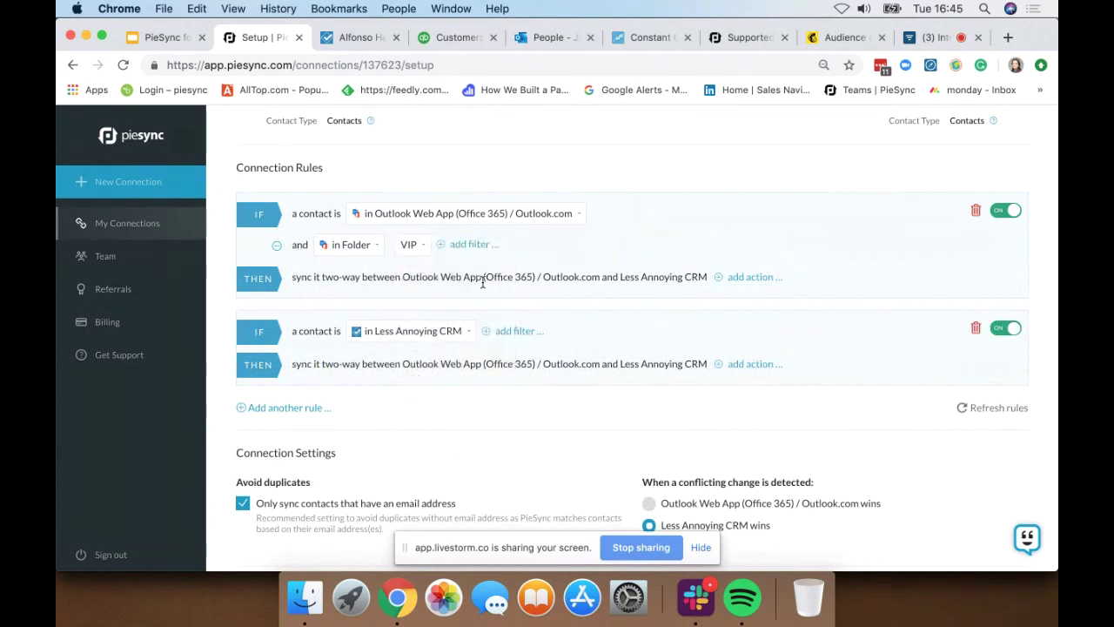
# Step: Add an action to the Outlook rule that updates the Less Annoying CRM VIP field, overwriting it with "yes"
pyautogui.click(753, 277)
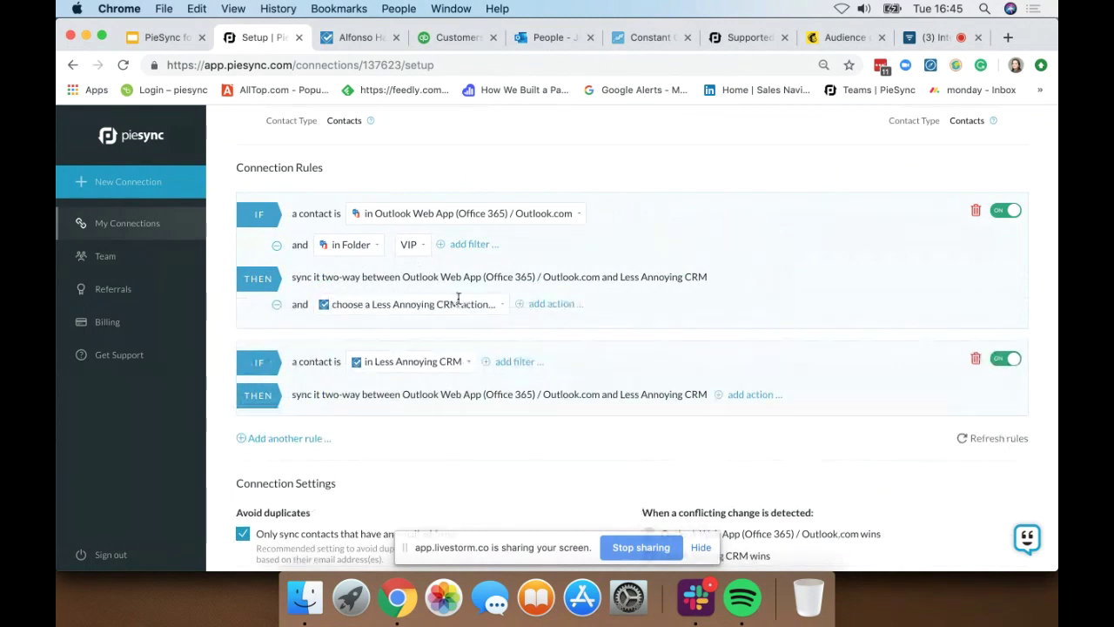
pyautogui.click(456, 301)
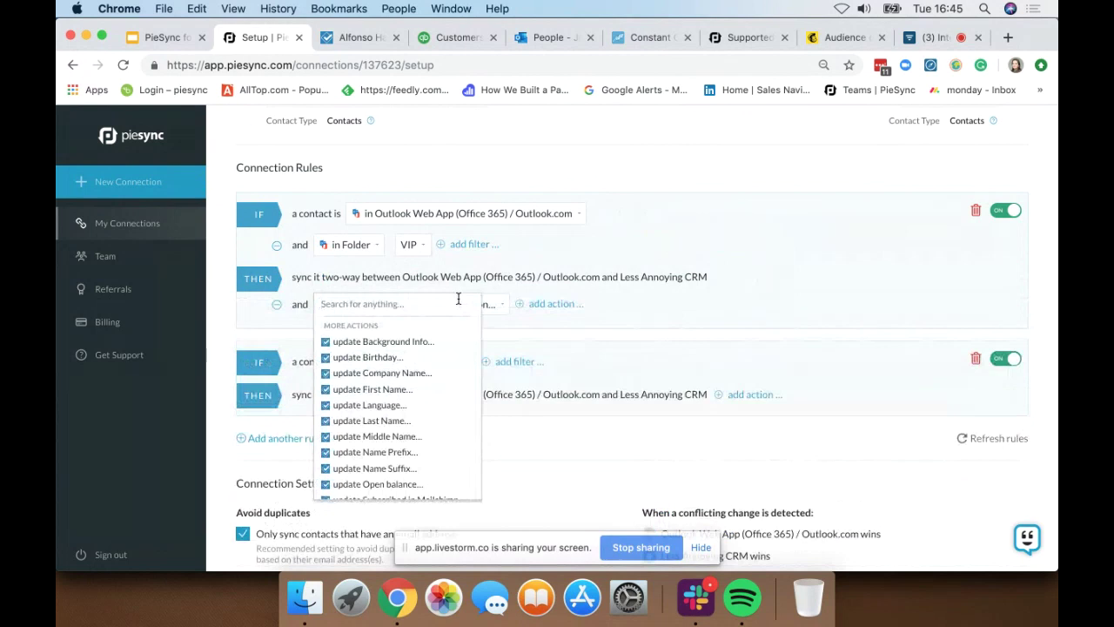
pyautogui.scroll(-2, 426, 414)
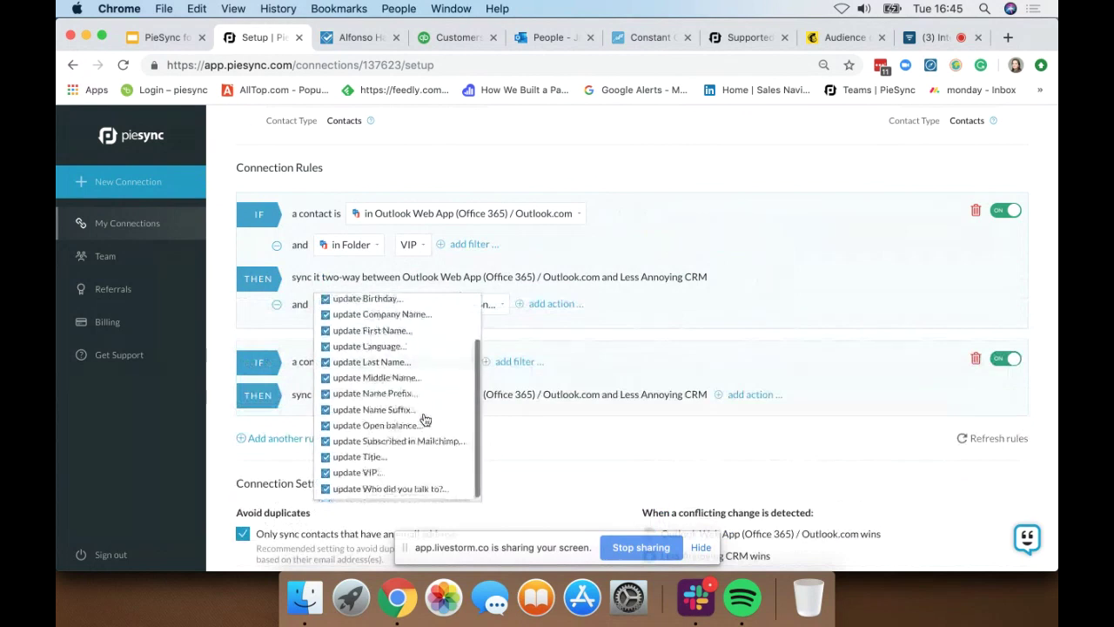
pyautogui.click(352, 472)
pyautogui.write('yes')
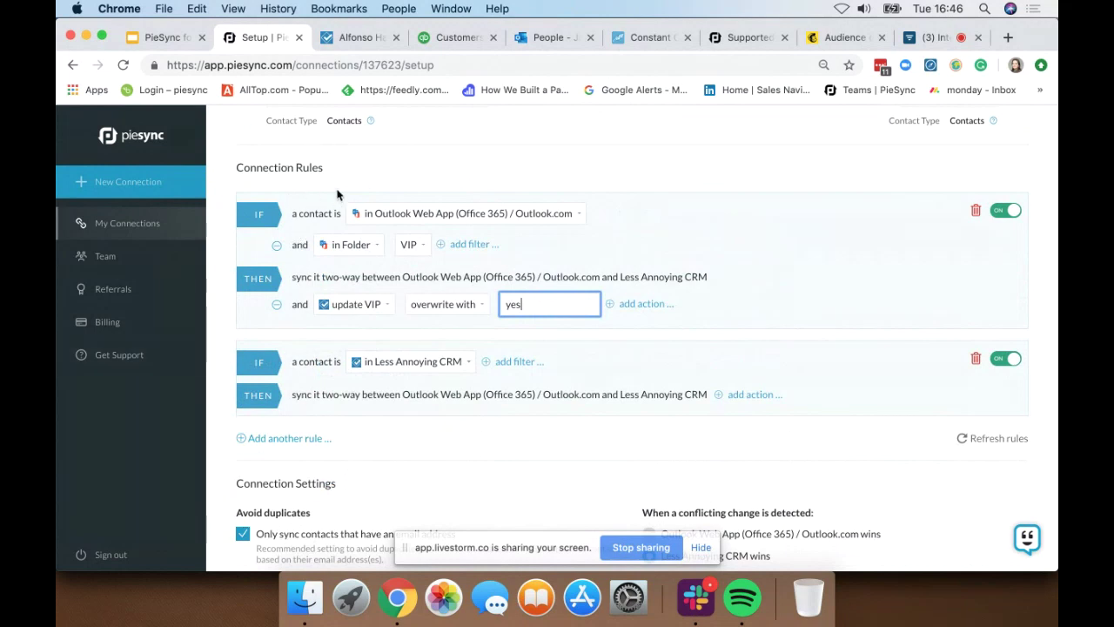
# Step: Remove the VIP folder filter and the VIP update action from the Outlook rule
pyautogui.click(276, 248)
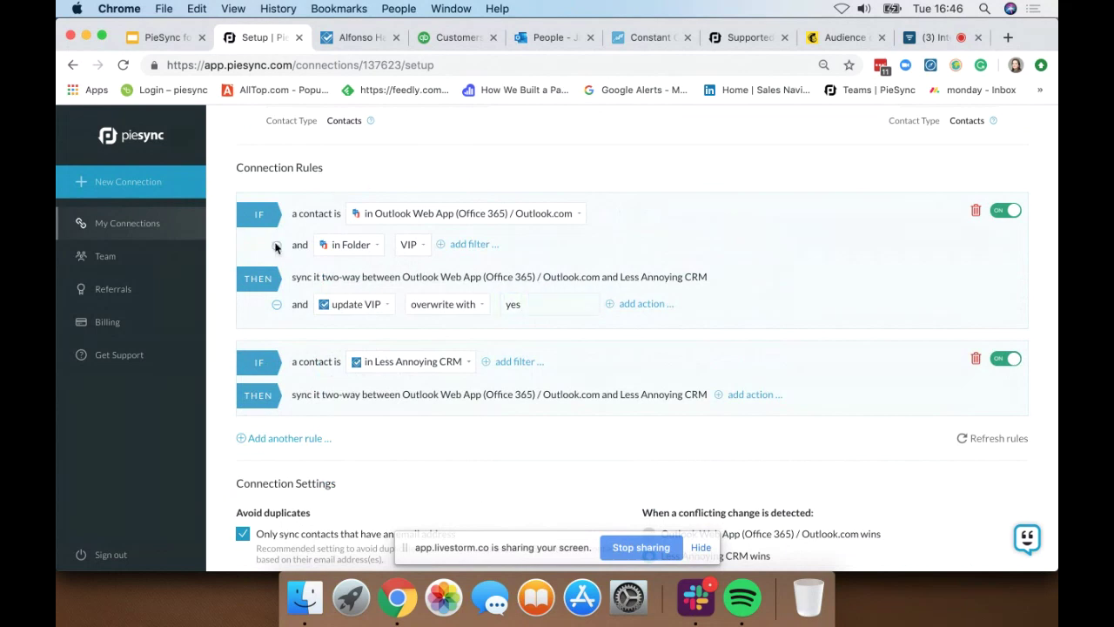
pyautogui.click(277, 277)
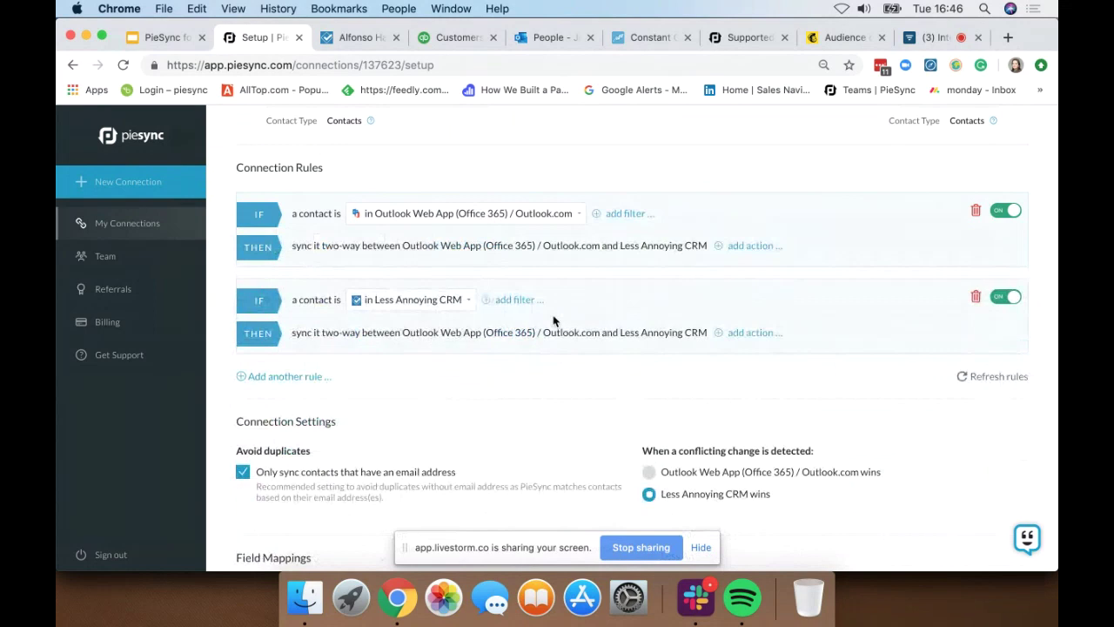
# Step: Switch the Less Annoying CRM connection rule off and back on
pyautogui.scroll(2, 774, 344)
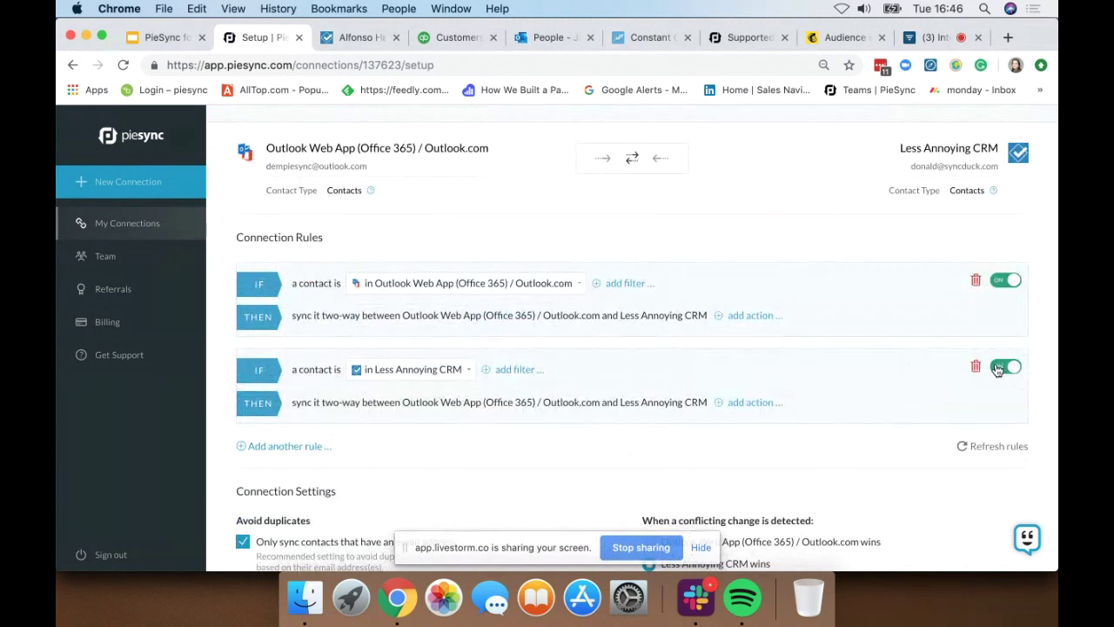
pyautogui.click(1005, 367)
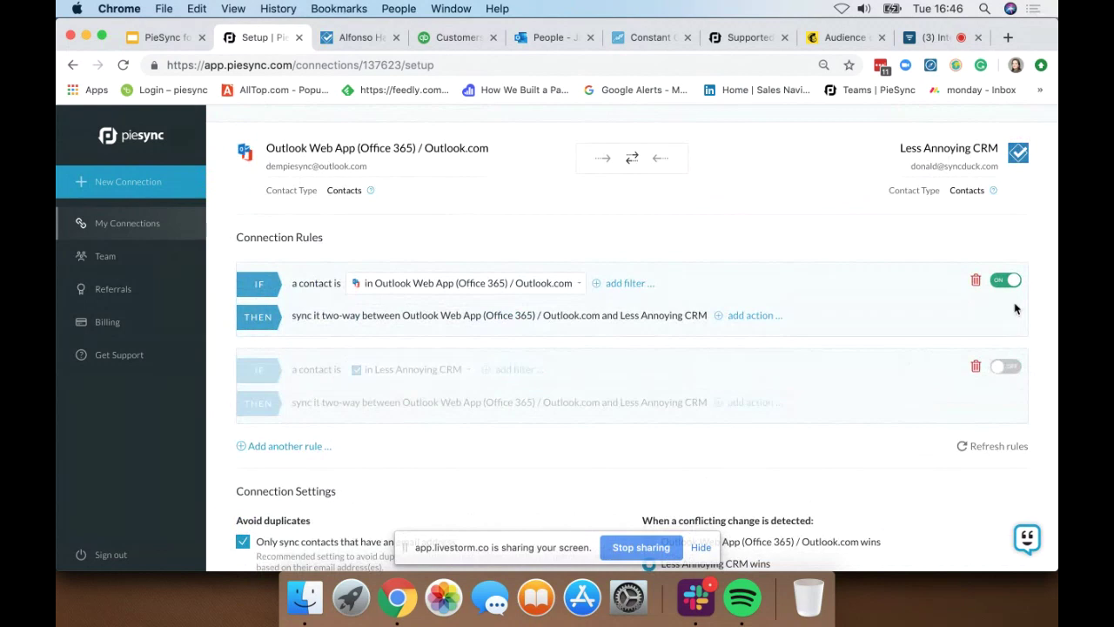
pyautogui.click(1009, 369)
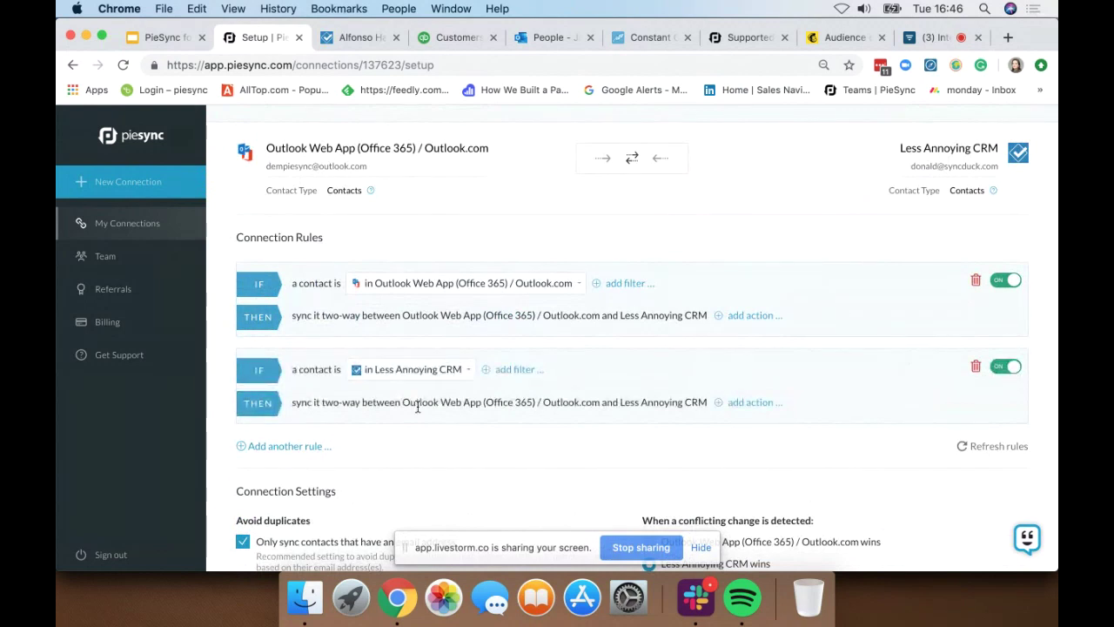
# Step: Browse the filter options for the Outlook rule and discard the blank filter and action rows added to it
pyautogui.click(623, 285)
pyautogui.click(546, 313)
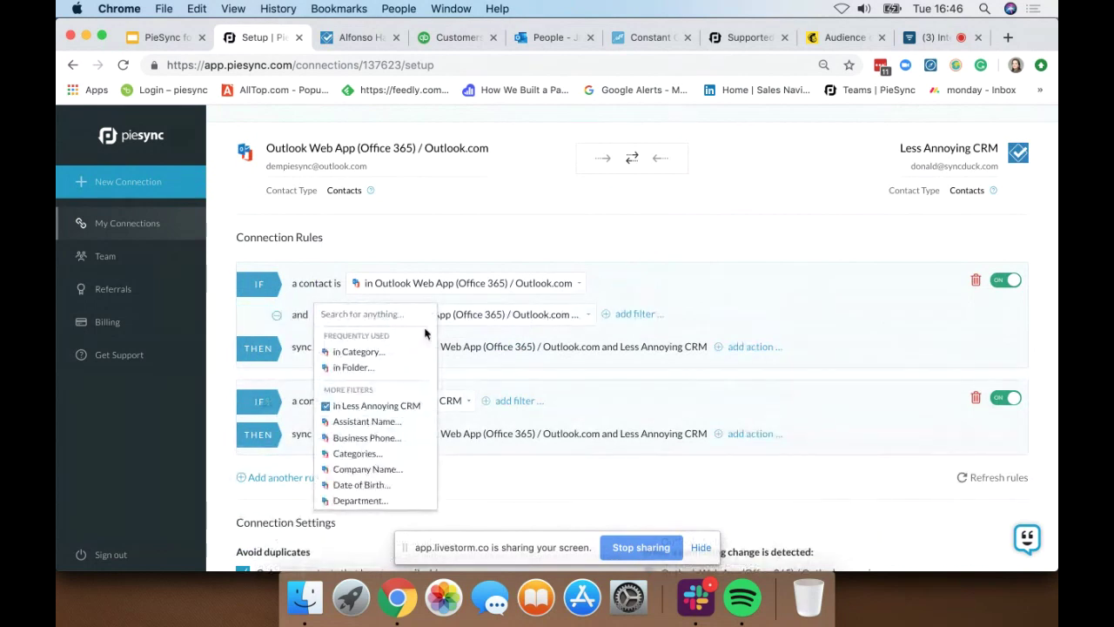
pyautogui.scroll(-1, 359, 427)
pyautogui.scroll(-5, 360, 426)
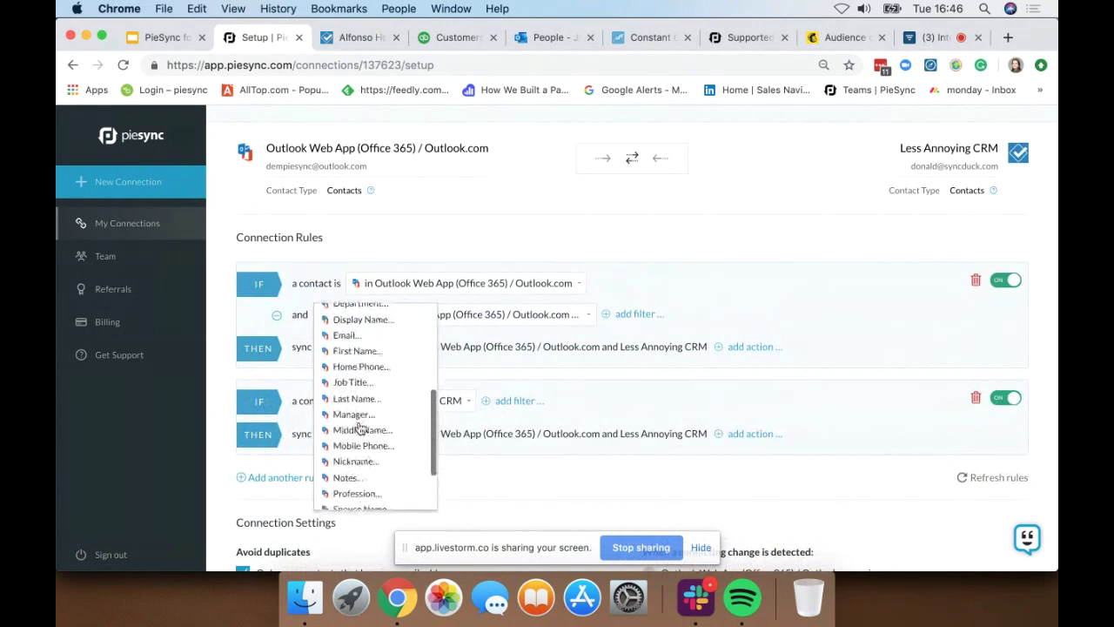
pyautogui.click(728, 300)
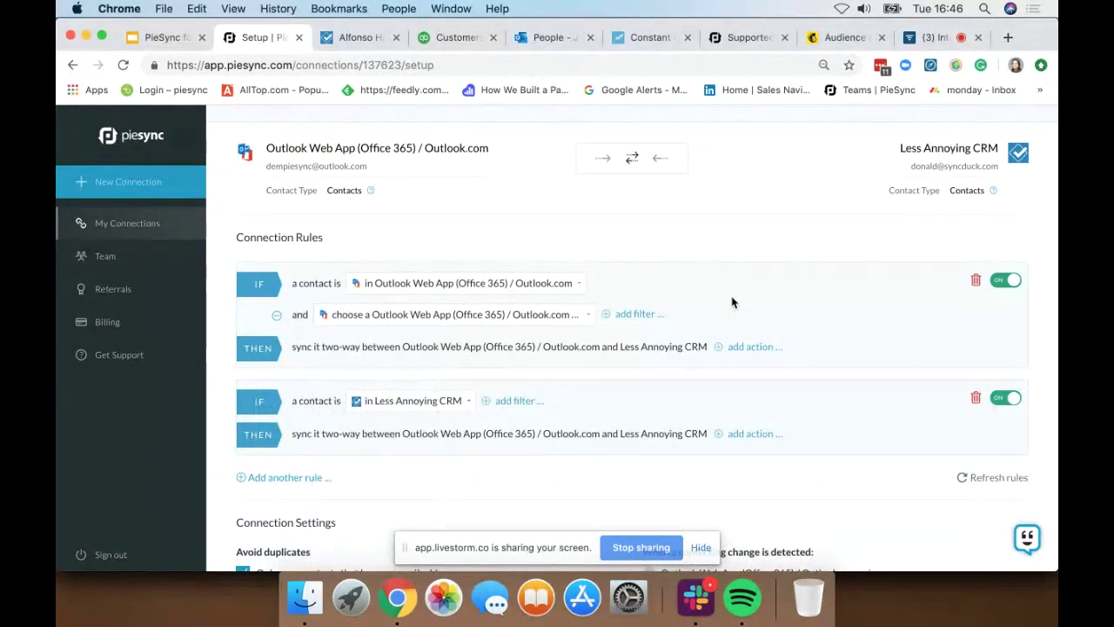
pyautogui.scroll(-3, 731, 302)
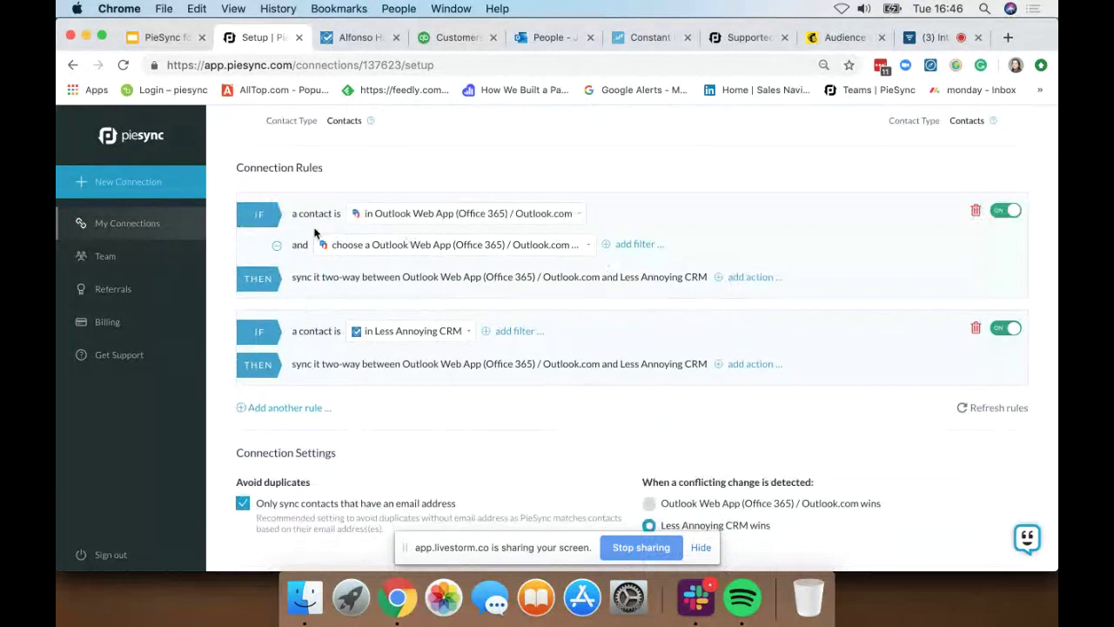
pyautogui.click(276, 245)
pyautogui.click(746, 248)
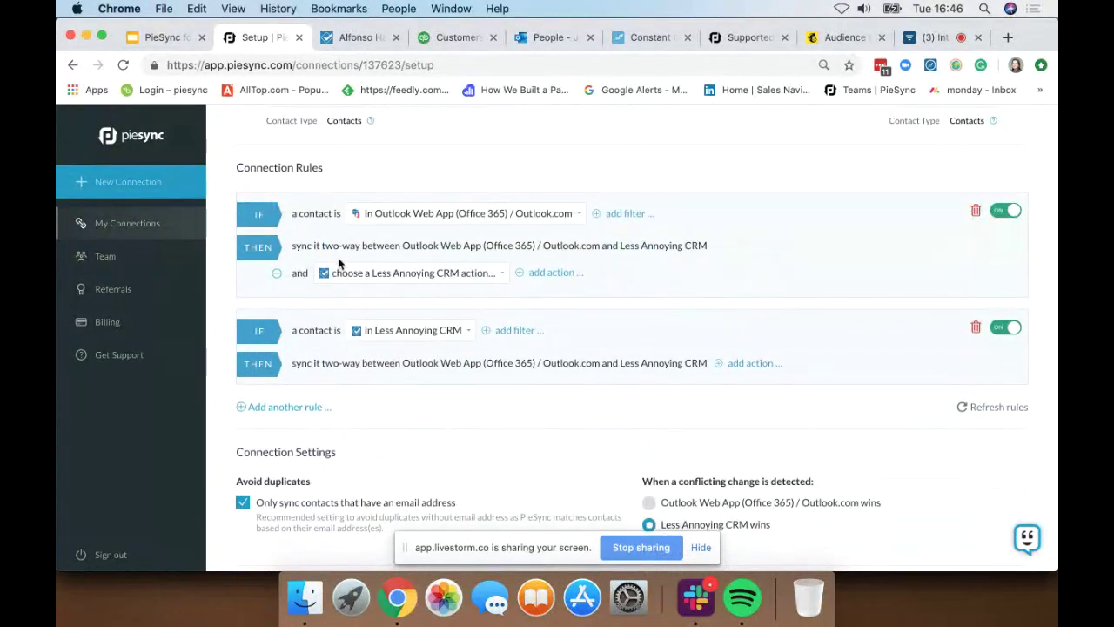
pyautogui.click(277, 273)
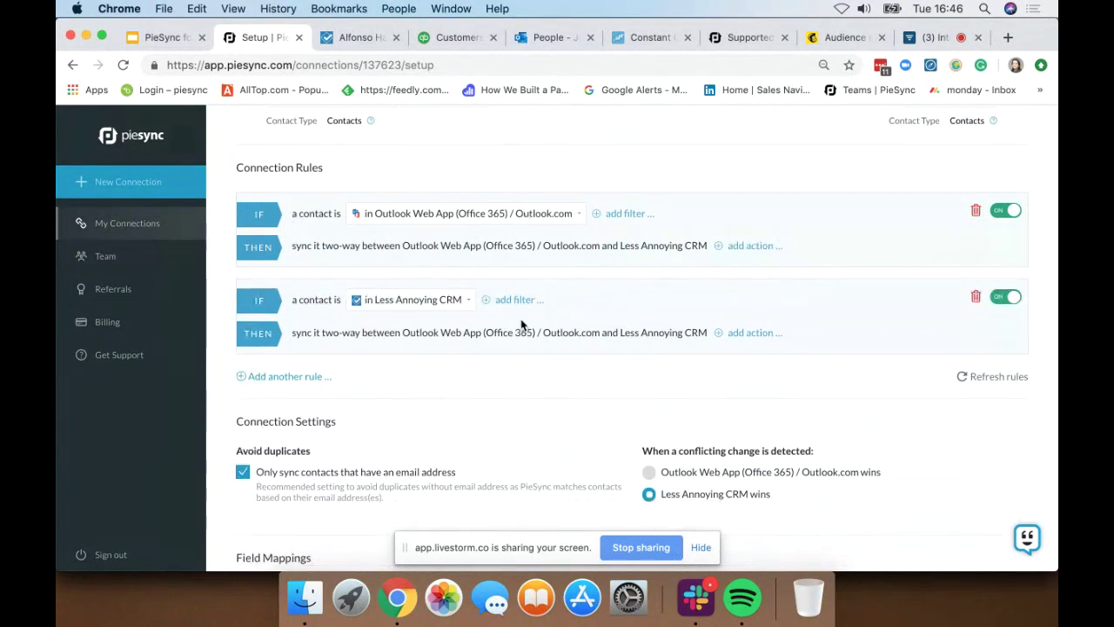
# Step: Review the duplicate and conflict settings and the default field mappings of the connection
pyautogui.scroll(-2, 519, 323)
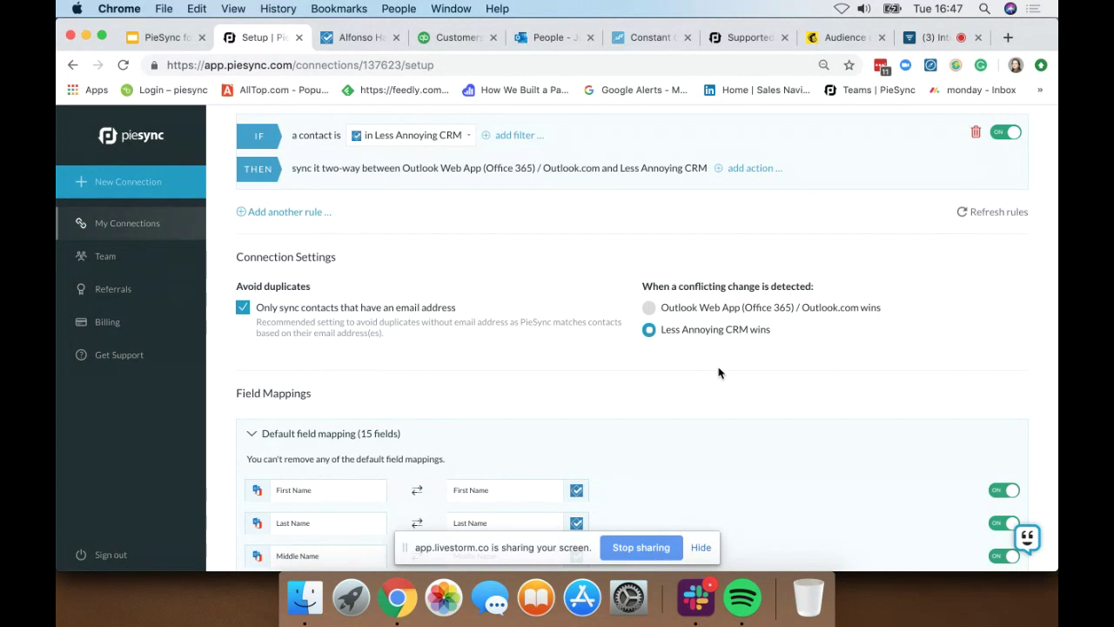
pyautogui.scroll(-1, 718, 373)
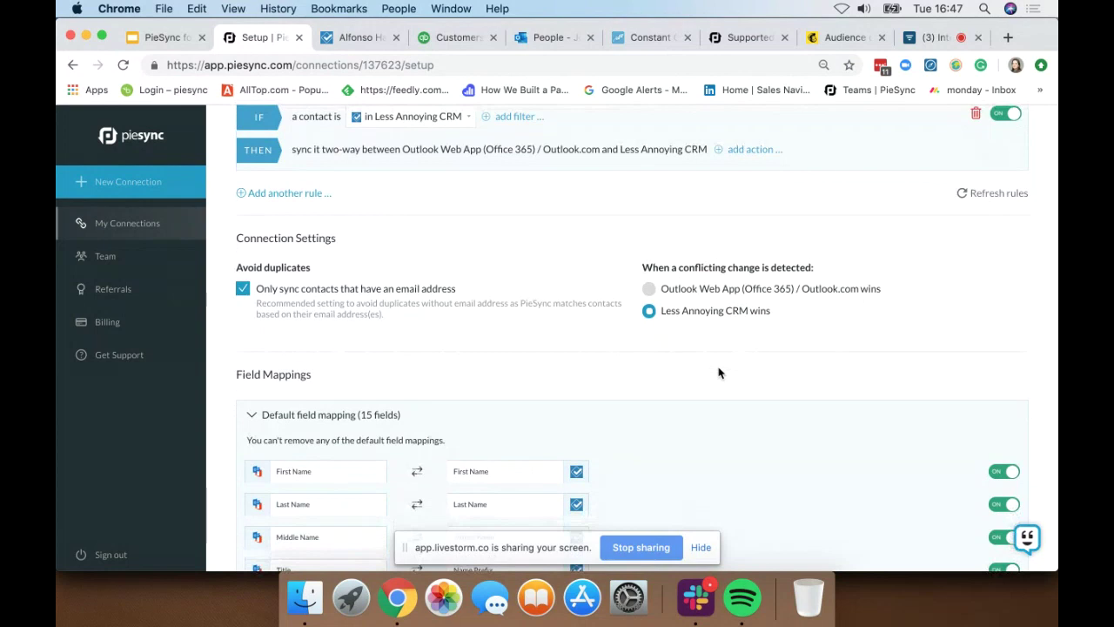
pyautogui.scroll(-5, 718, 373)
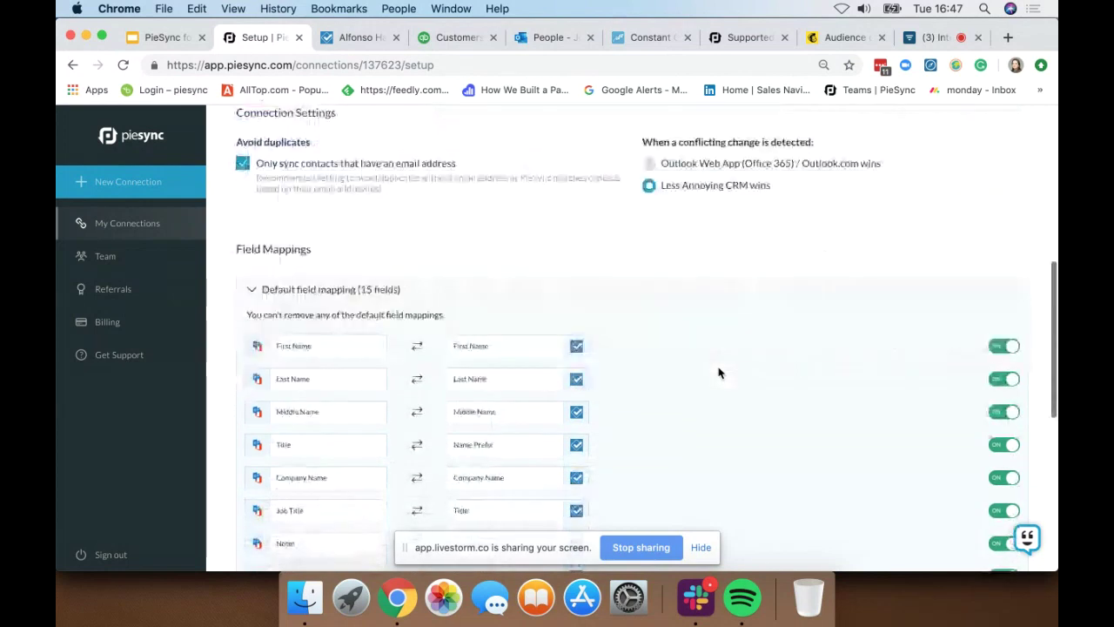
pyautogui.scroll(-12, 718, 373)
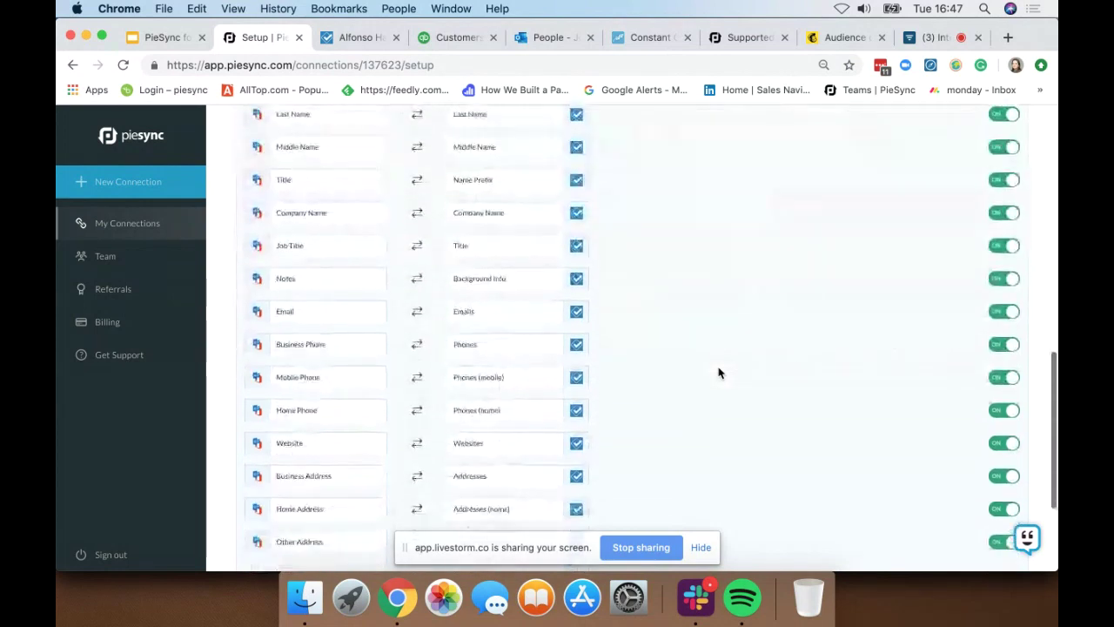
pyautogui.scroll(5, 718, 372)
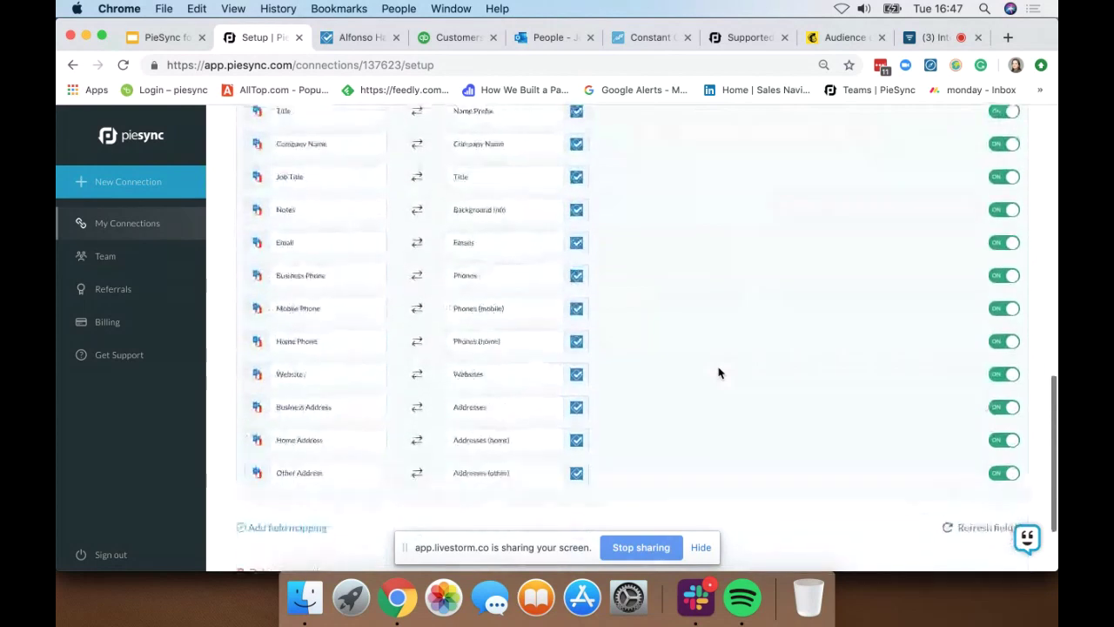
pyautogui.scroll(3, 718, 373)
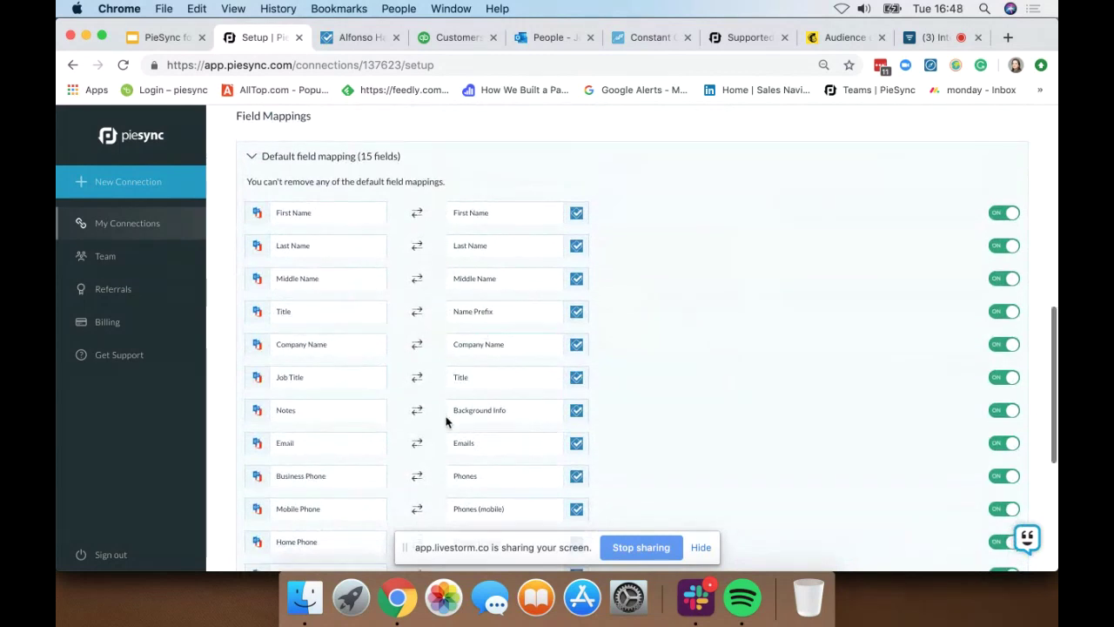
pyautogui.scroll(-3, 447, 423)
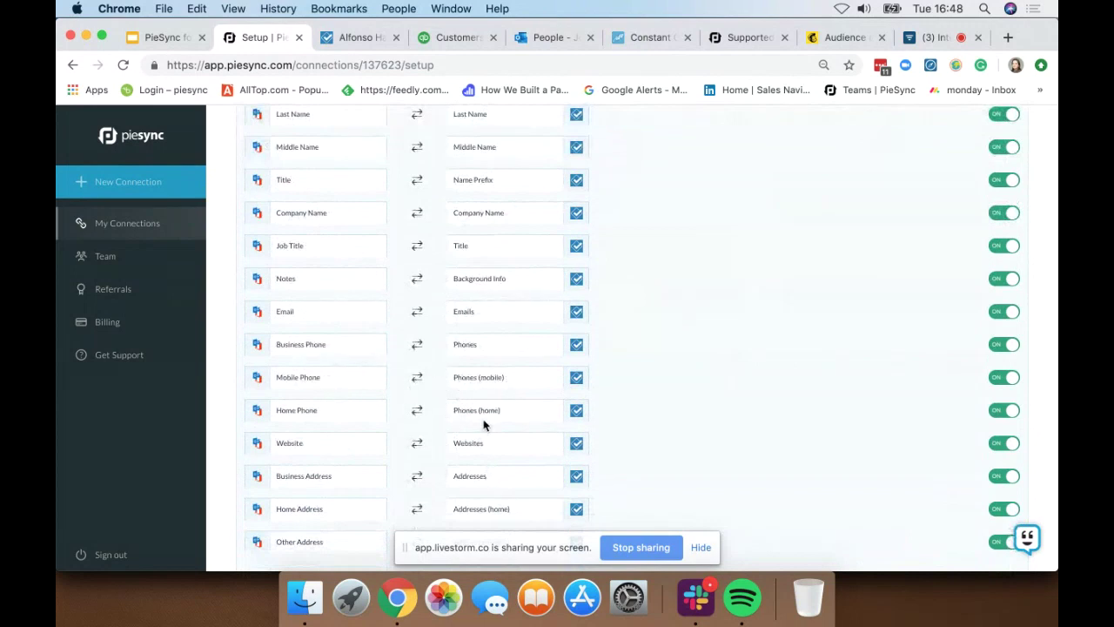
pyautogui.scroll(-2, 483, 423)
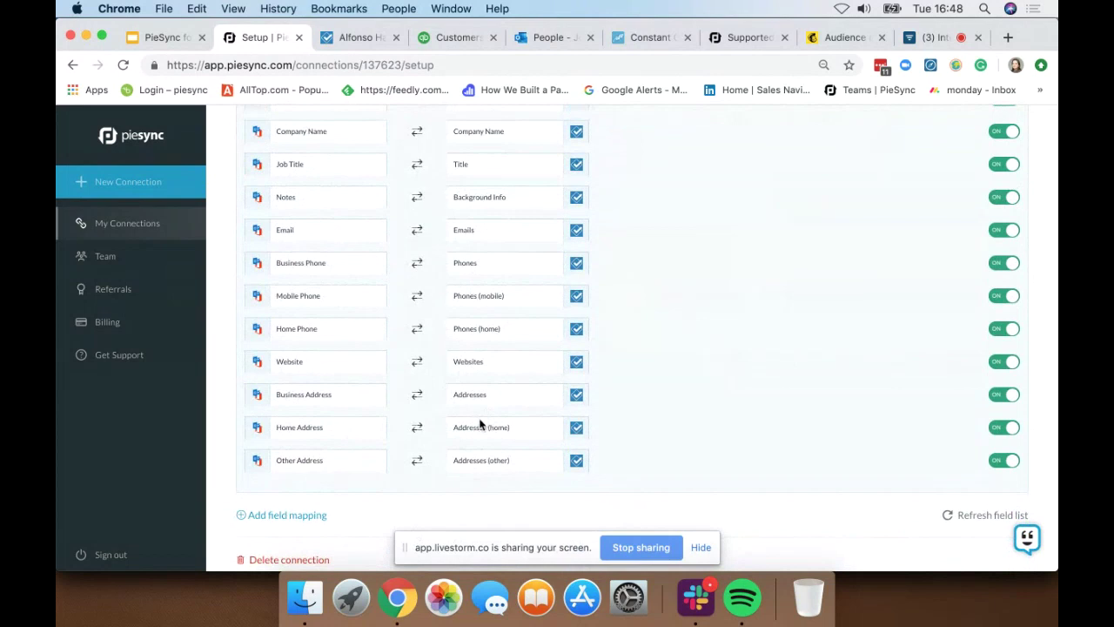
# Step: Add a blank custom field mapping and review the fields each app offers for it
pyautogui.scroll(-2, 470, 423)
pyautogui.click(293, 420)
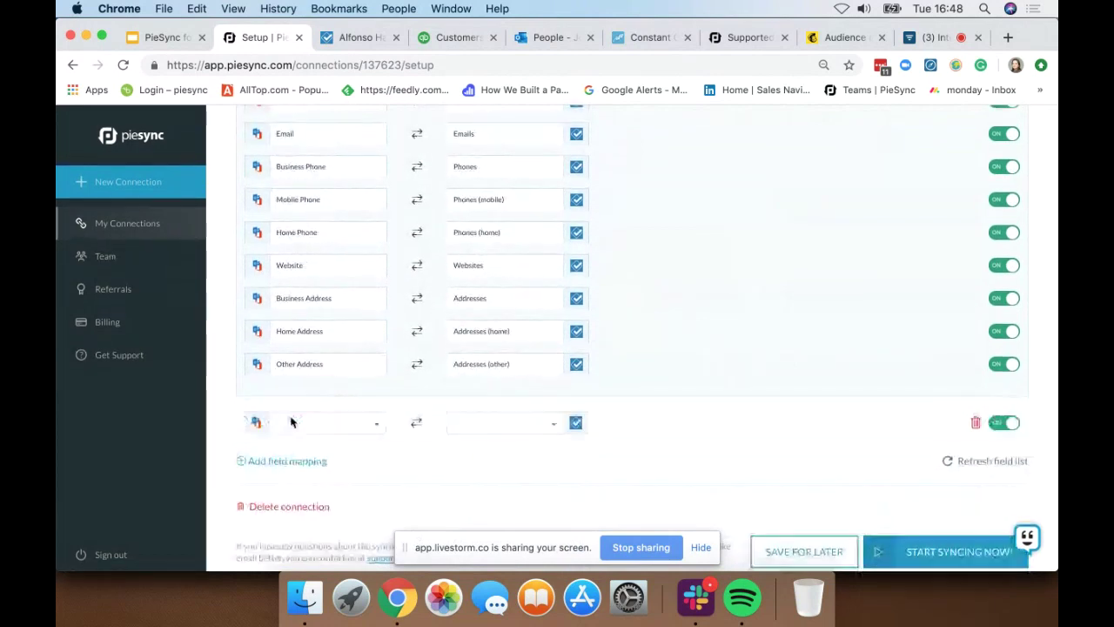
pyautogui.click(304, 422)
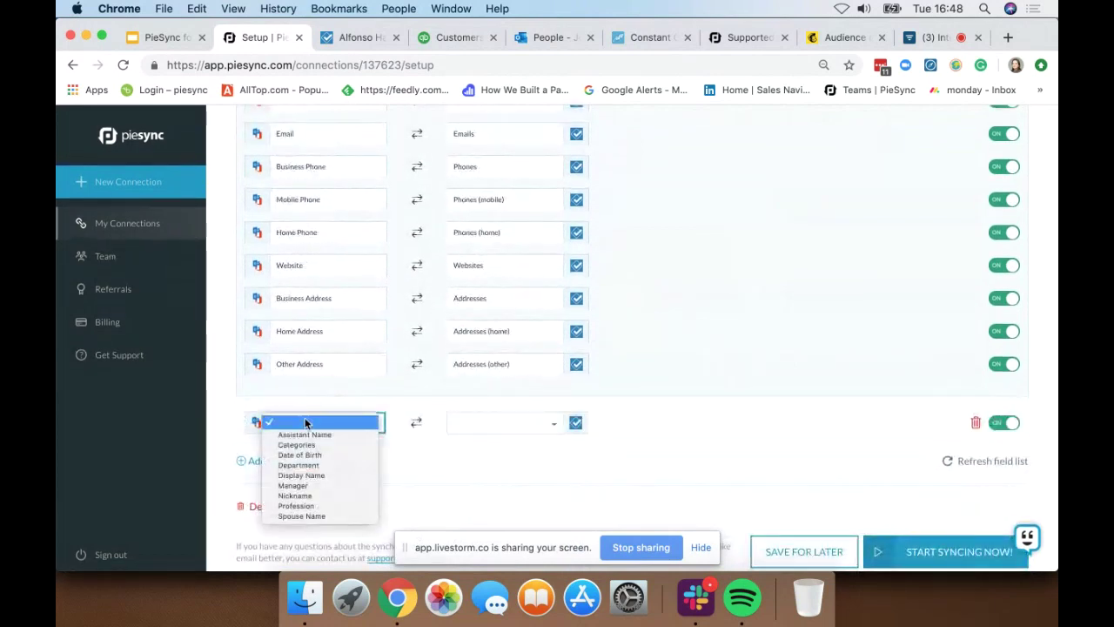
pyautogui.click(513, 426)
pyautogui.click(514, 427)
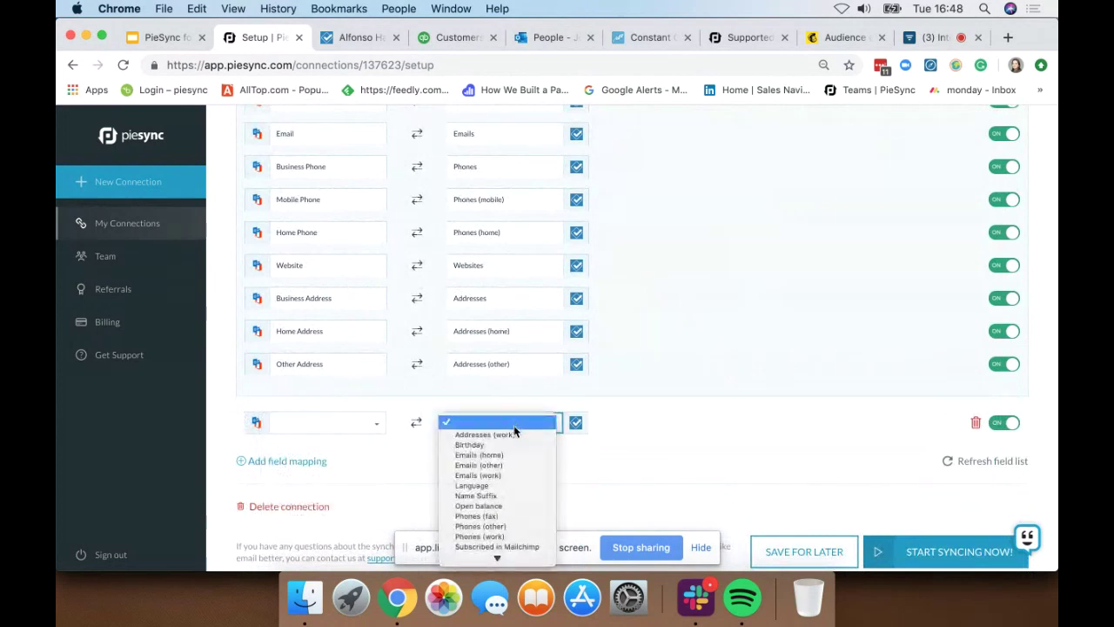
pyautogui.scroll(-1, 510, 507)
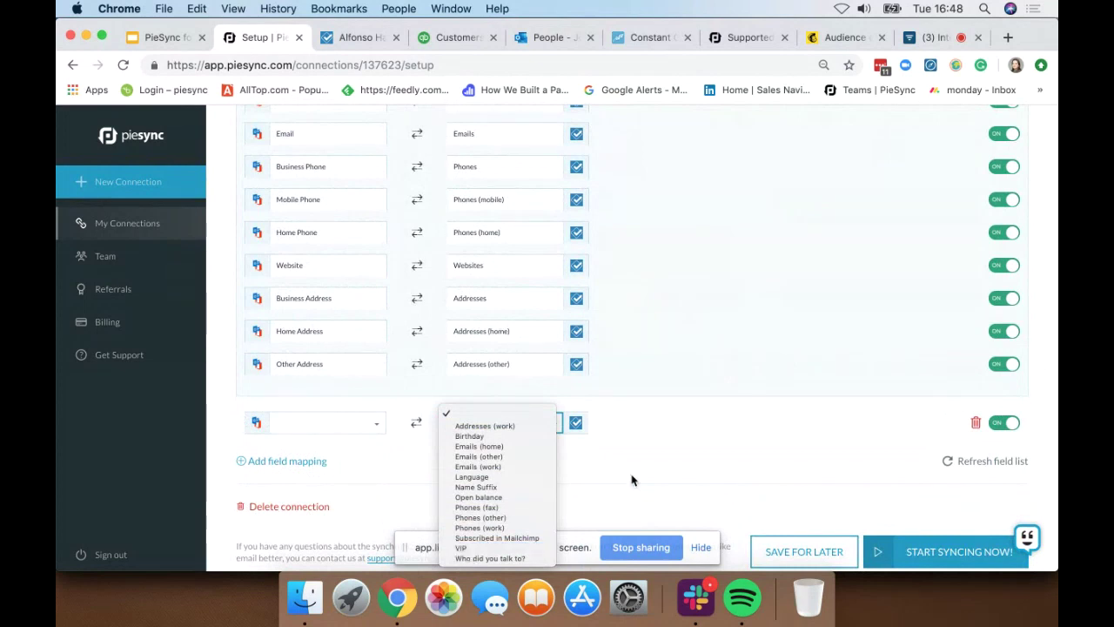
pyautogui.click(654, 471)
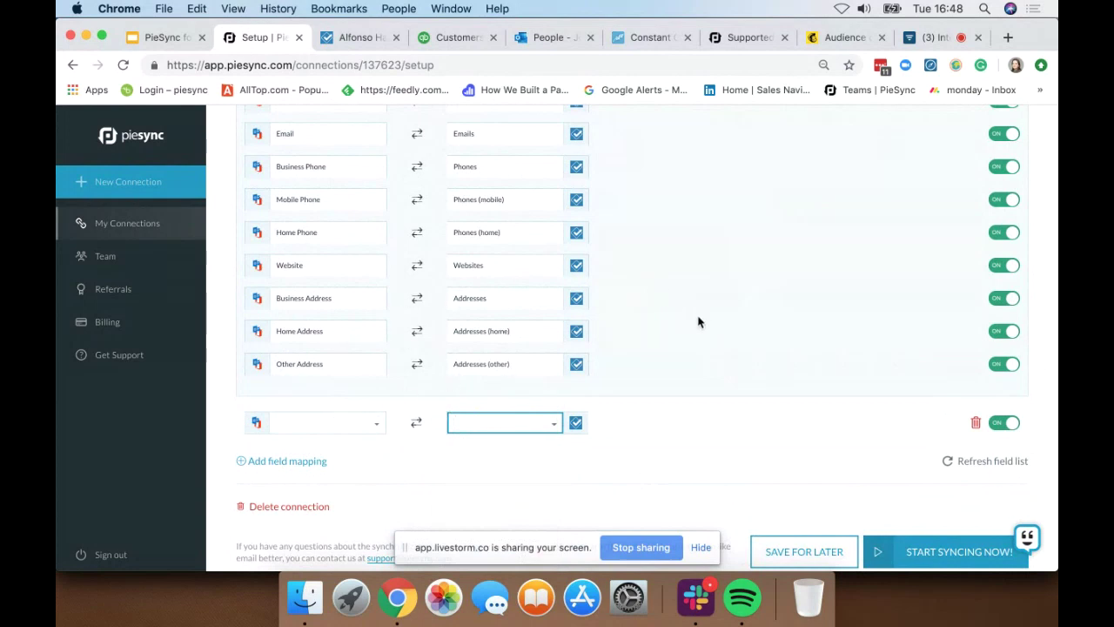
# Step: Recheck the connection rules and start syncing the Outlook and Less Annoying CRM connection
pyautogui.scroll(10, 698, 322)
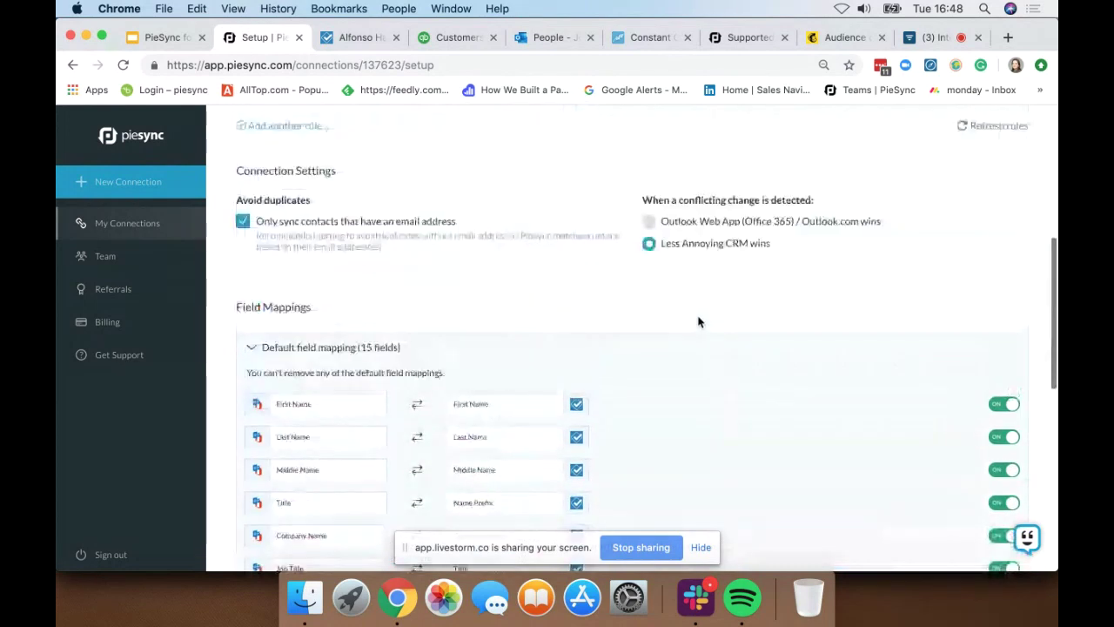
pyautogui.scroll(4, 698, 322)
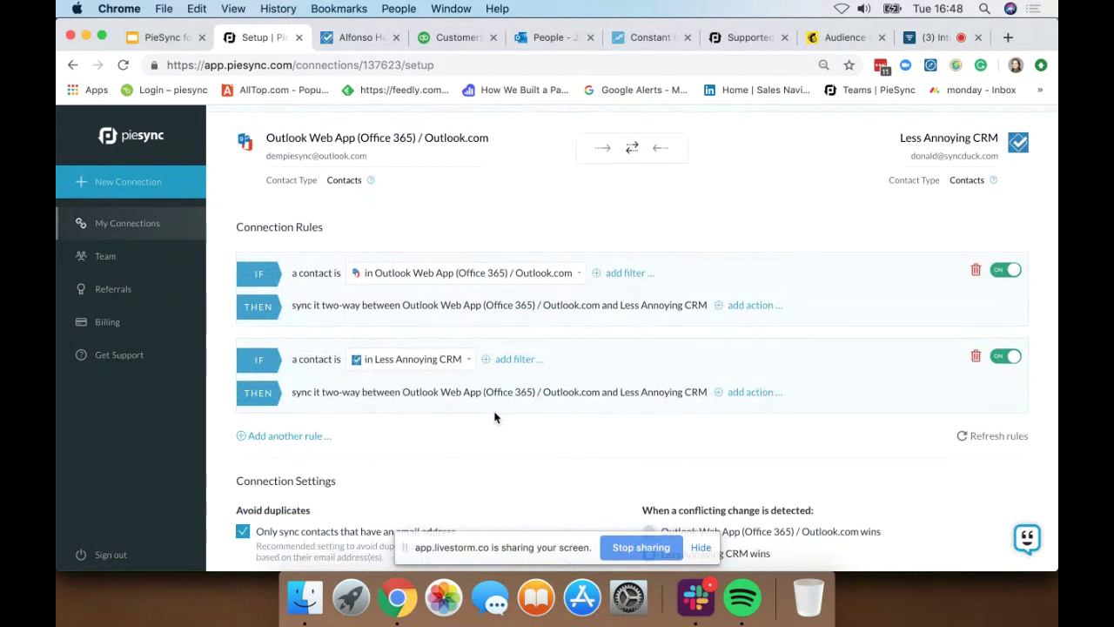
pyautogui.scroll(-3, 494, 417)
pyautogui.scroll(-10, 495, 418)
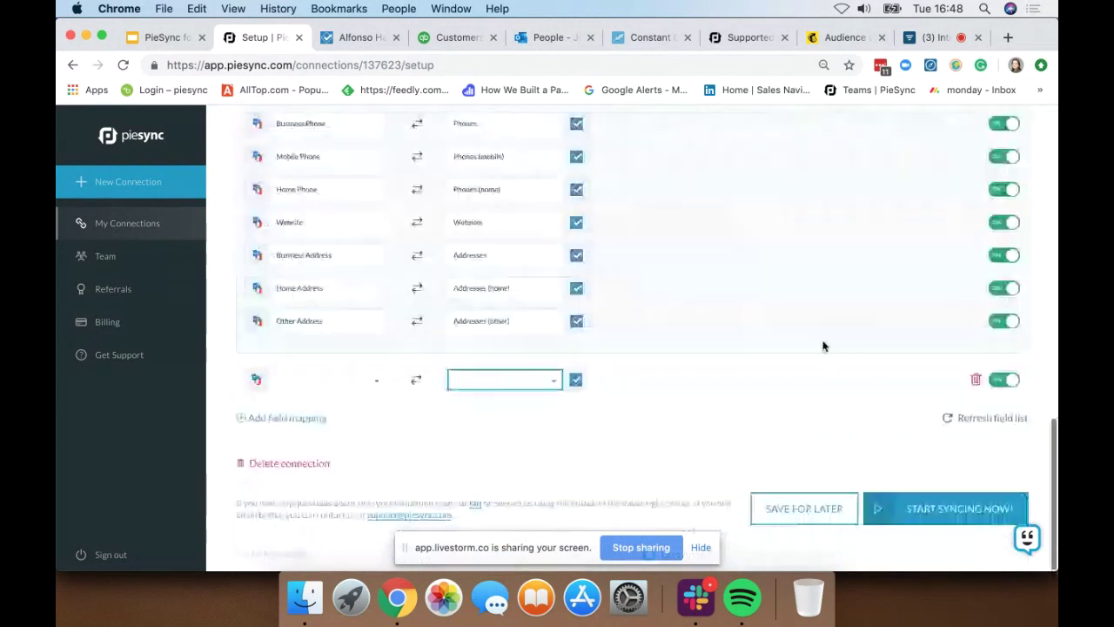
pyautogui.click(946, 511)
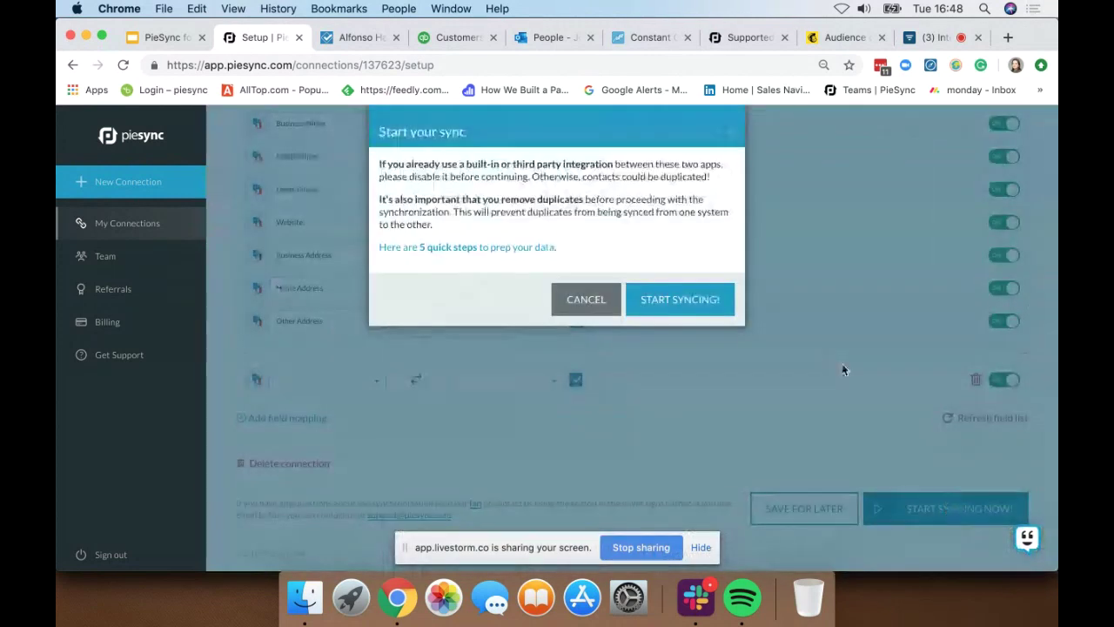
pyautogui.click(678, 303)
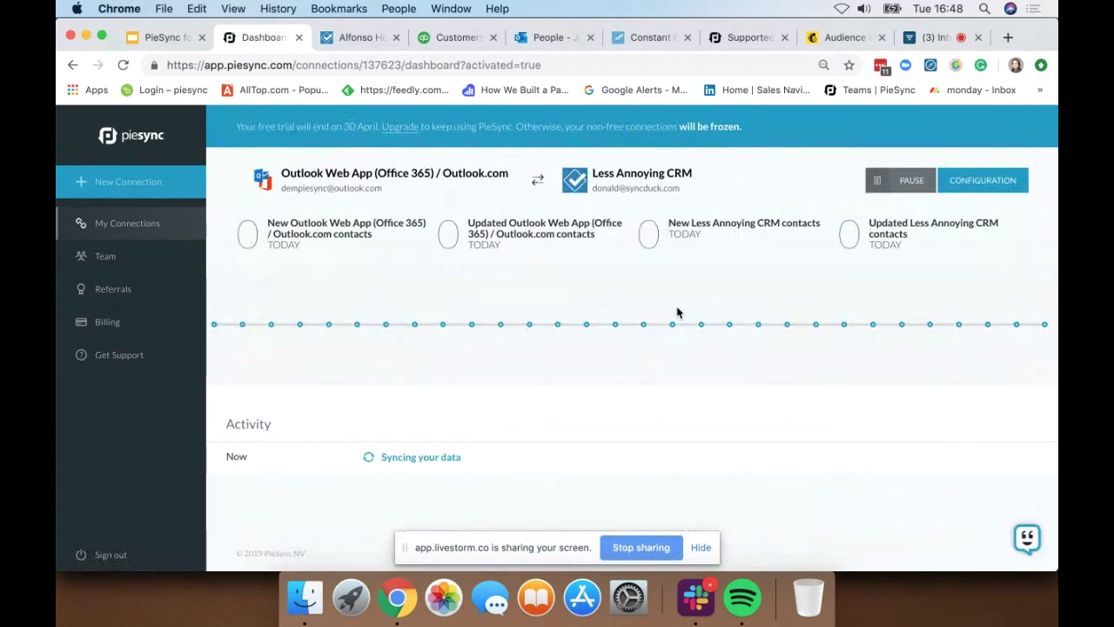
# Step: Open the dashboard of the Less Annoying CRM and Constant Contact connection and review its sync activity
pyautogui.click(129, 225)
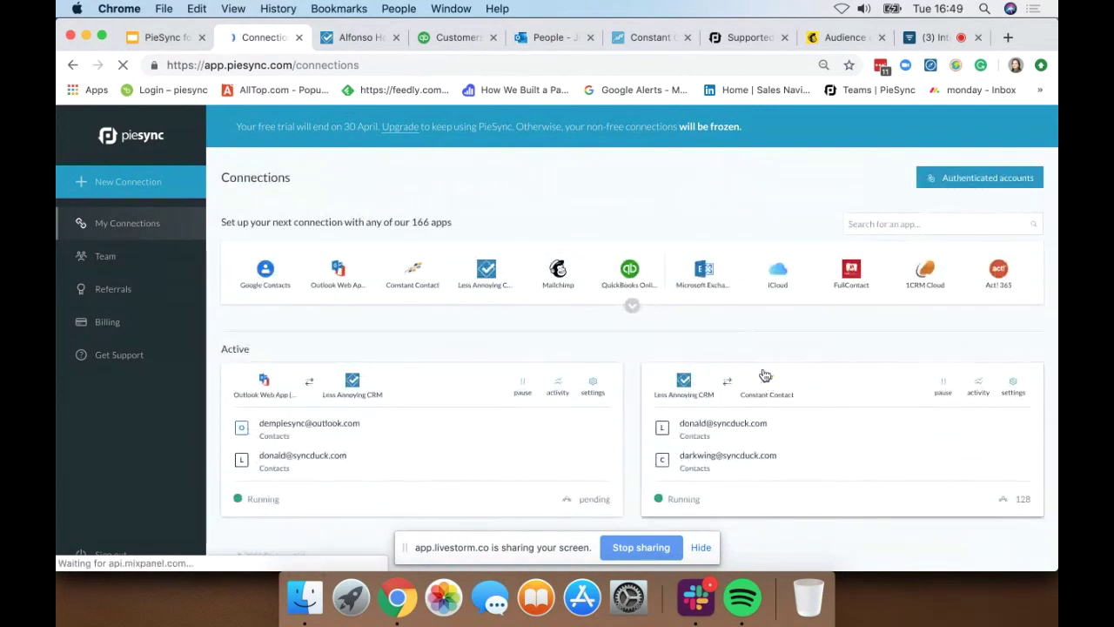
pyautogui.click(829, 438)
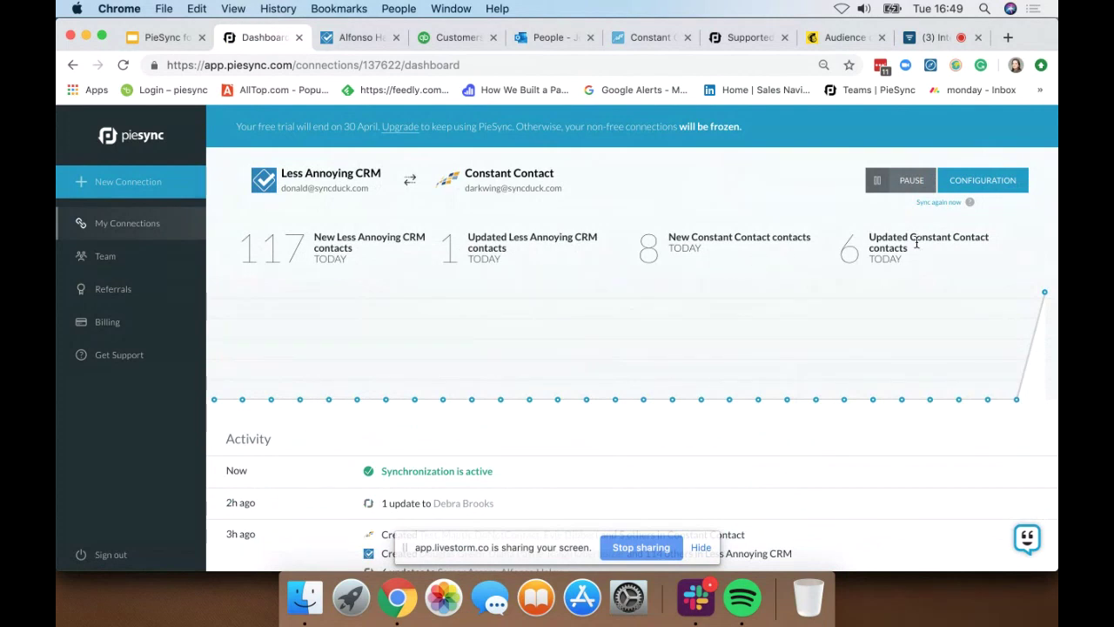
pyautogui.scroll(-2, 666, 330)
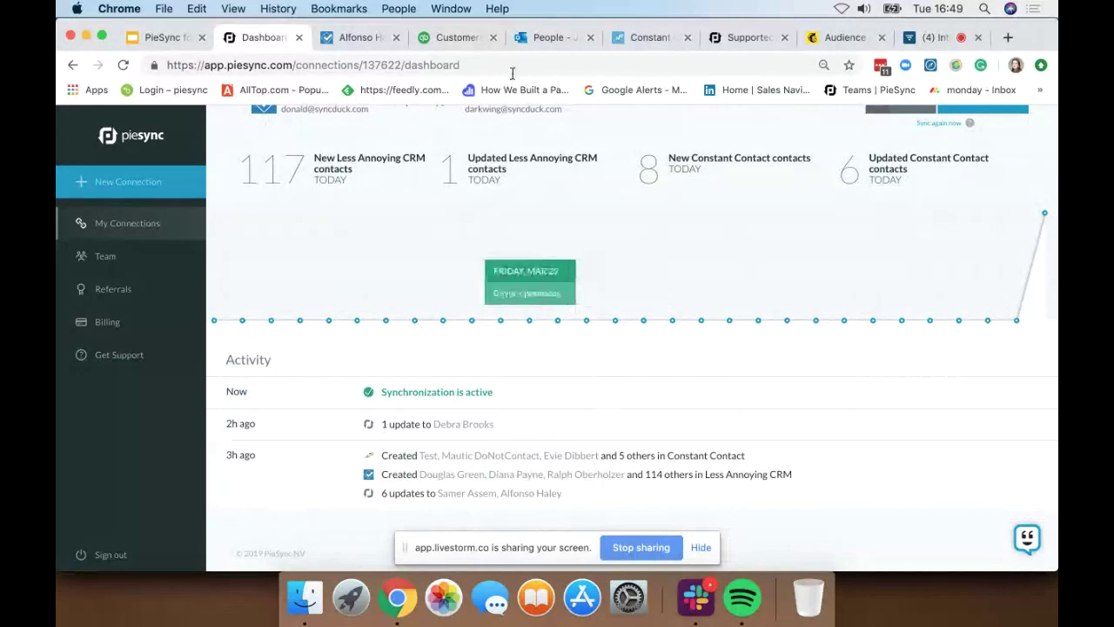
# Step: Switch to Less Annoying CRM, search for the contact most recently updated by the sync, and open the contact's record
pyautogui.click(355, 38)
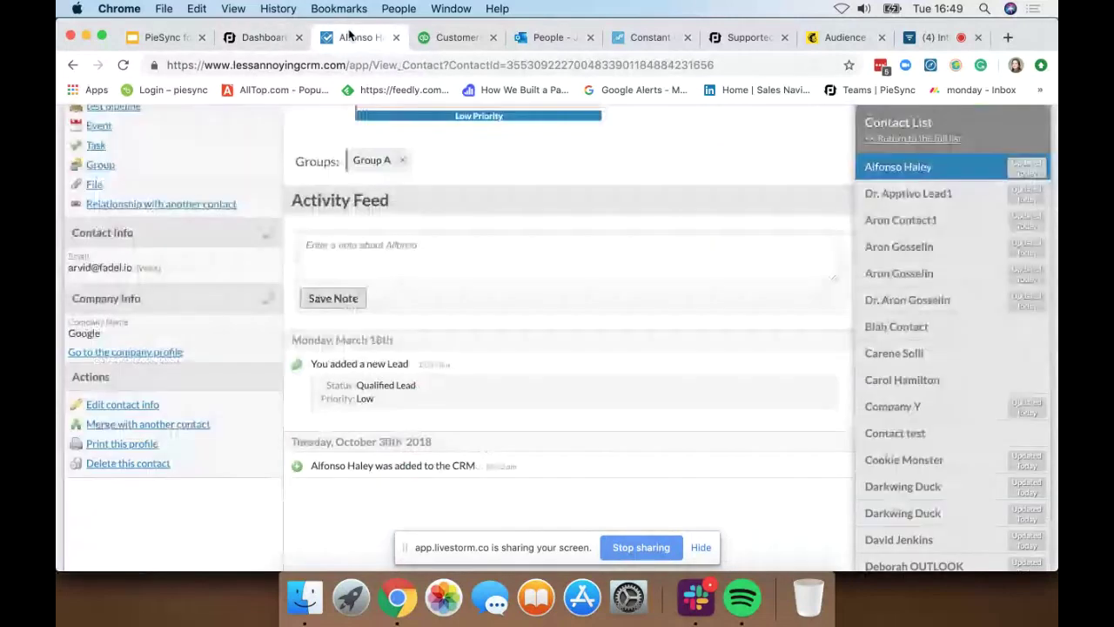
pyautogui.scroll(3, 308, 219)
pyautogui.moveTo(360, 165)
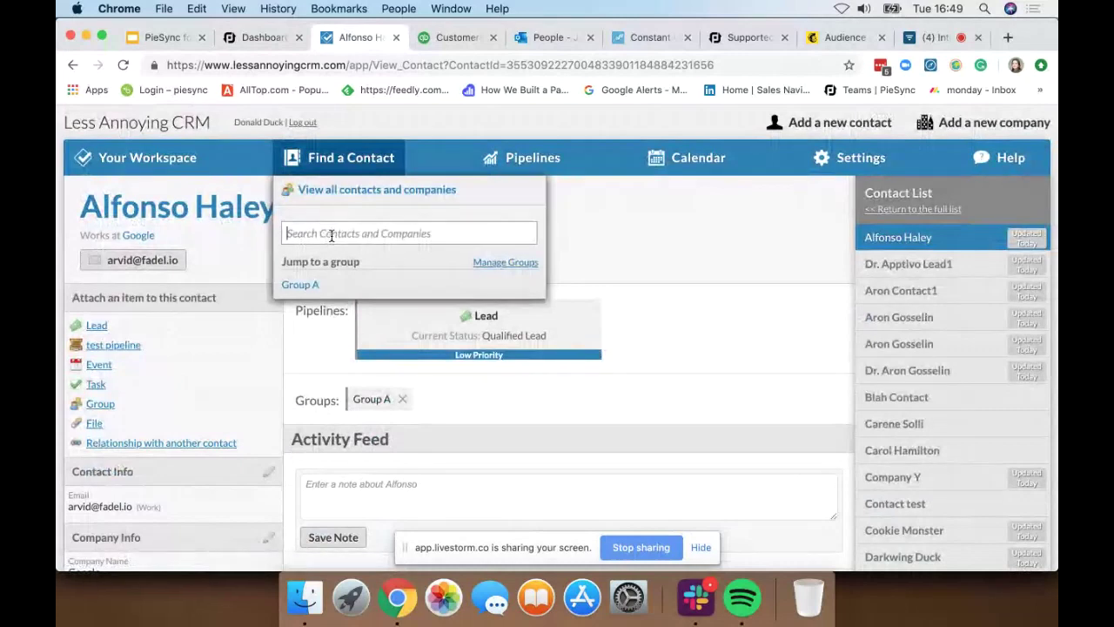
pyautogui.write('debra')
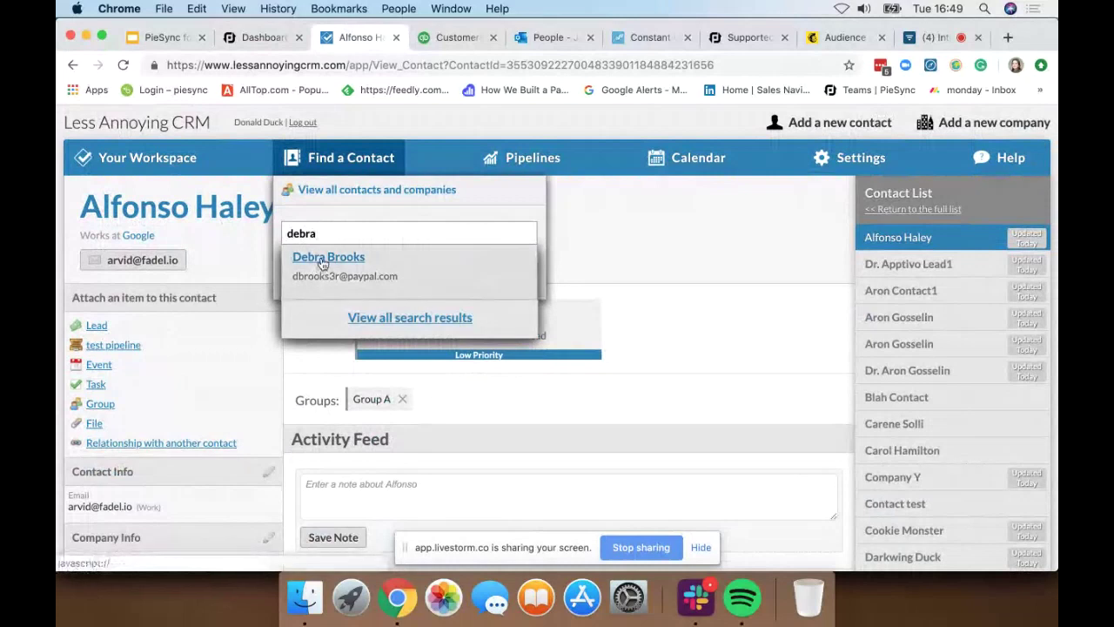
pyautogui.click(322, 262)
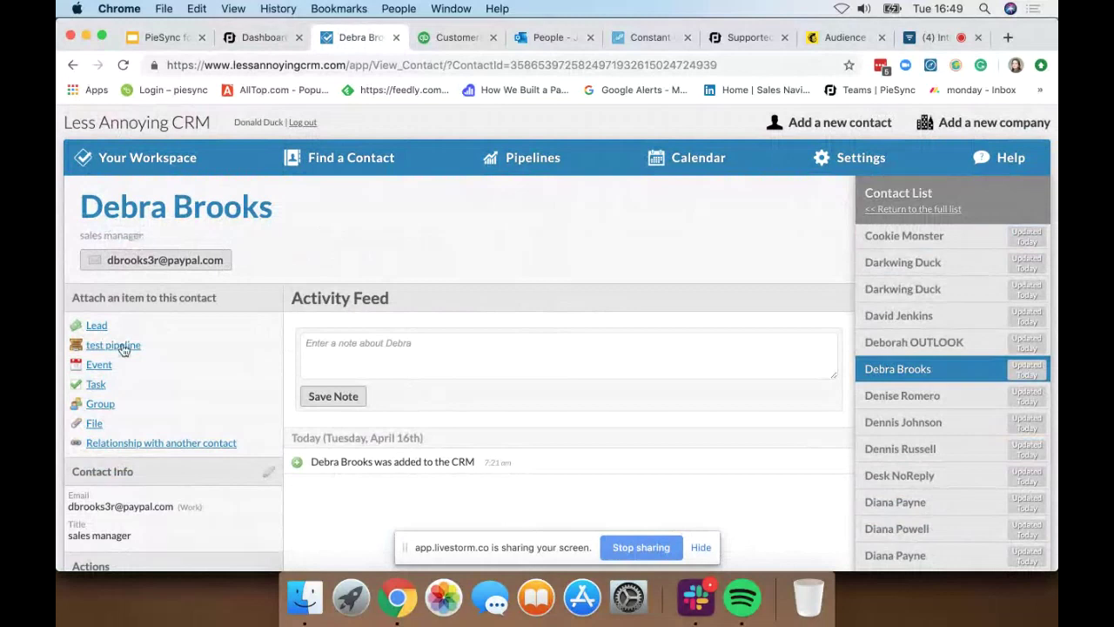
# Step: Set the contact's company name to the existing company piesync and save the changes
pyautogui.scroll(-3, 125, 346)
pyautogui.click(121, 452)
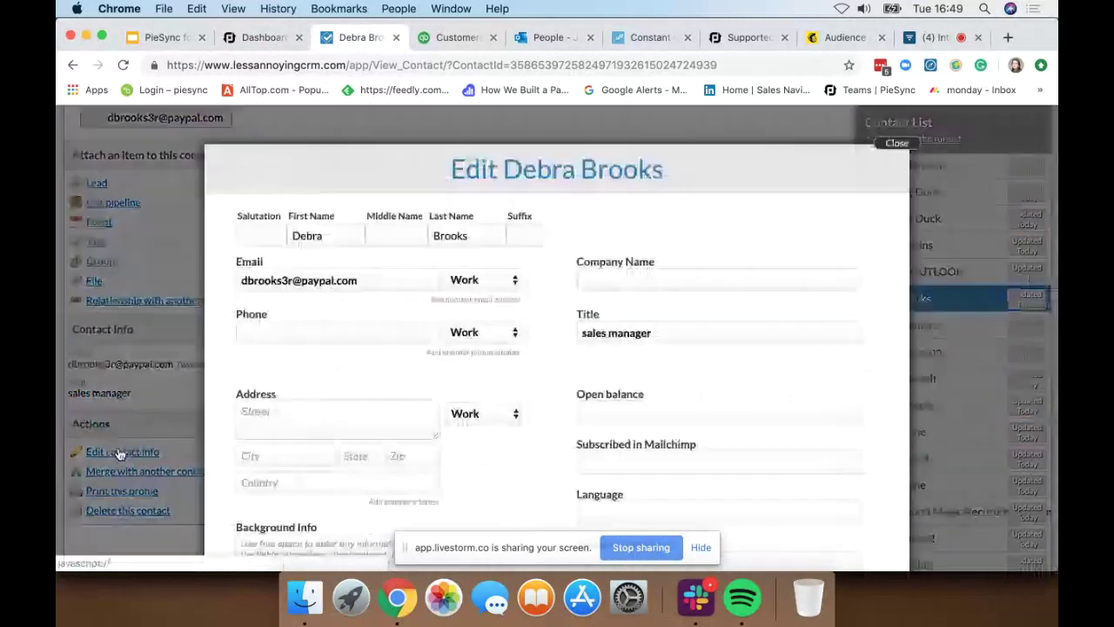
pyautogui.click(620, 283)
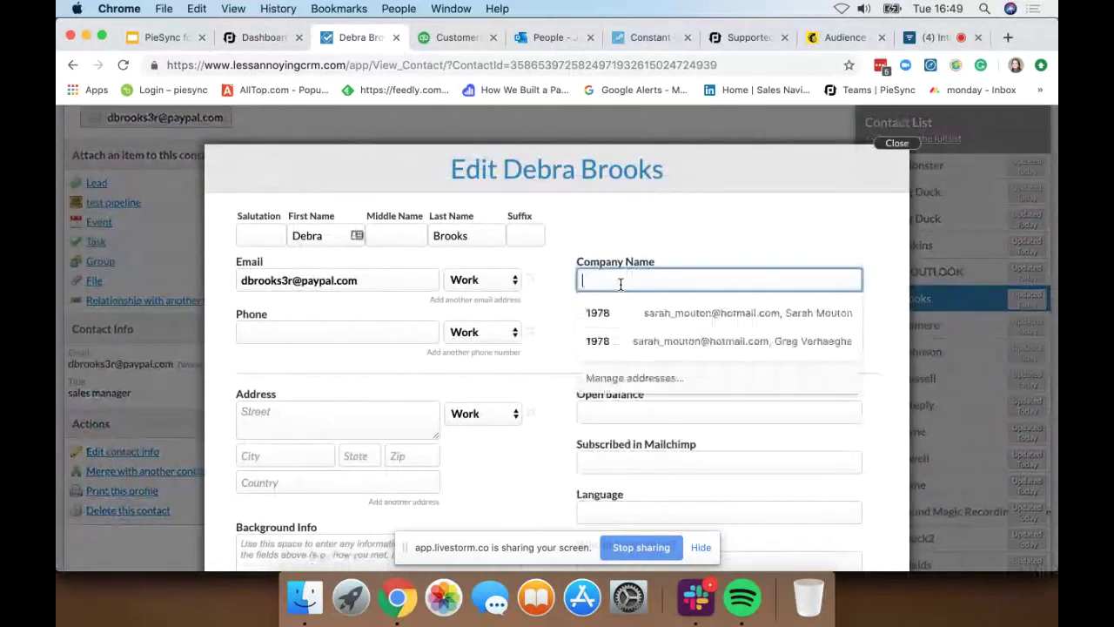
pyautogui.write('Piesy')
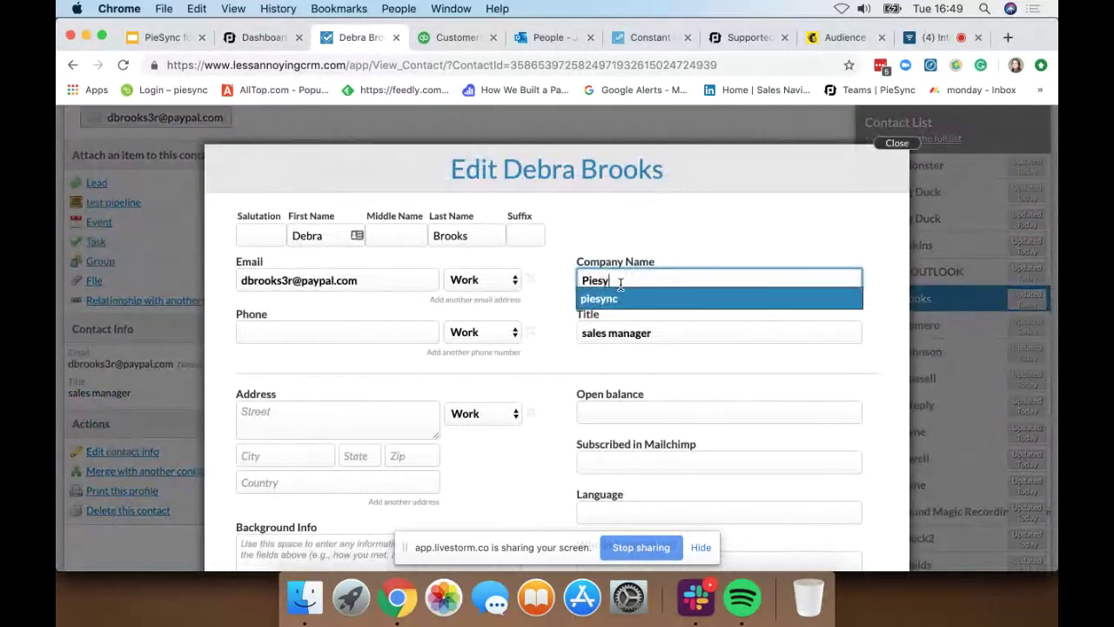
pyautogui.write('nc')
pyautogui.click(614, 299)
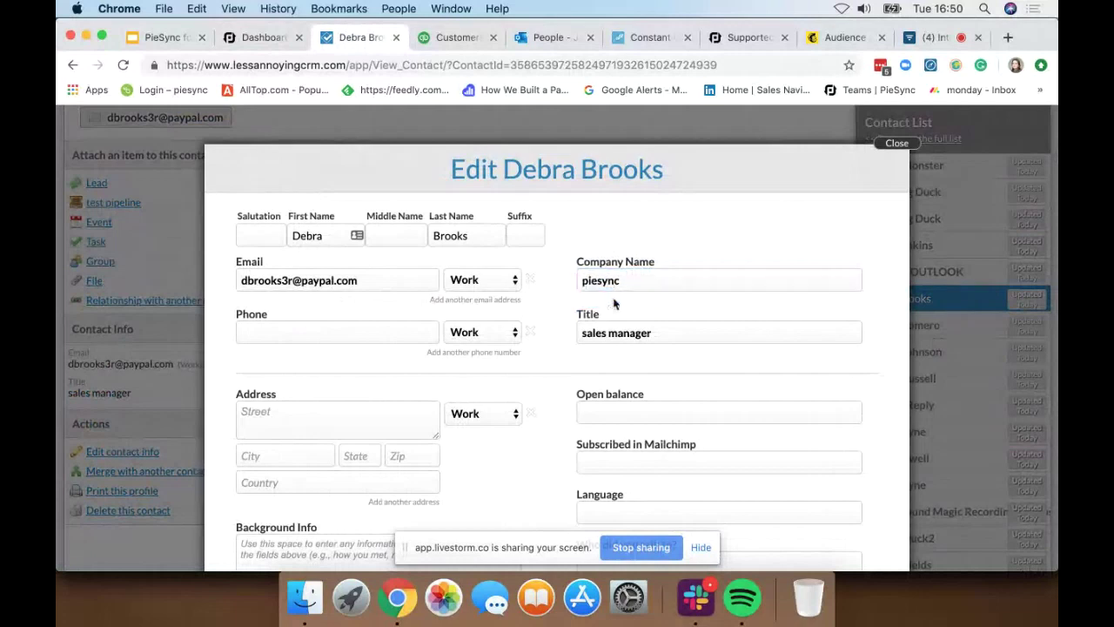
pyautogui.scroll(-5, 523, 418)
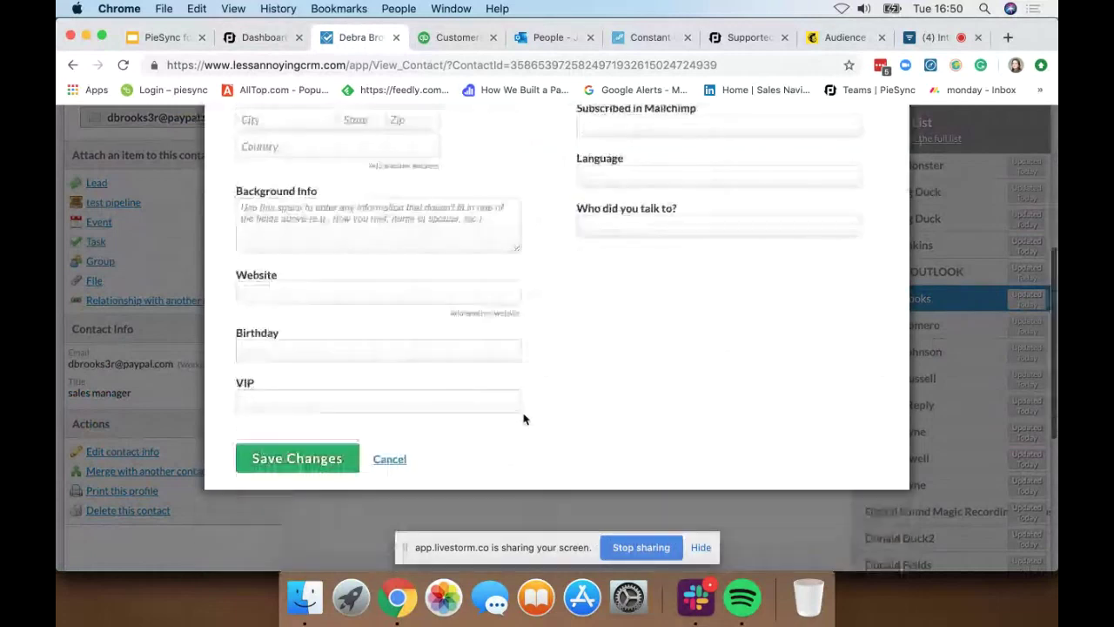
pyautogui.click(275, 433)
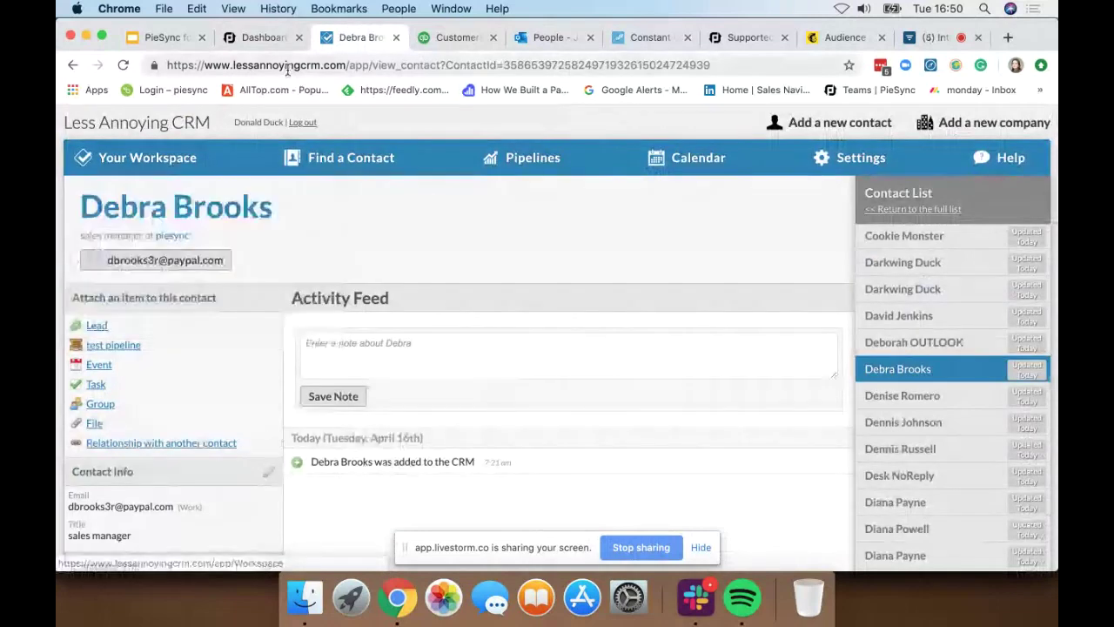
# Step: Switch back to PieSync and rerun the sync between Less Annoying CRM and Constant Contact
pyautogui.click(254, 38)
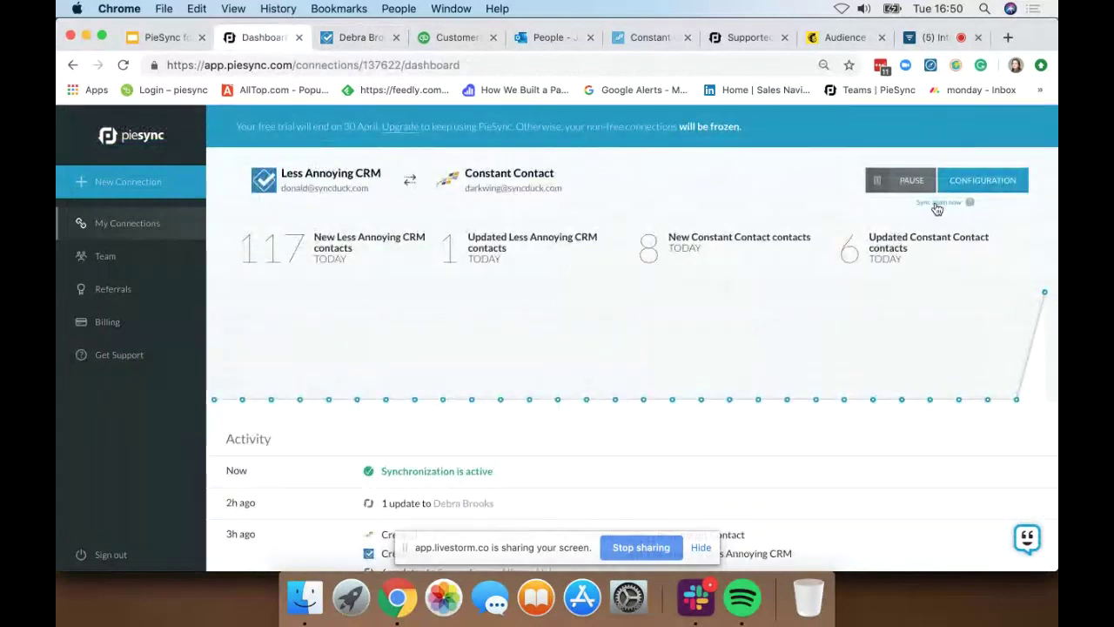
pyautogui.click(937, 206)
# Step: Log back in to Constant Contact with the prefilled credentials, and check the PieSync sync status while it loads
pyautogui.click(616, 41)
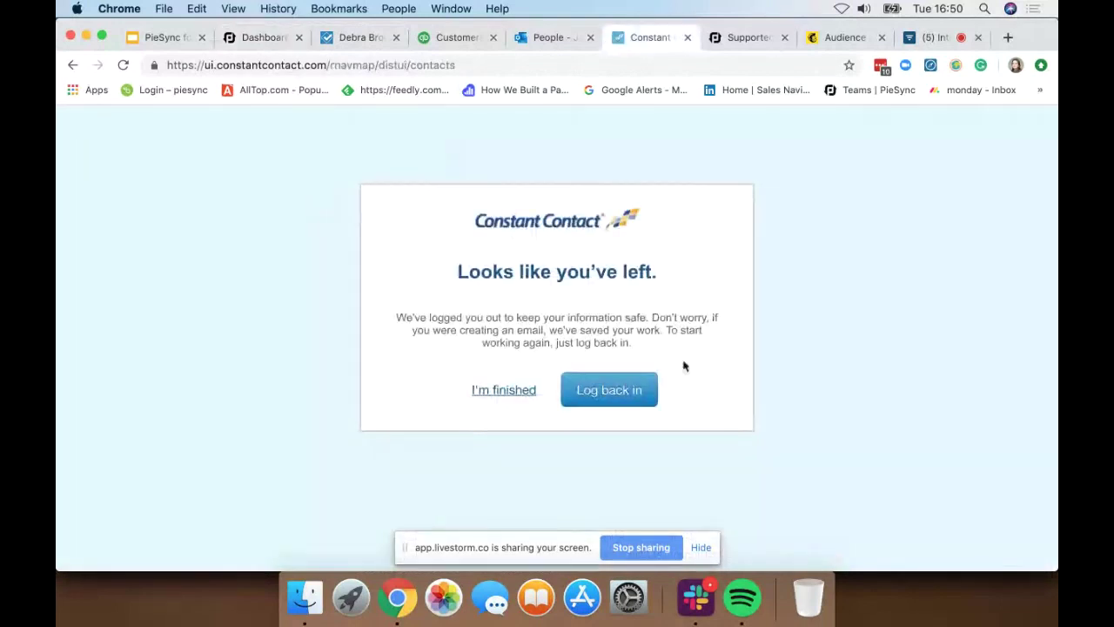
pyautogui.click(602, 390)
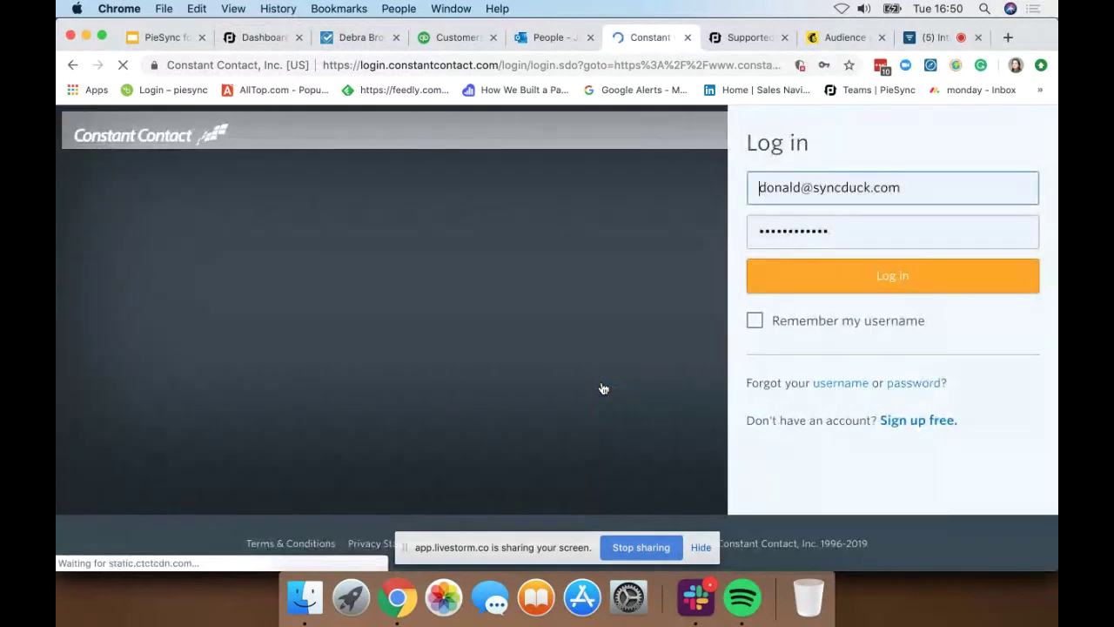
pyautogui.click(884, 280)
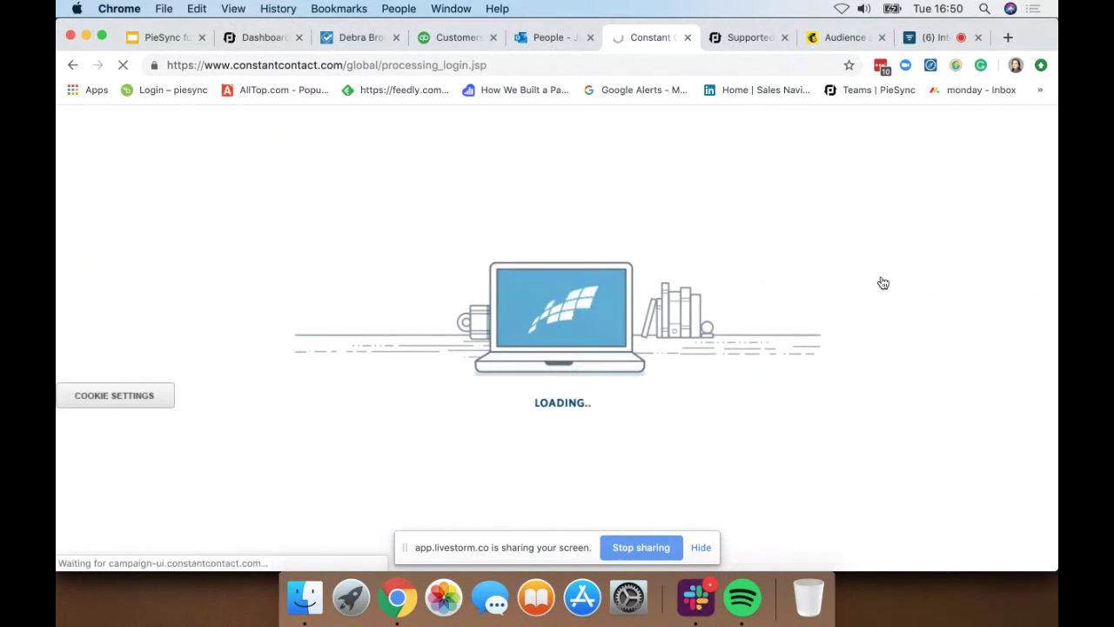
pyautogui.click(256, 40)
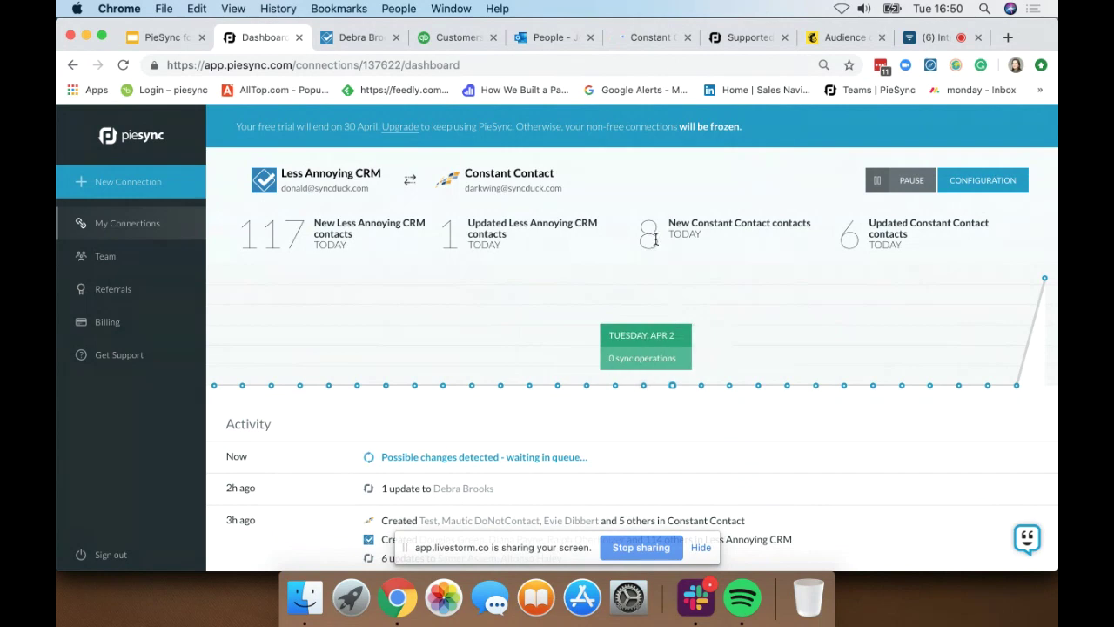
# Step: Search the Constant Contact contacts for the edited contact by first name
pyautogui.click(639, 39)
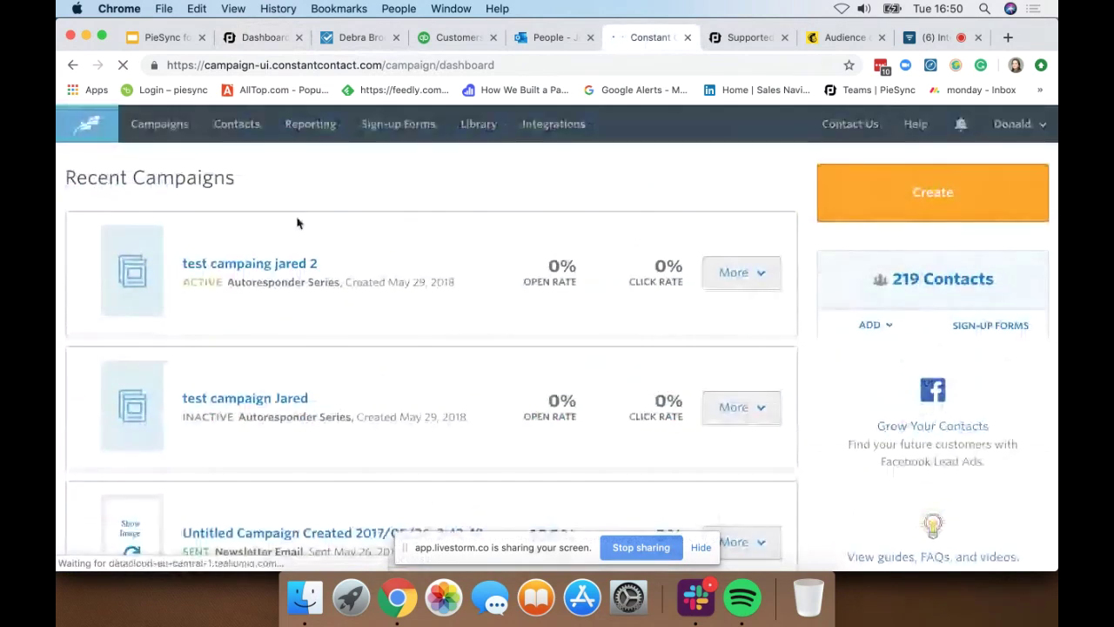
pyautogui.click(235, 127)
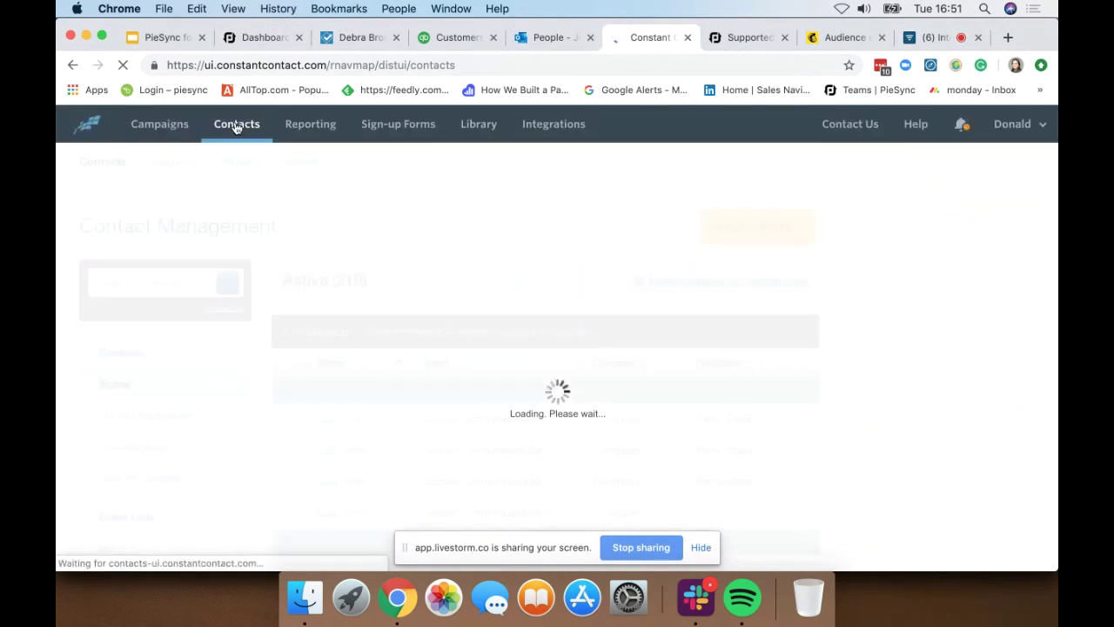
pyautogui.click(177, 283)
pyautogui.write('debra')
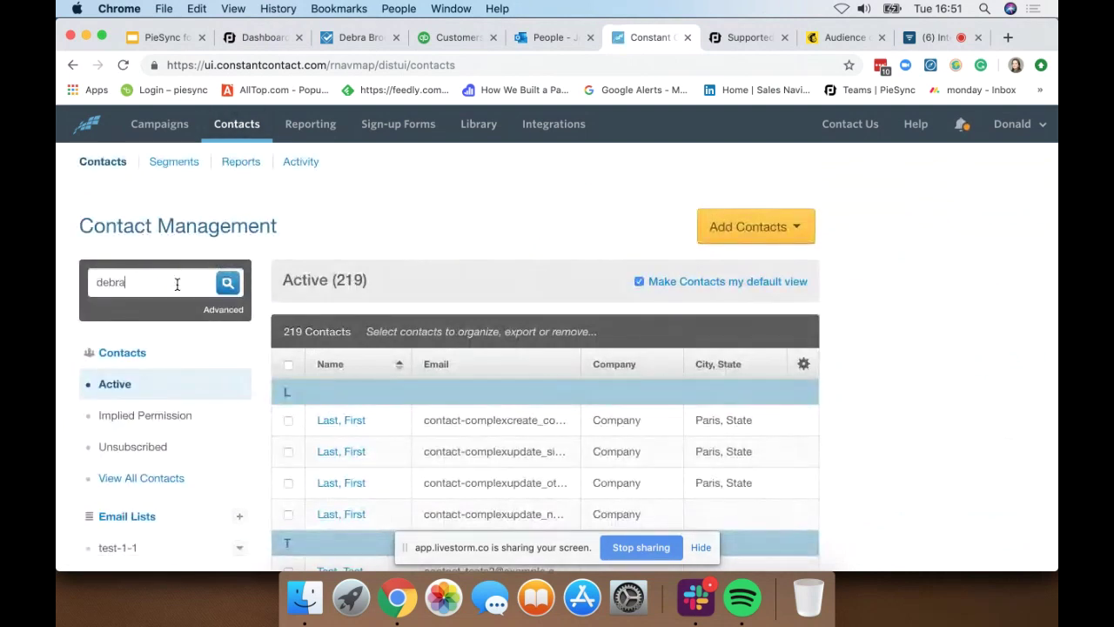
pyautogui.press('Return')
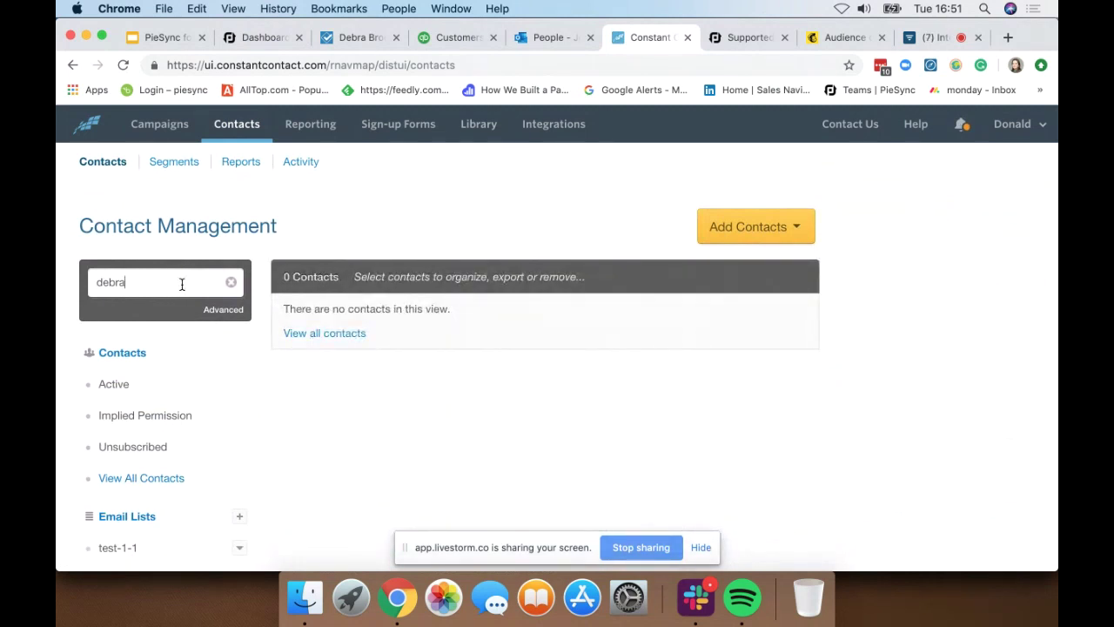
# Step: Return to the full list of active contacts in Constant Contact and look through it
pyautogui.click(101, 167)
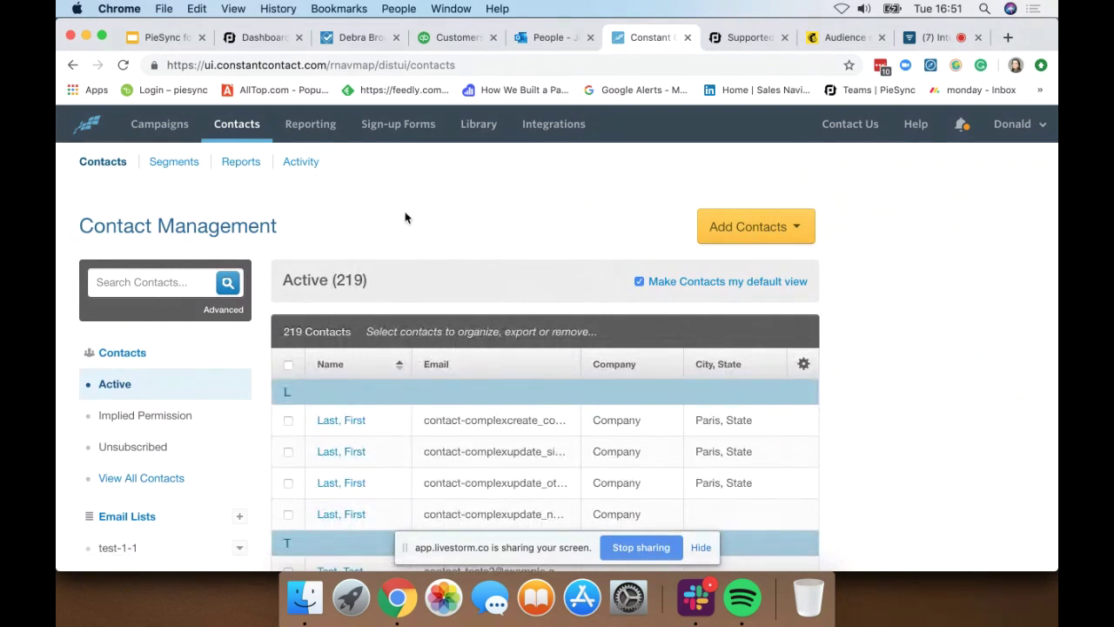
pyautogui.scroll(-5, 404, 218)
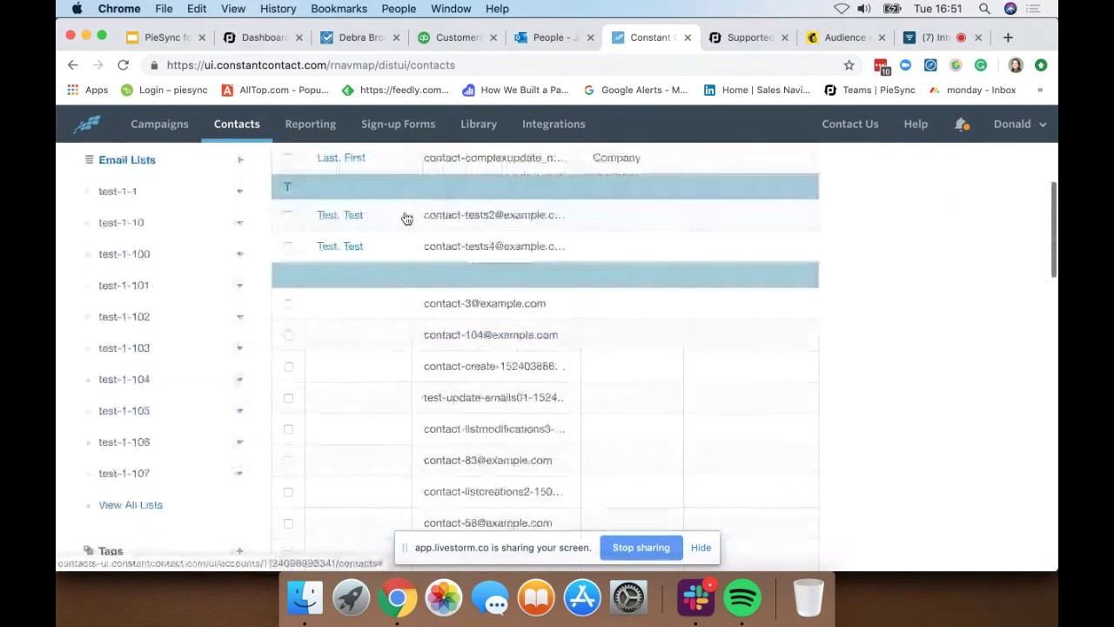
pyautogui.scroll(10, 407, 218)
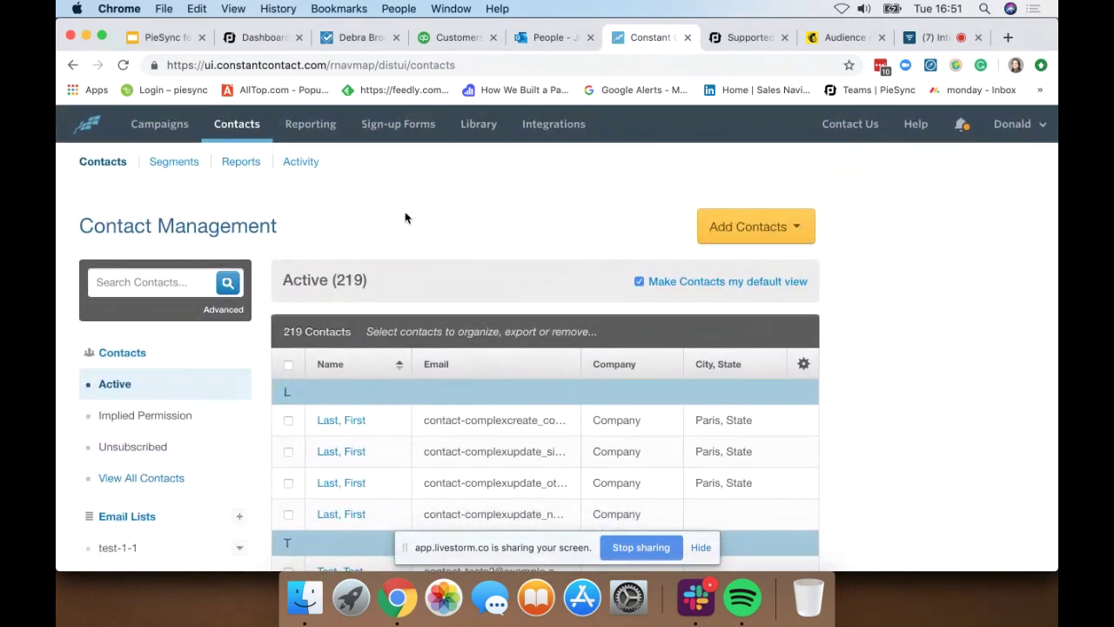
# Step: Check which Constant Contact account the PieSync connection uses, and log out of the current Constant Contact account
pyautogui.click(252, 40)
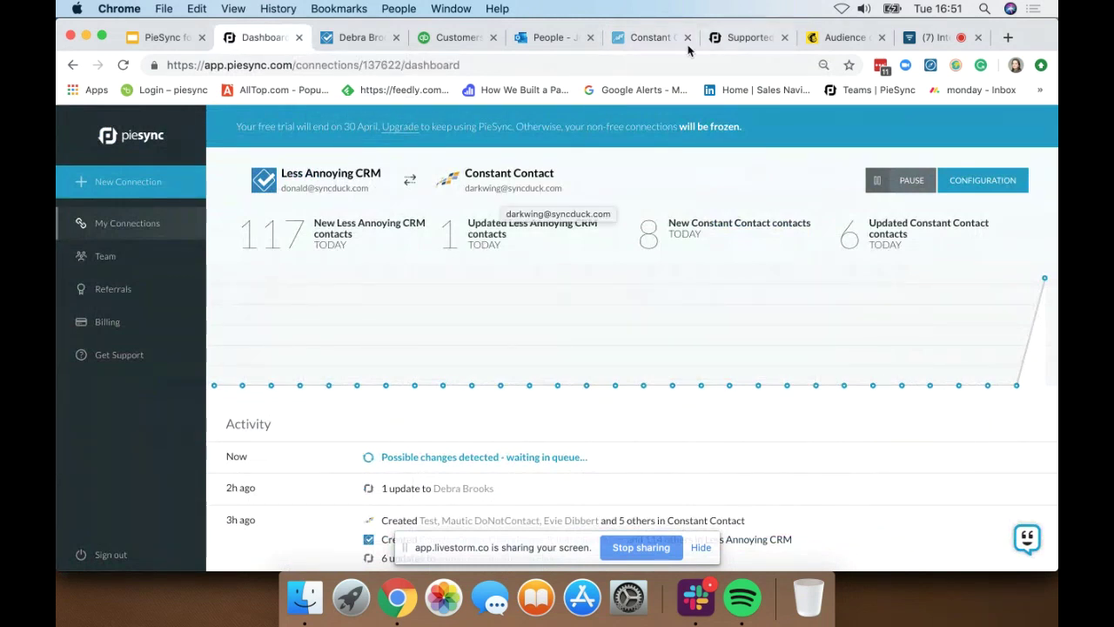
pyautogui.click(653, 40)
pyautogui.click(1012, 123)
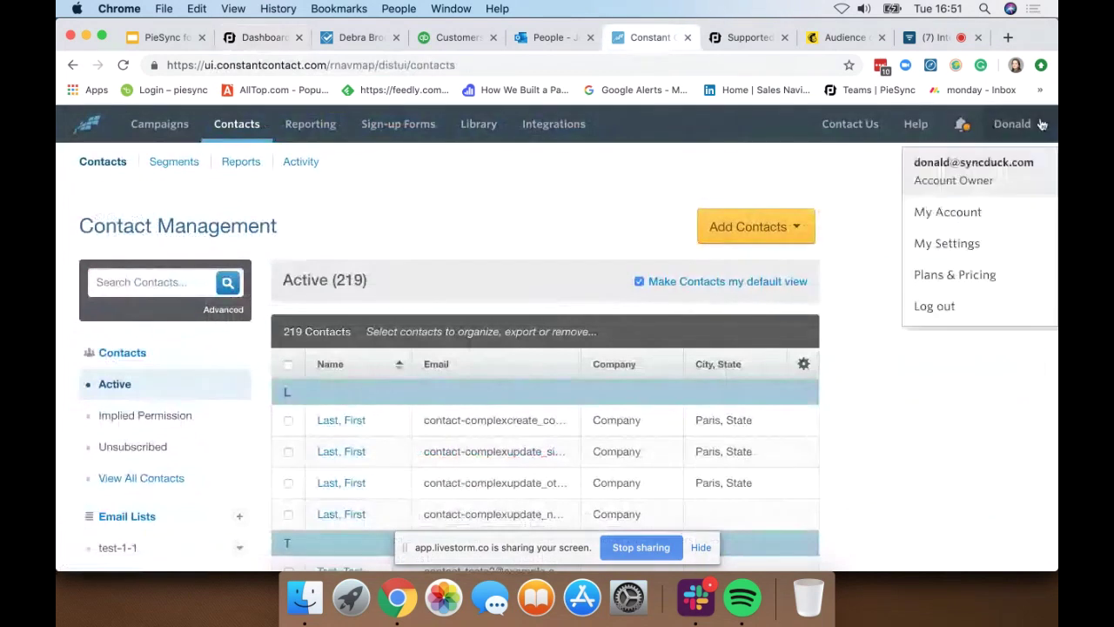
pyautogui.click(939, 308)
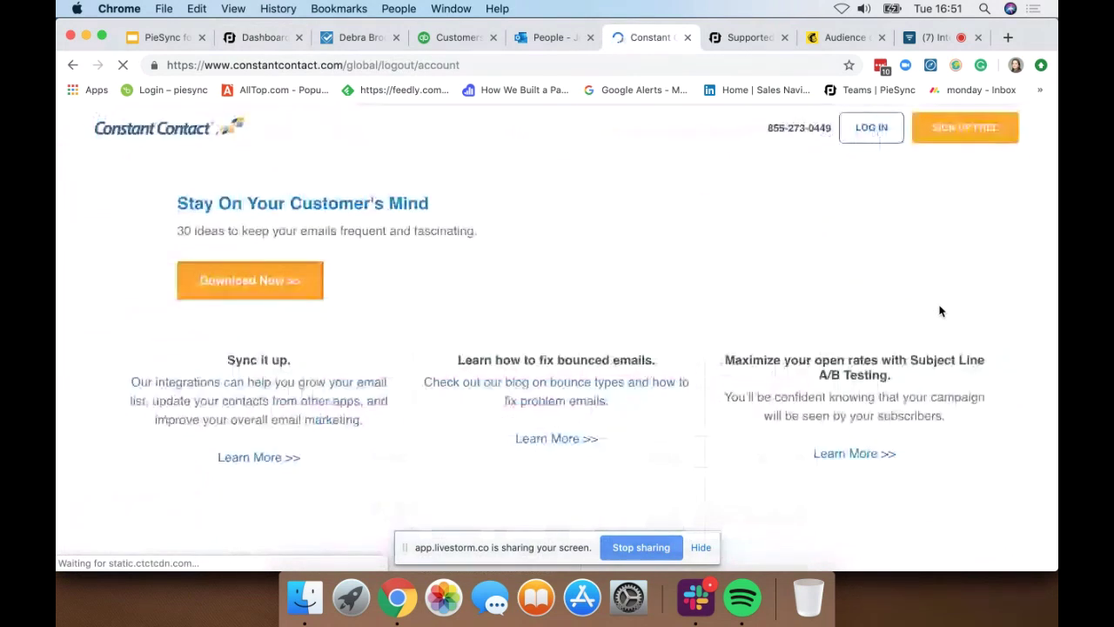
# Step: Log in to Constant Contact with the saved username and password of the account linked in PieSync
pyautogui.click(878, 132)
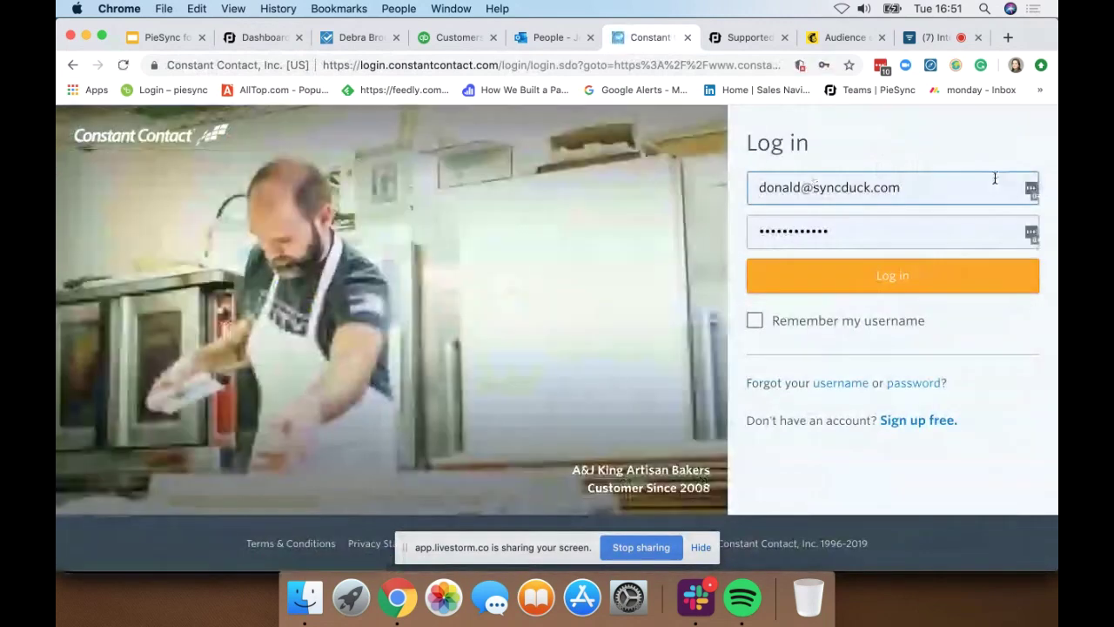
pyautogui.click(1030, 188)
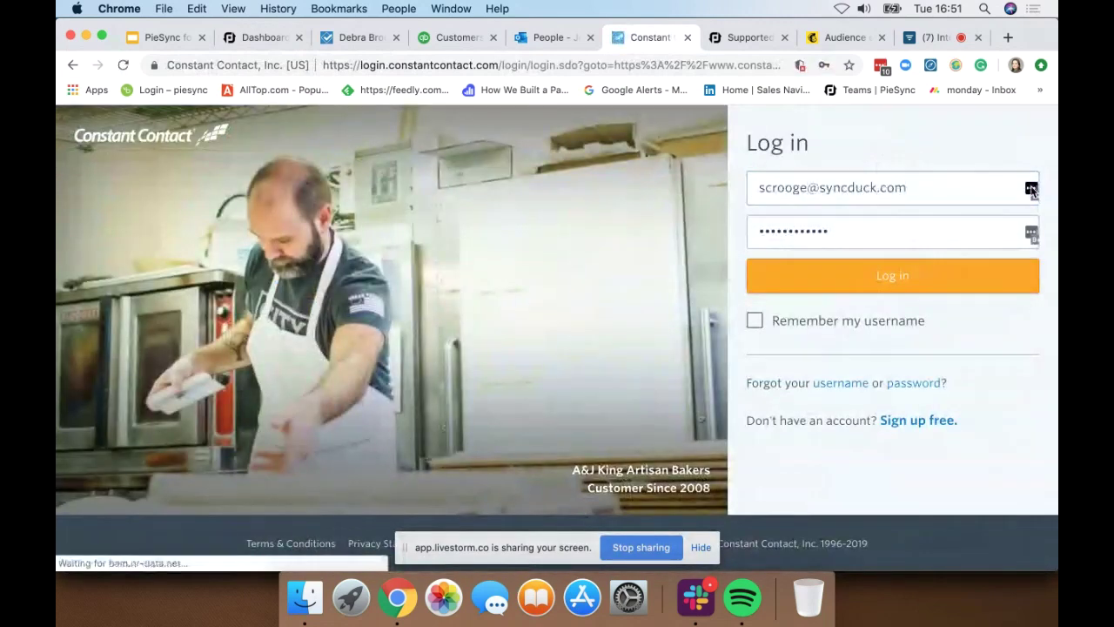
pyautogui.click(1031, 188)
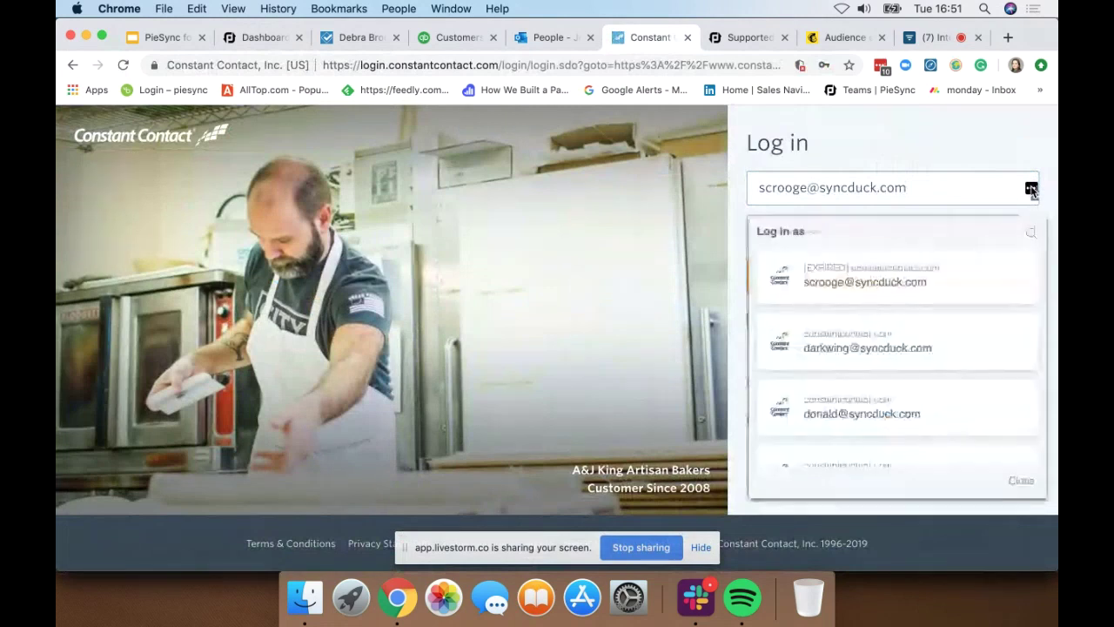
pyautogui.scroll(-1, 921, 305)
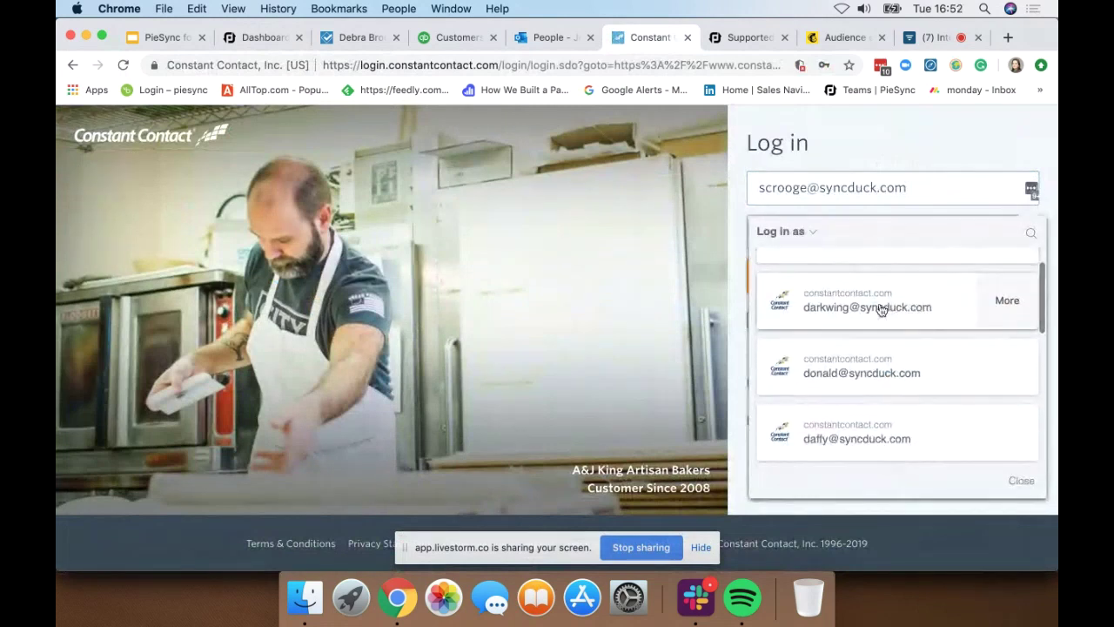
pyautogui.click(880, 309)
pyautogui.click(876, 282)
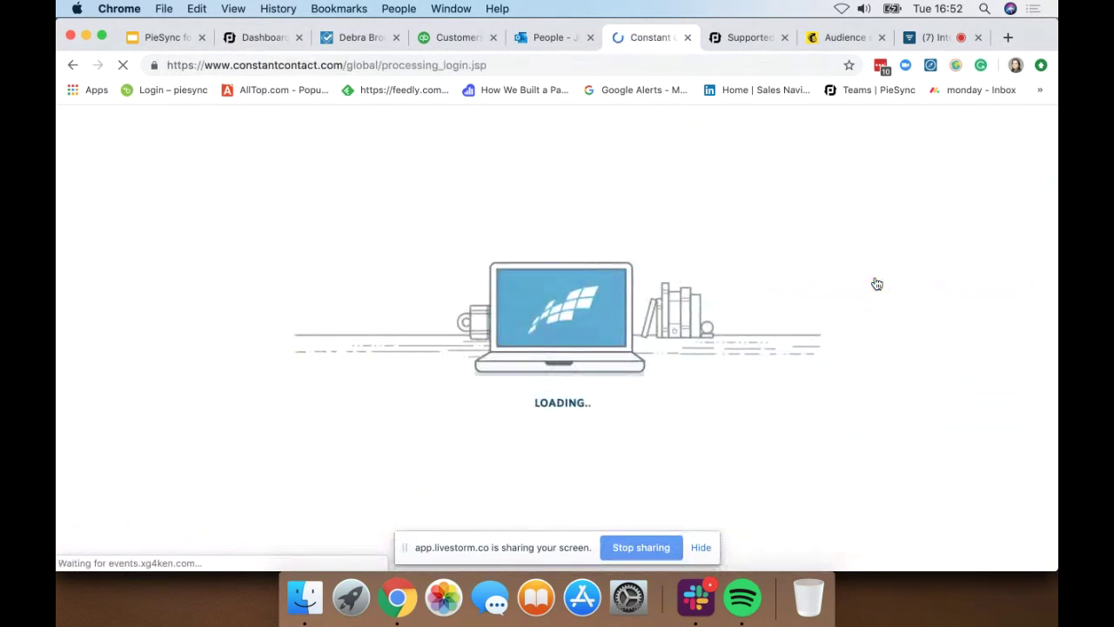
# Step: Check the activity log of the Less Annoying CRM and Constant Contact sync in PieSync, and return to Constant Contact
pyautogui.click(266, 37)
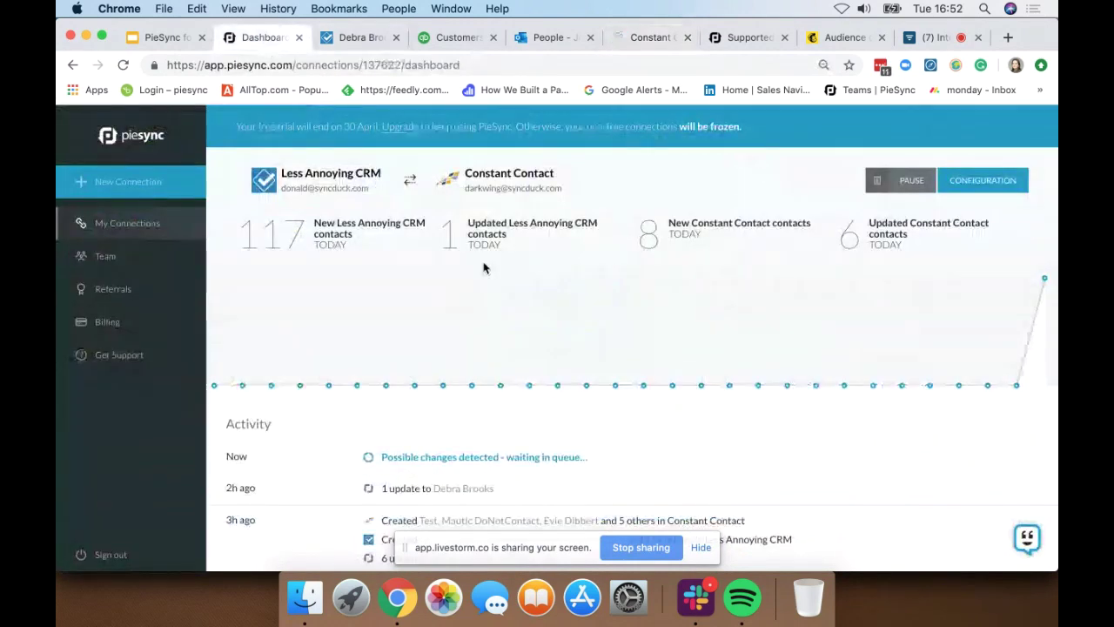
pyautogui.scroll(-2, 485, 268)
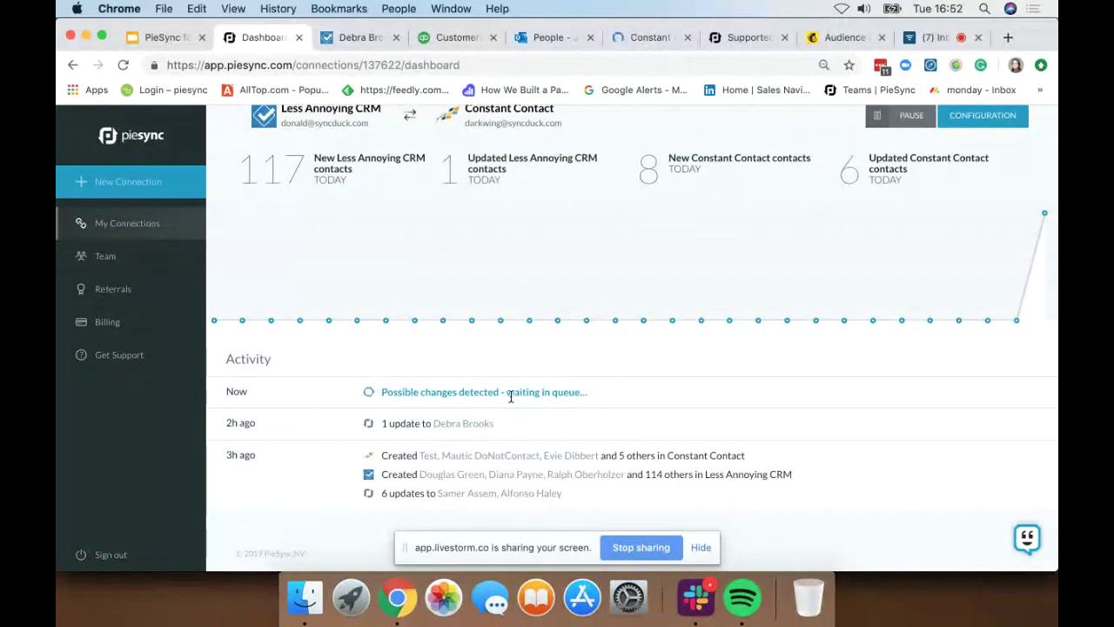
pyautogui.click(635, 38)
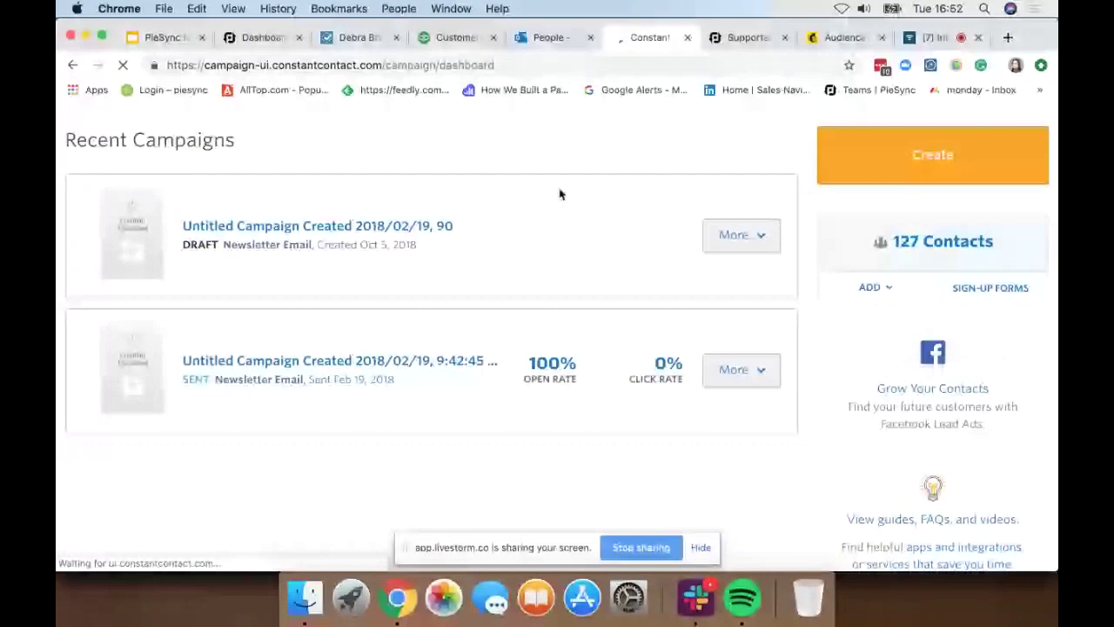
# Step: Search the Constant Contact contacts for the edited contact by first name and open the contact's record
pyautogui.click(232, 127)
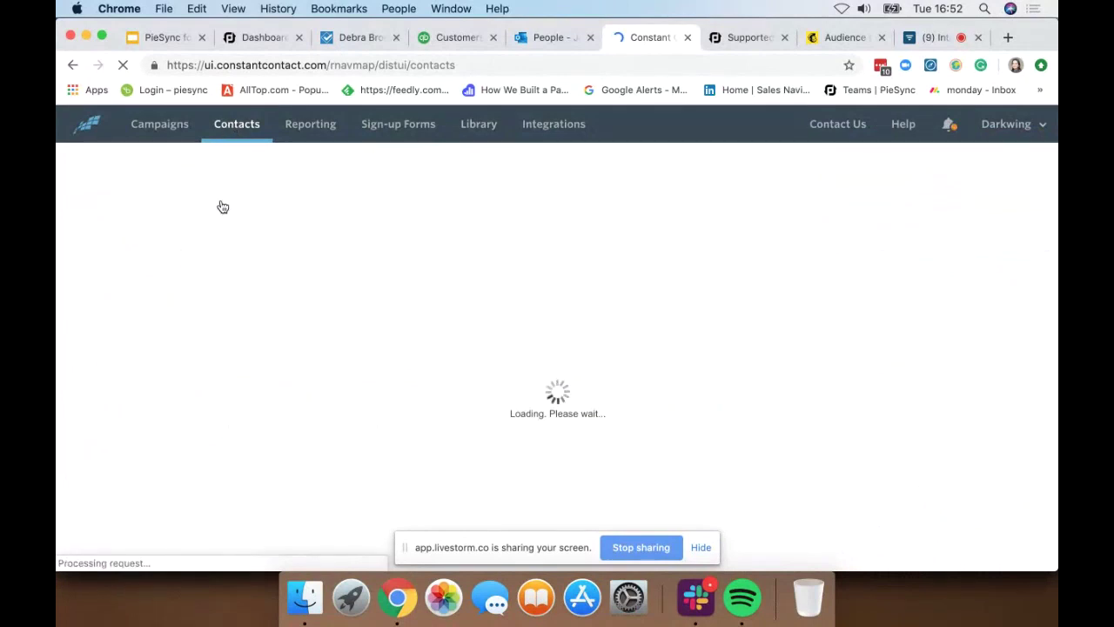
pyautogui.click(162, 281)
pyautogui.write('debra')
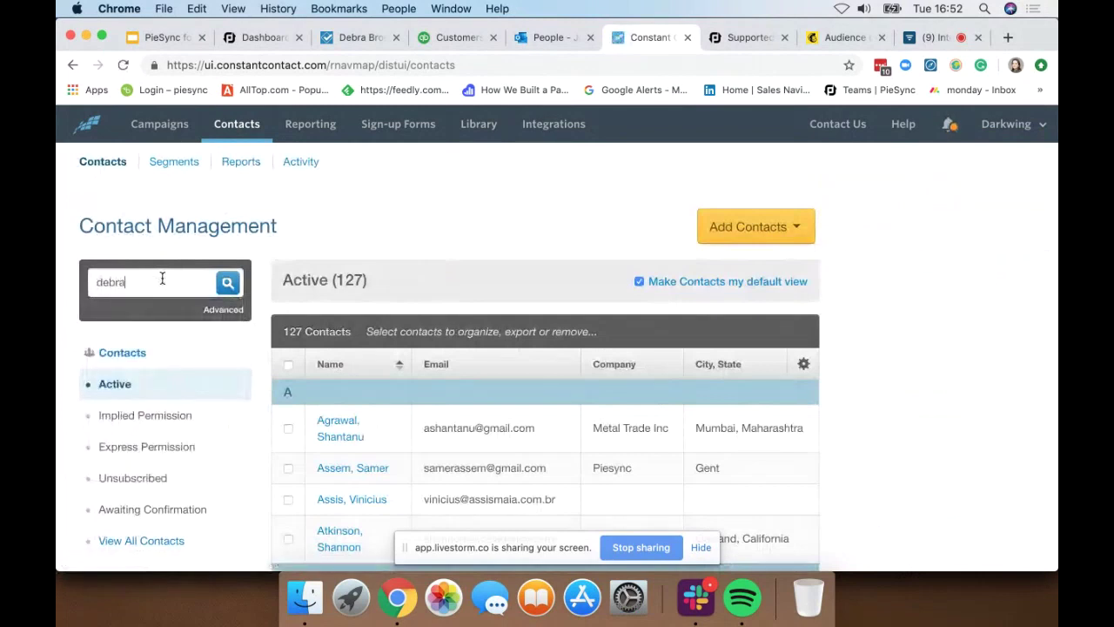
pyautogui.press('Return')
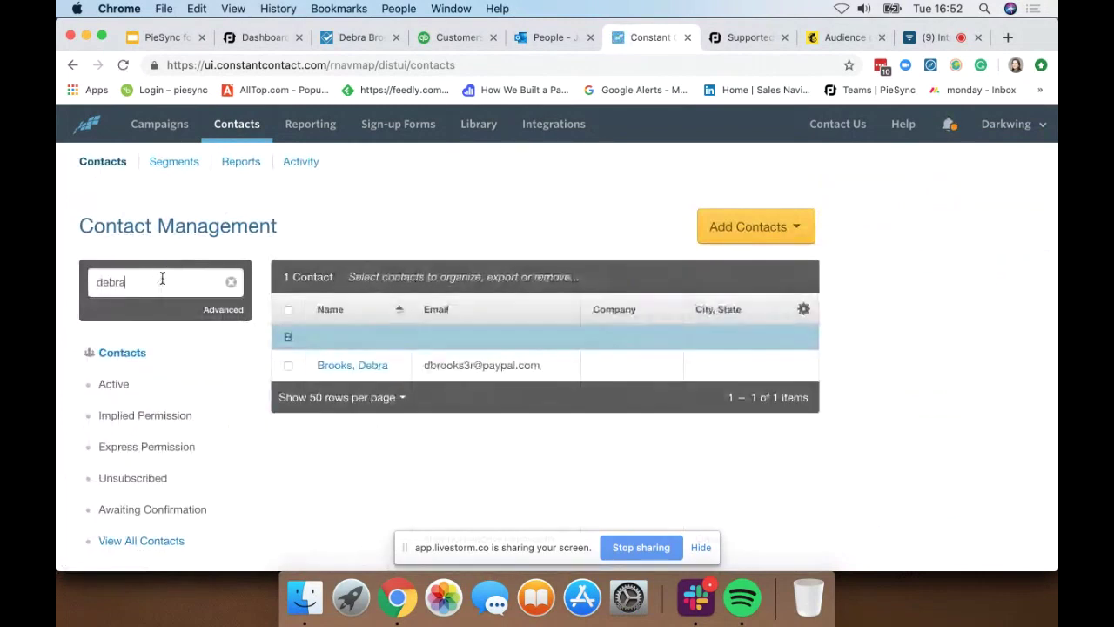
pyautogui.click(344, 369)
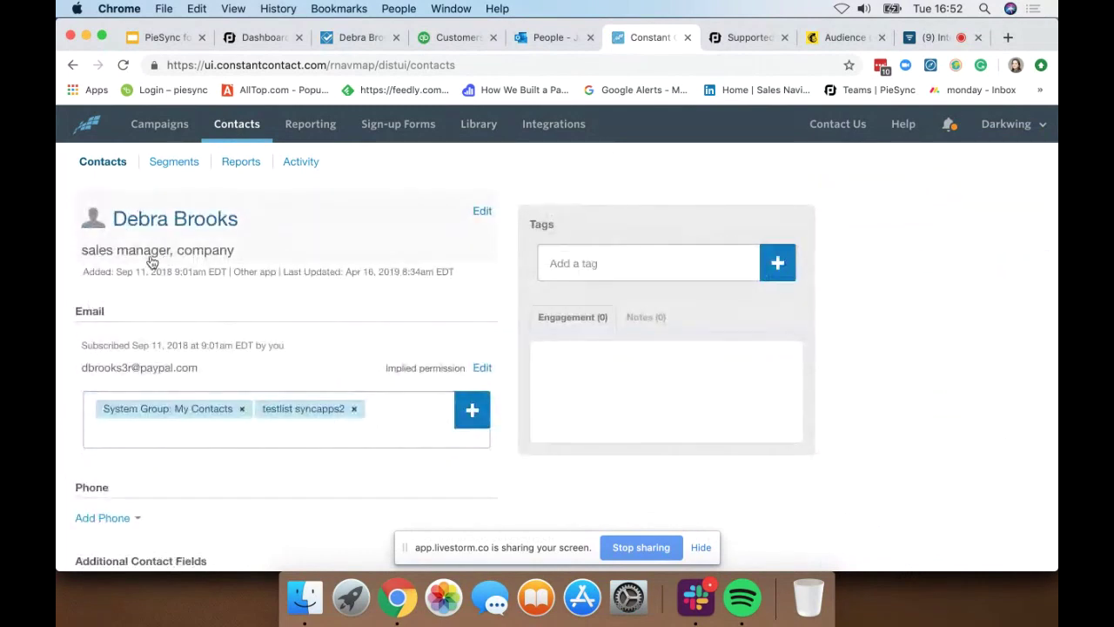
# Step: Switch back to PieSync, recheck the sync dashboard, and view the overview of all connections
pyautogui.click(258, 39)
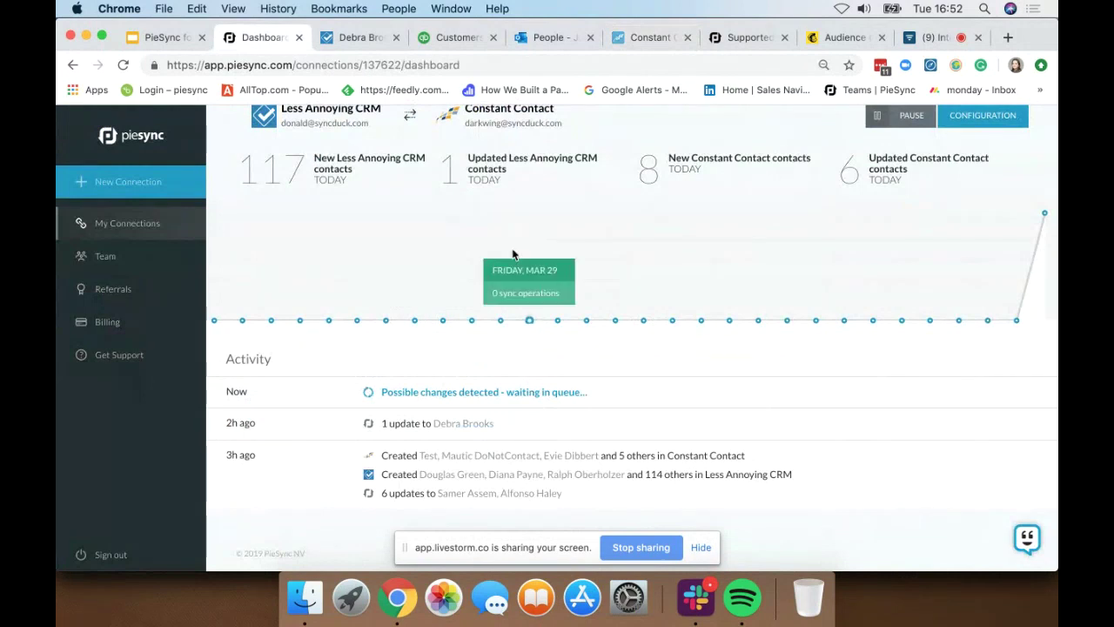
pyautogui.click(138, 224)
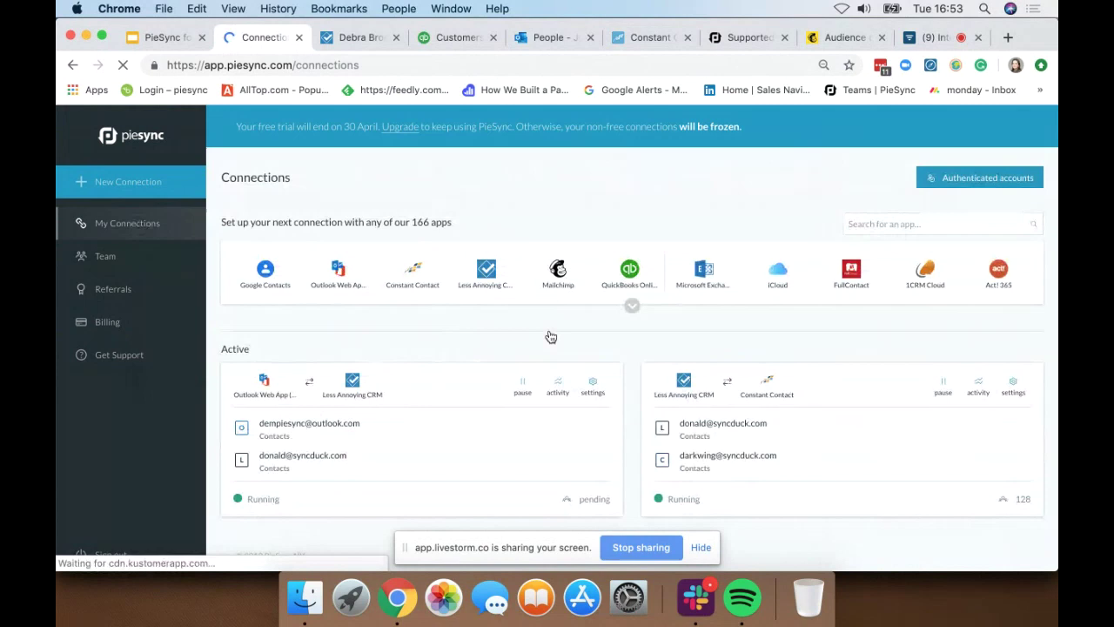
pyautogui.scroll(-1, 753, 444)
pyautogui.scroll(1, 755, 445)
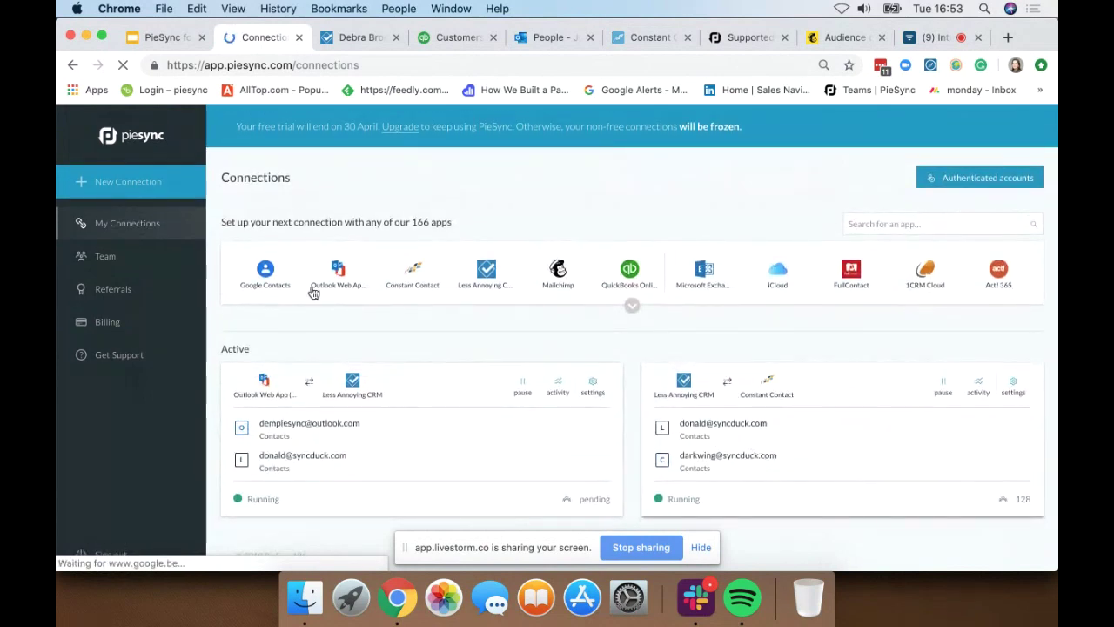
# Step: Start a new PieSync connection with Less Annoying CRM as the first app and QuickBooks Online as the second
pyautogui.click(119, 188)
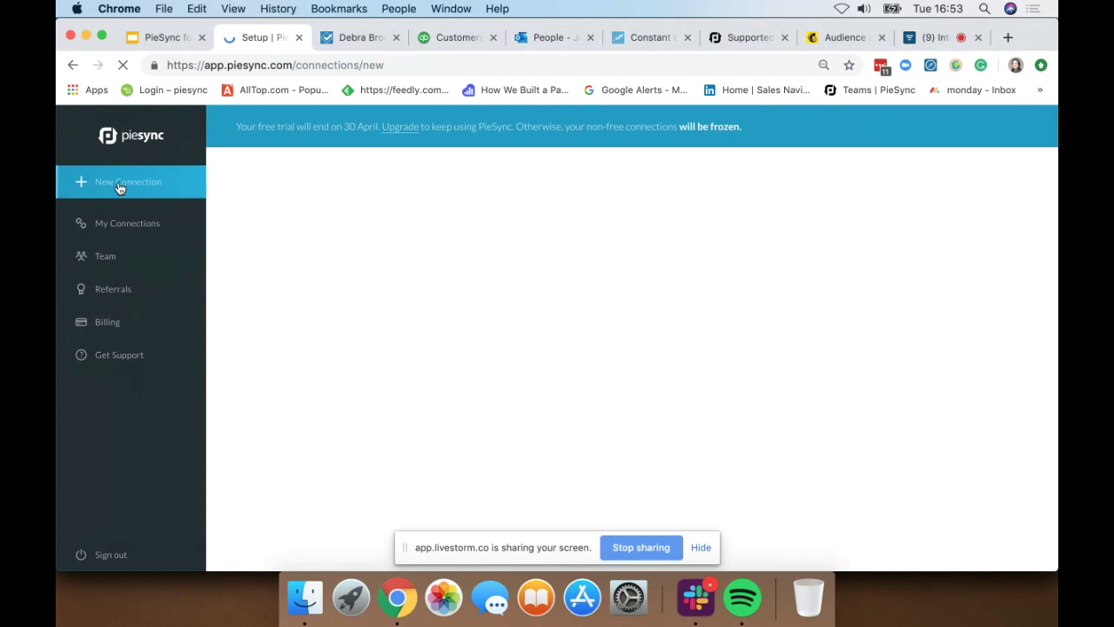
pyautogui.scroll(-5, 494, 438)
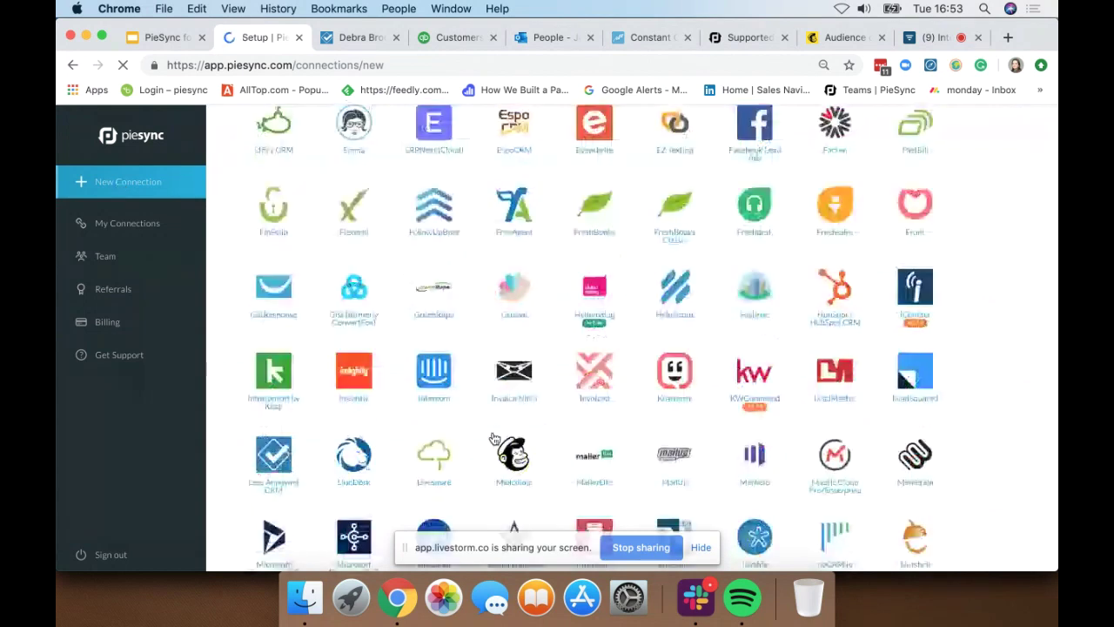
pyautogui.scroll(-10, 493, 438)
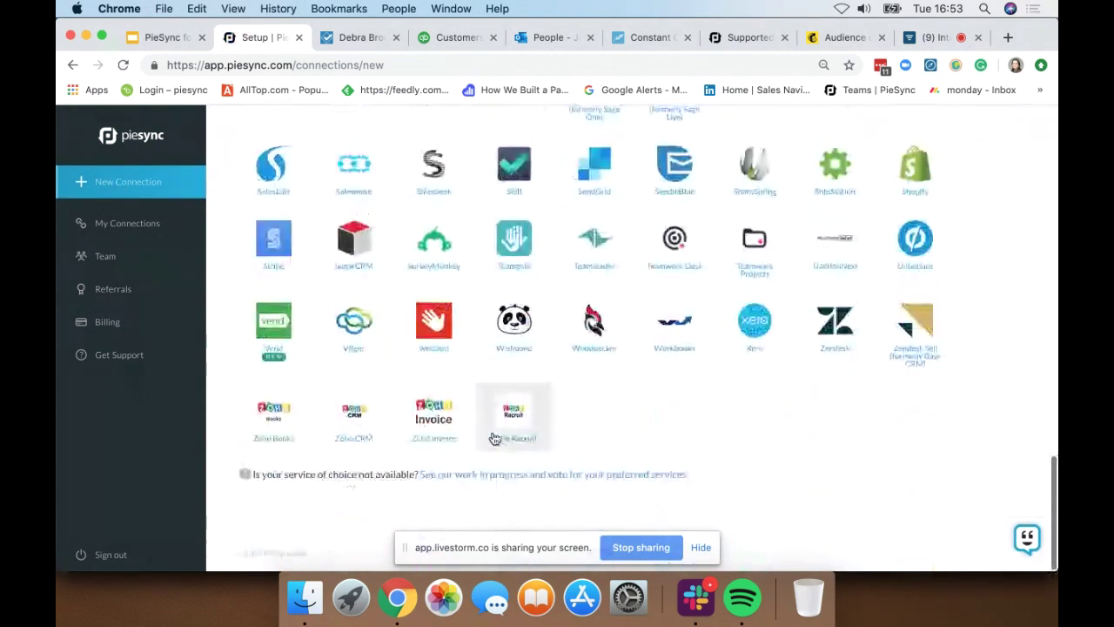
pyautogui.scroll(15, 493, 437)
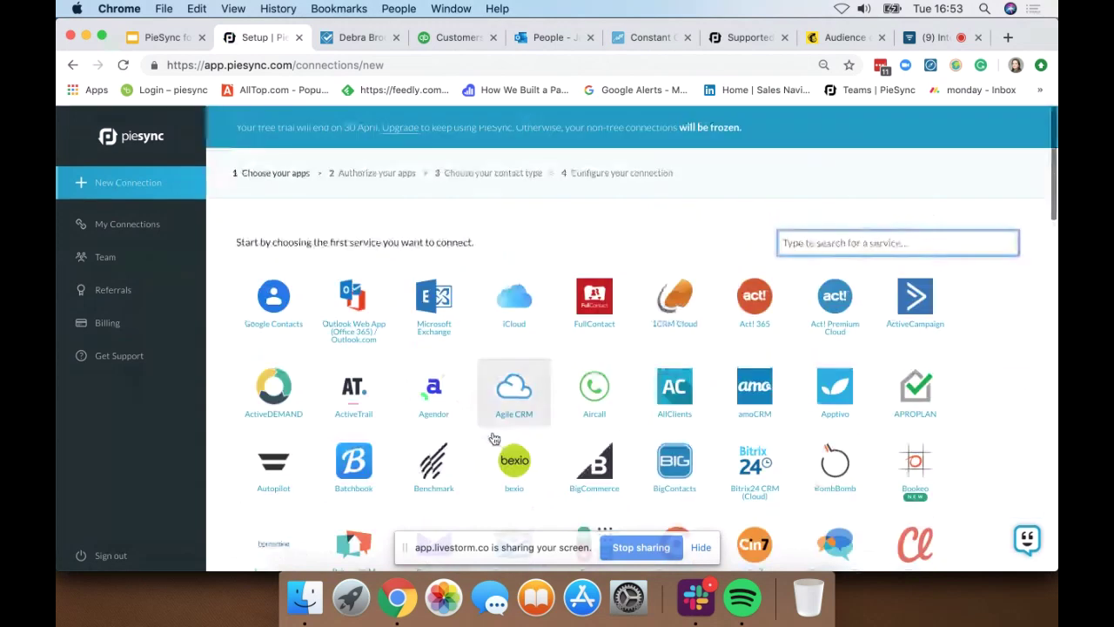
pyautogui.click(799, 243)
pyautogui.write('less')
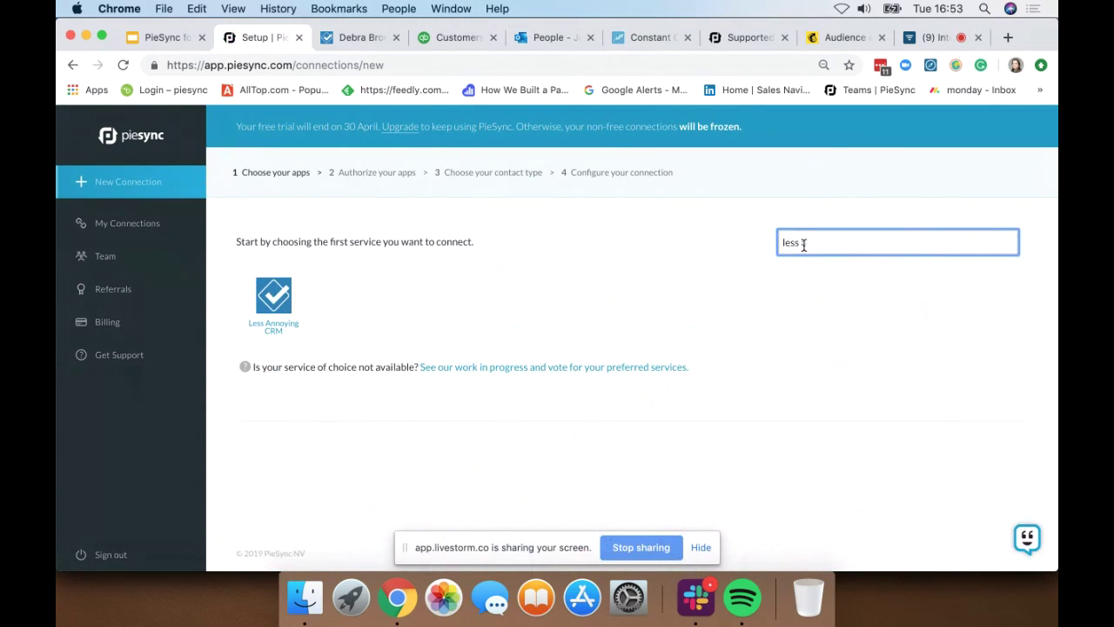
pyautogui.write(' a')
pyautogui.click(274, 297)
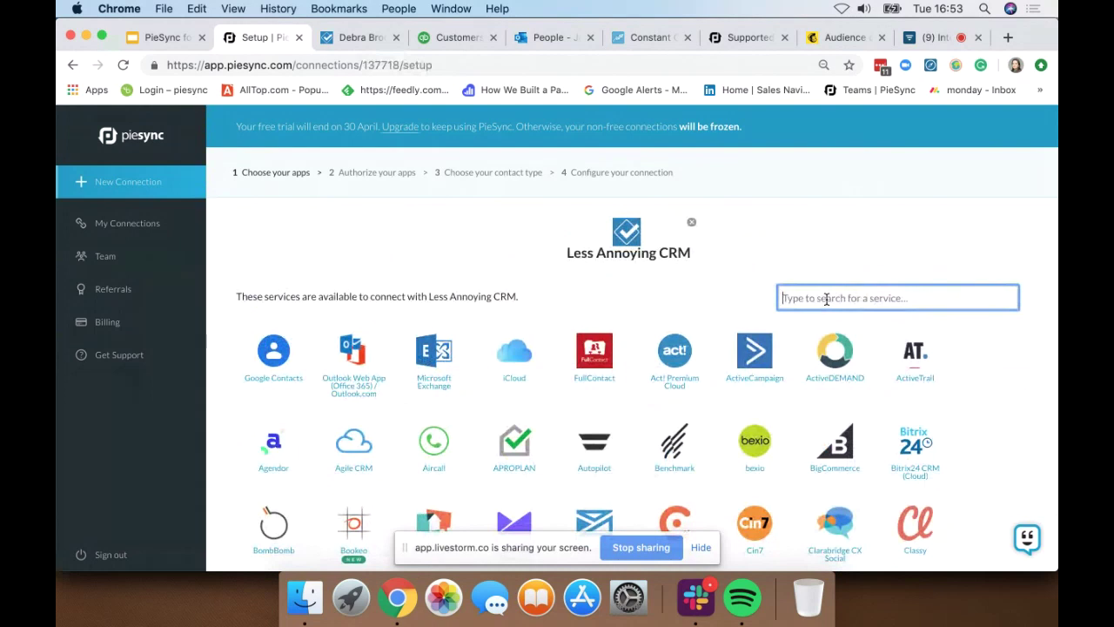
pyautogui.write('quick')
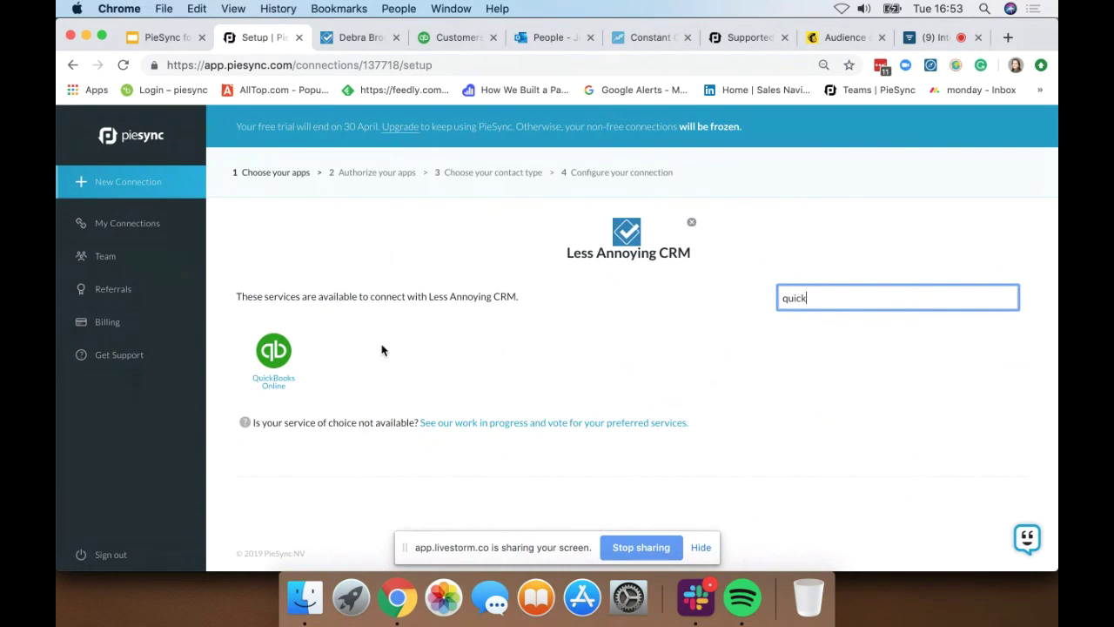
pyautogui.click(273, 350)
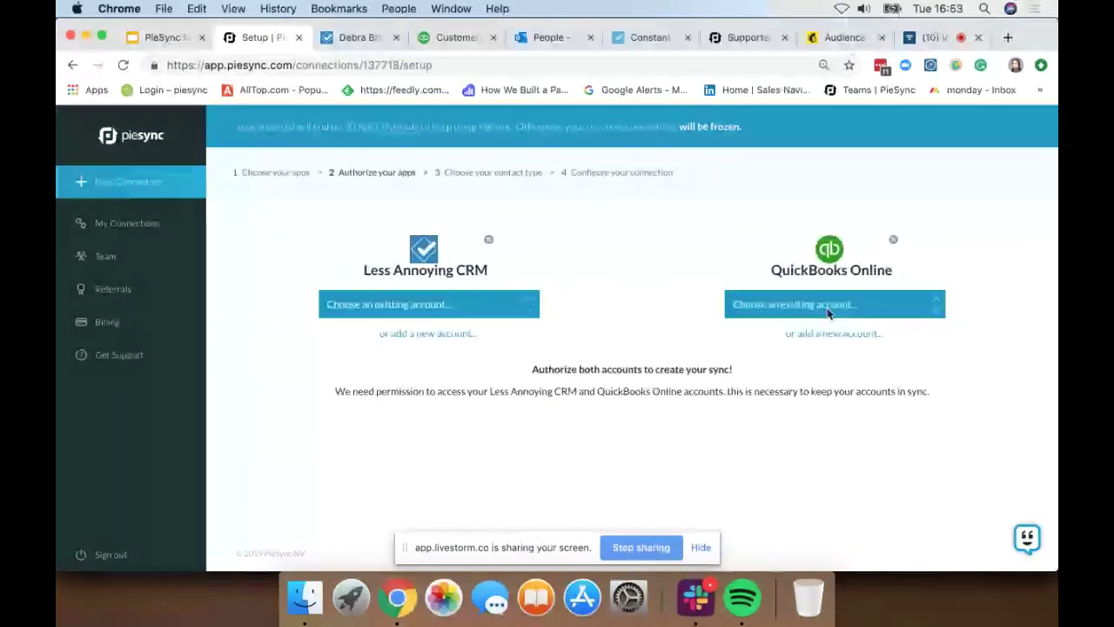
# Step: Choose the existing Less Annoying CRM and QuickBooks Online accounts, and proceed to configuring the sync between them
pyautogui.click(527, 311)
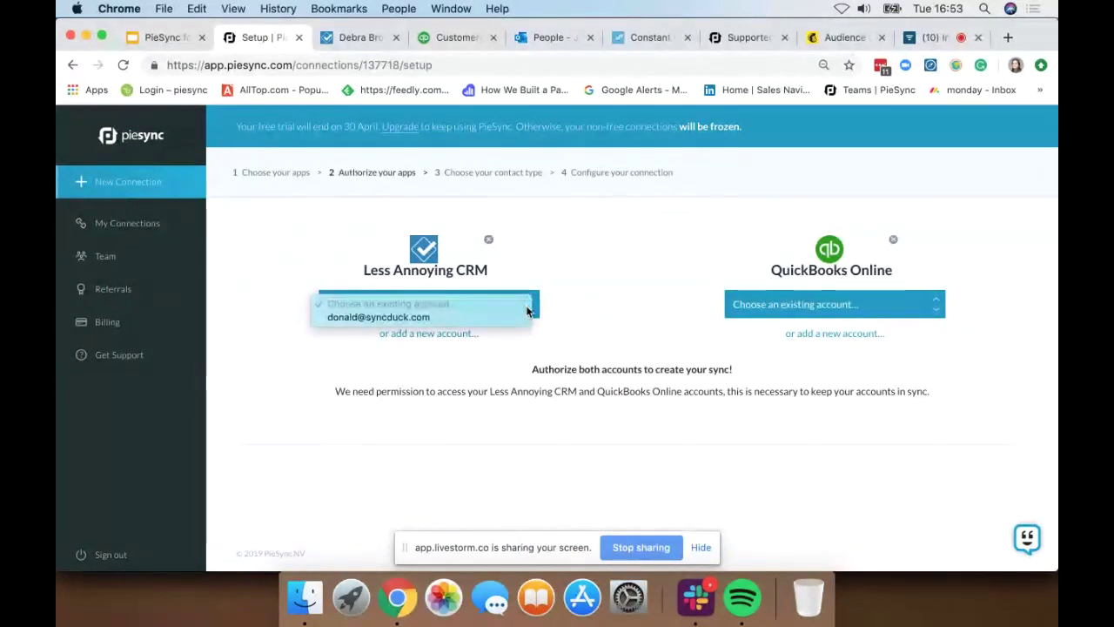
pyautogui.click(391, 318)
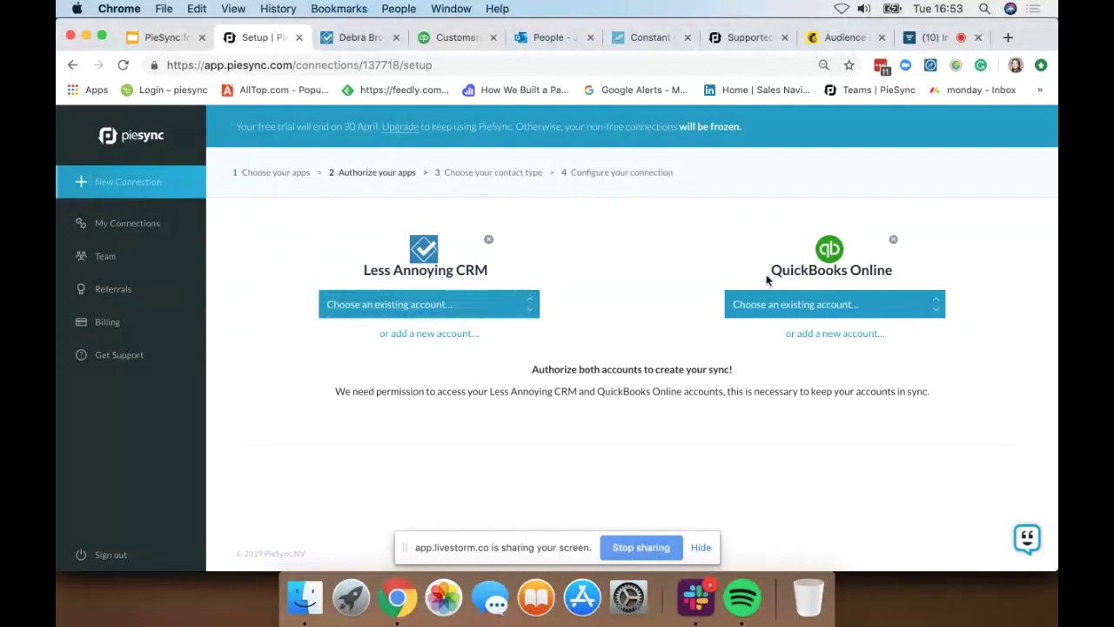
pyautogui.click(805, 305)
pyautogui.click(799, 318)
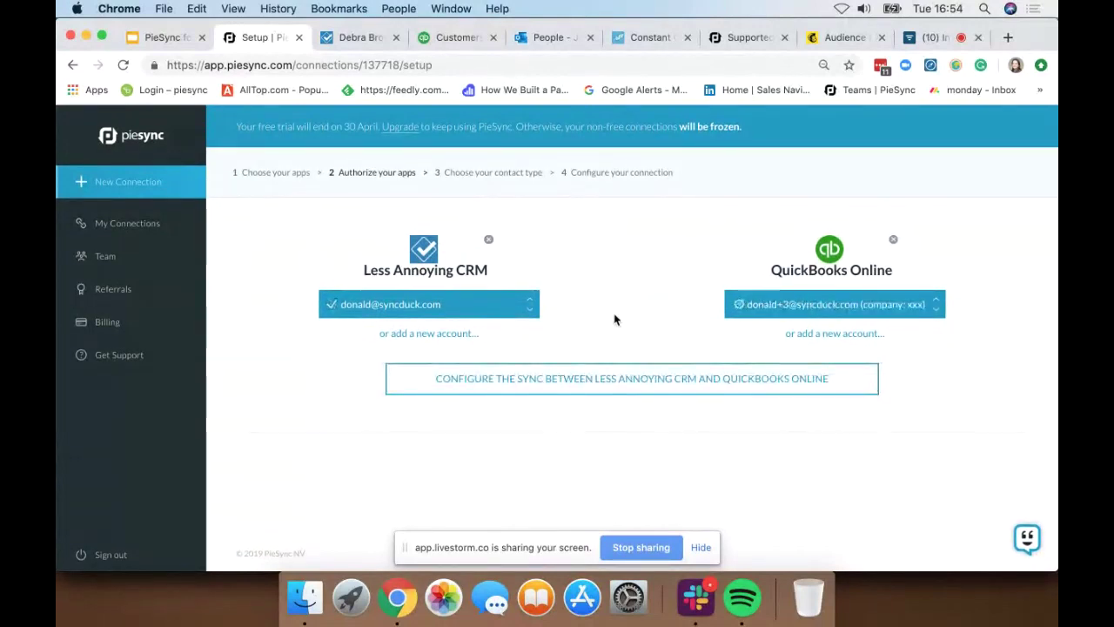
pyautogui.click(615, 381)
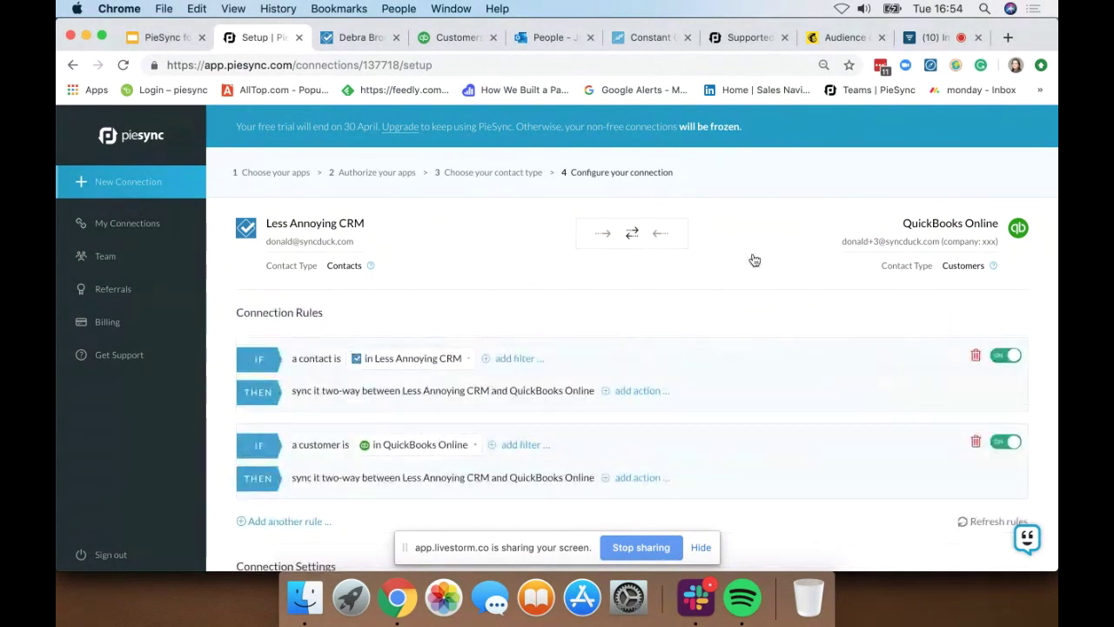
# Step: Add an extra Less Annoying CRM action and a "has Open Balance" filter to the QuickBooks Online customer rule
pyautogui.scroll(-4, 754, 258)
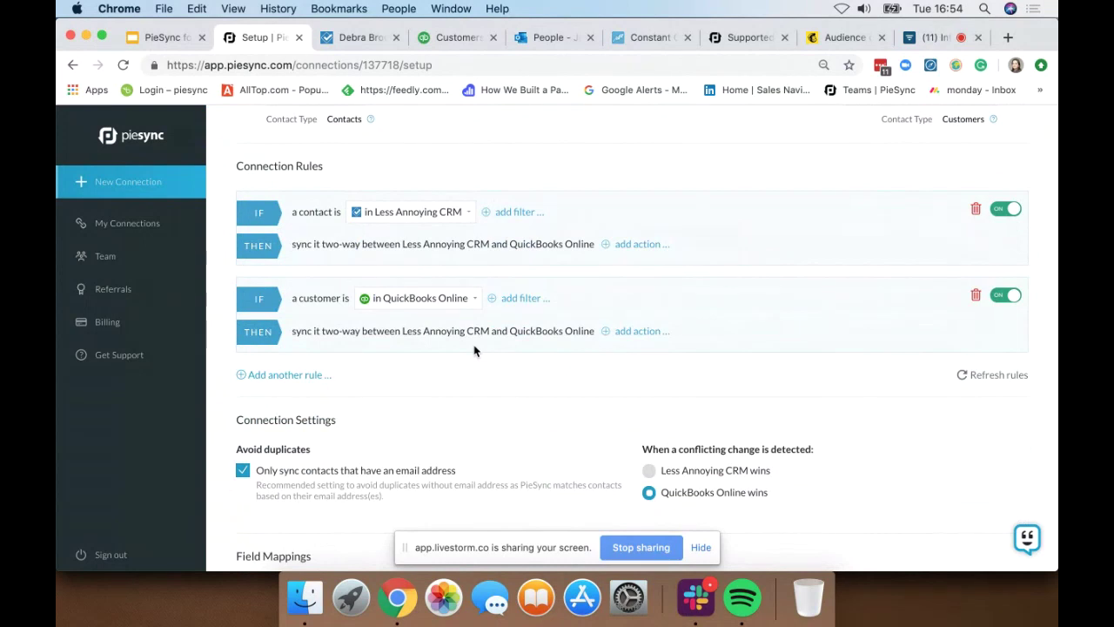
pyautogui.scroll(-2, 474, 351)
pyautogui.click(641, 273)
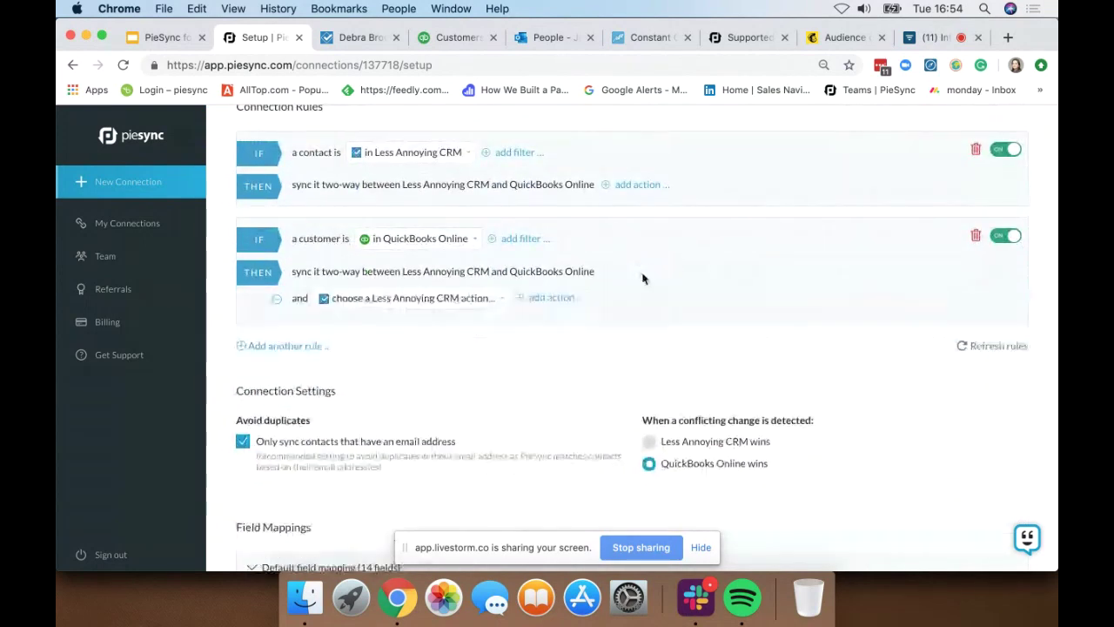
pyautogui.click(521, 241)
pyautogui.click(470, 271)
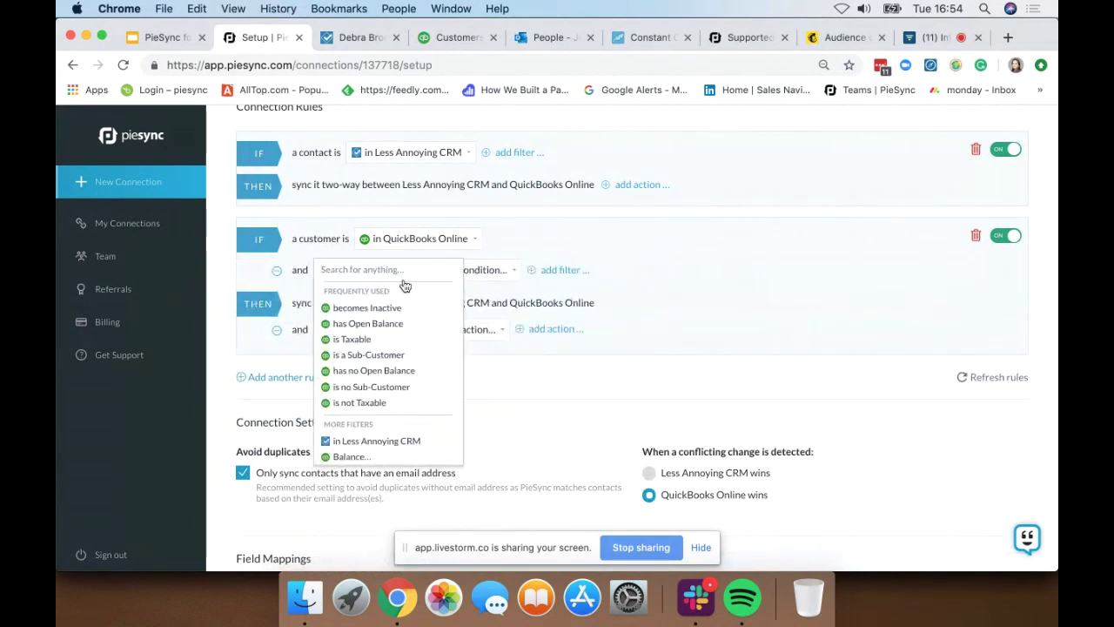
pyautogui.click(371, 324)
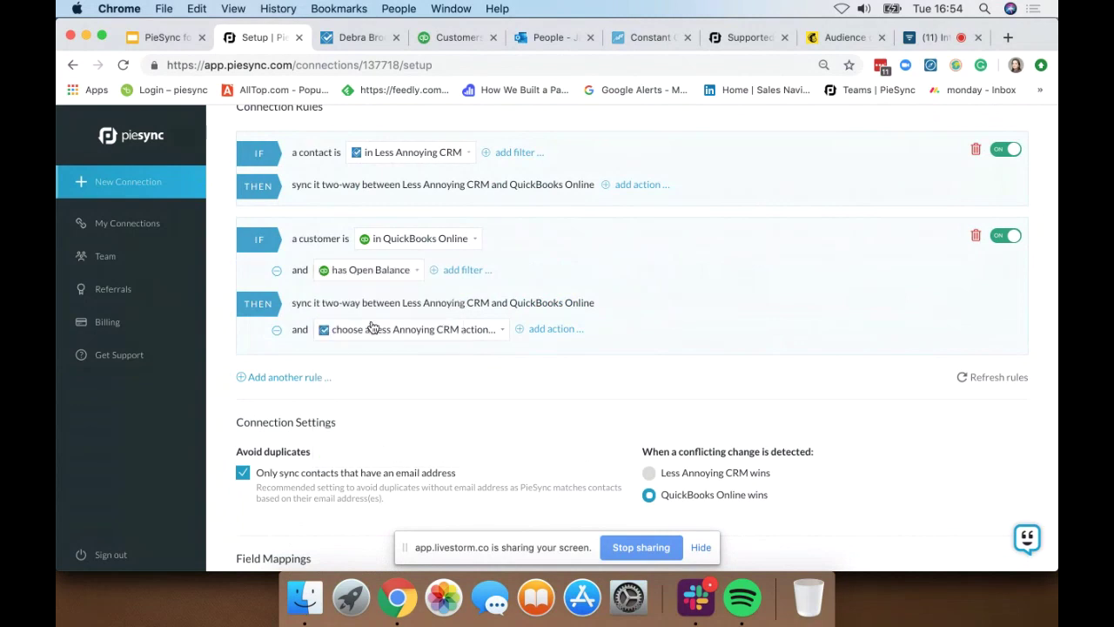
# Step: Set the QuickBooks Online customer rule's extra action to update Open balance in Less Annoying CRM, overwriting it with "yes"
pyautogui.click(433, 328)
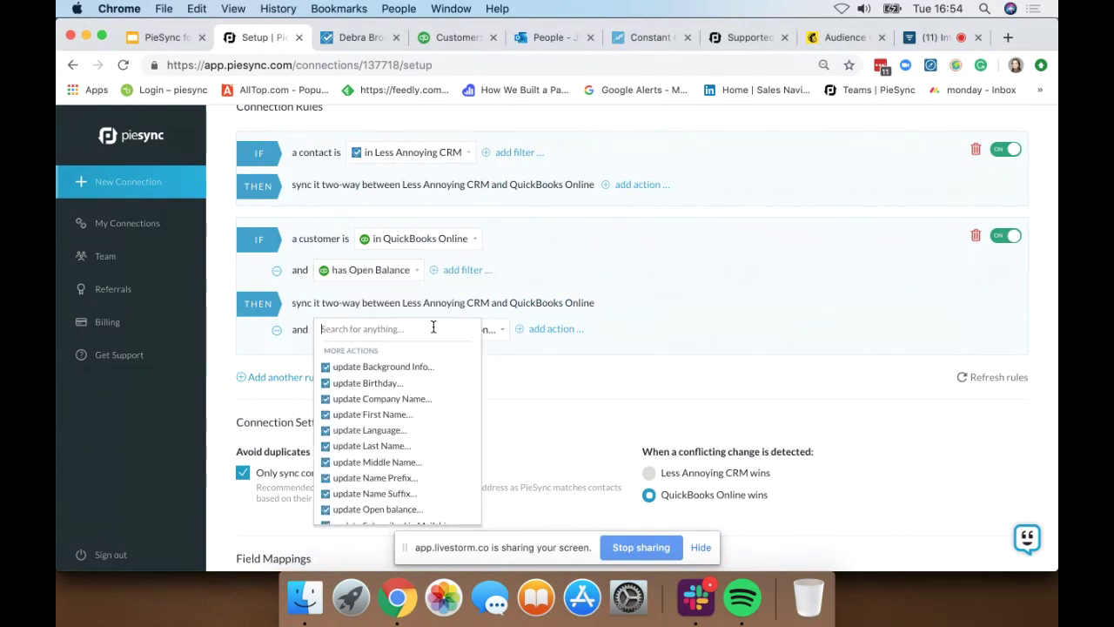
pyautogui.scroll(-1, 411, 443)
pyautogui.scroll(-2, 409, 443)
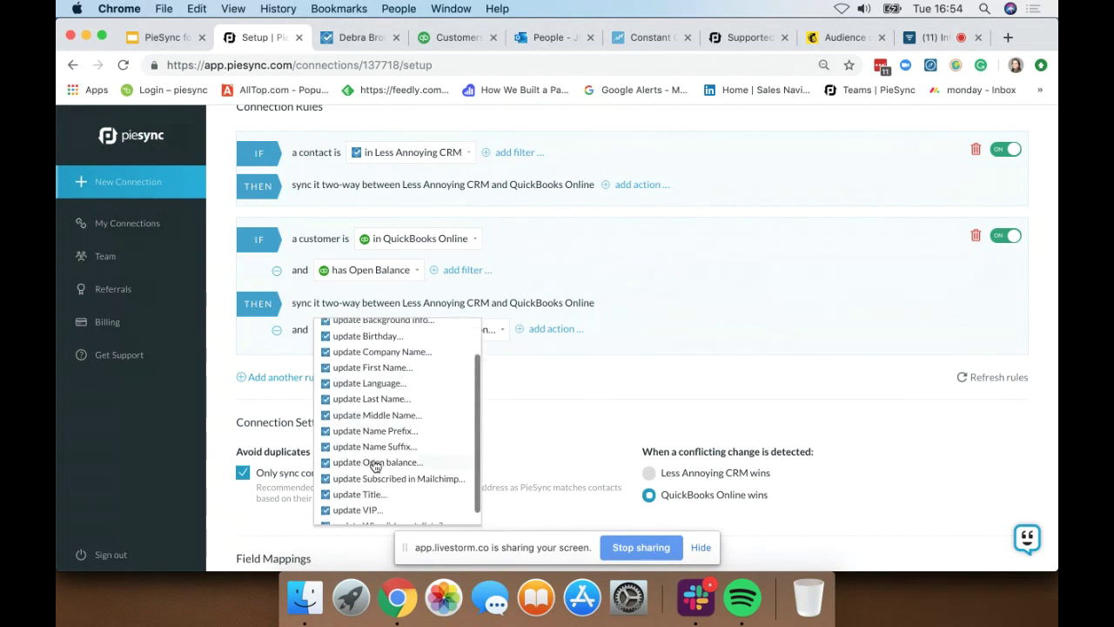
pyautogui.click(379, 467)
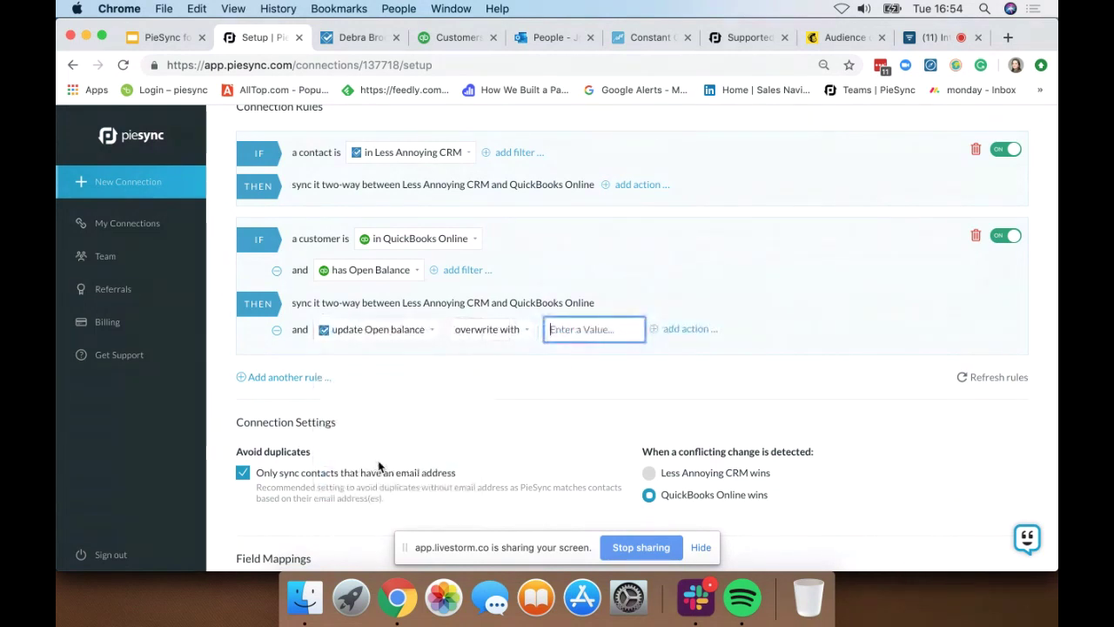
pyautogui.write('yes')
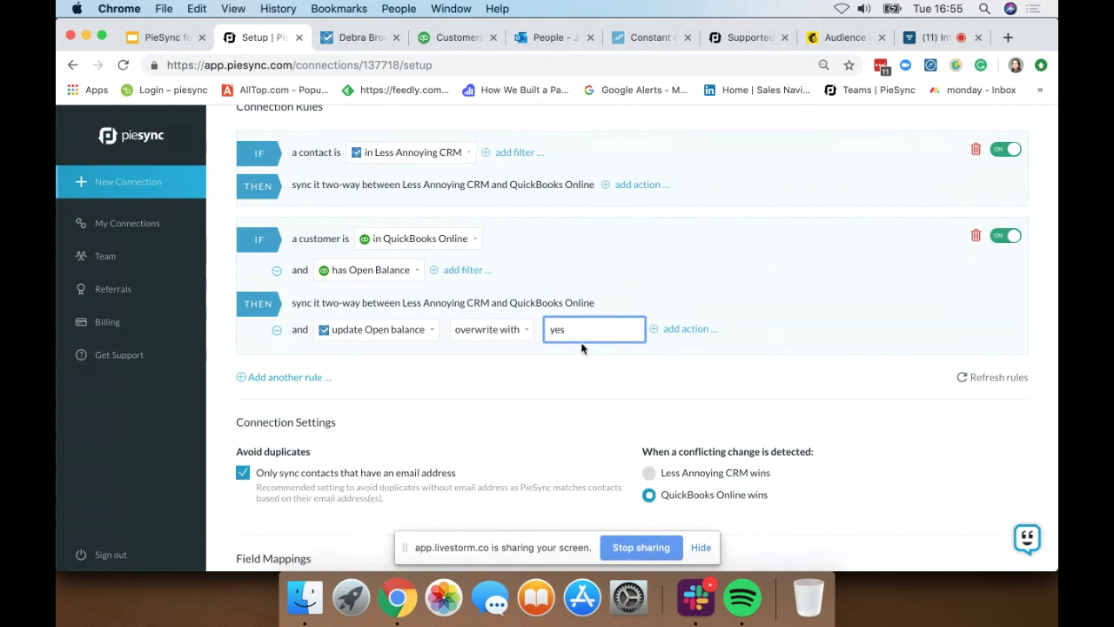
# Step: Review the connection settings and default field mappings between Less Annoying CRM and QuickBooks Online
pyautogui.scroll(-2, 547, 366)
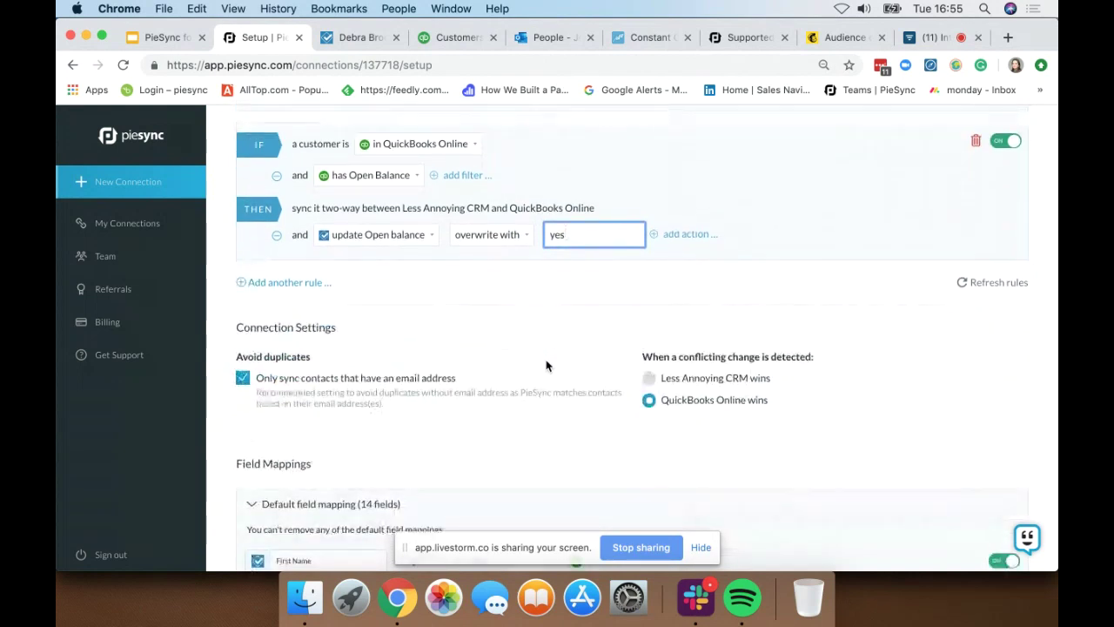
pyautogui.scroll(-2, 547, 366)
pyautogui.scroll(-10, 546, 365)
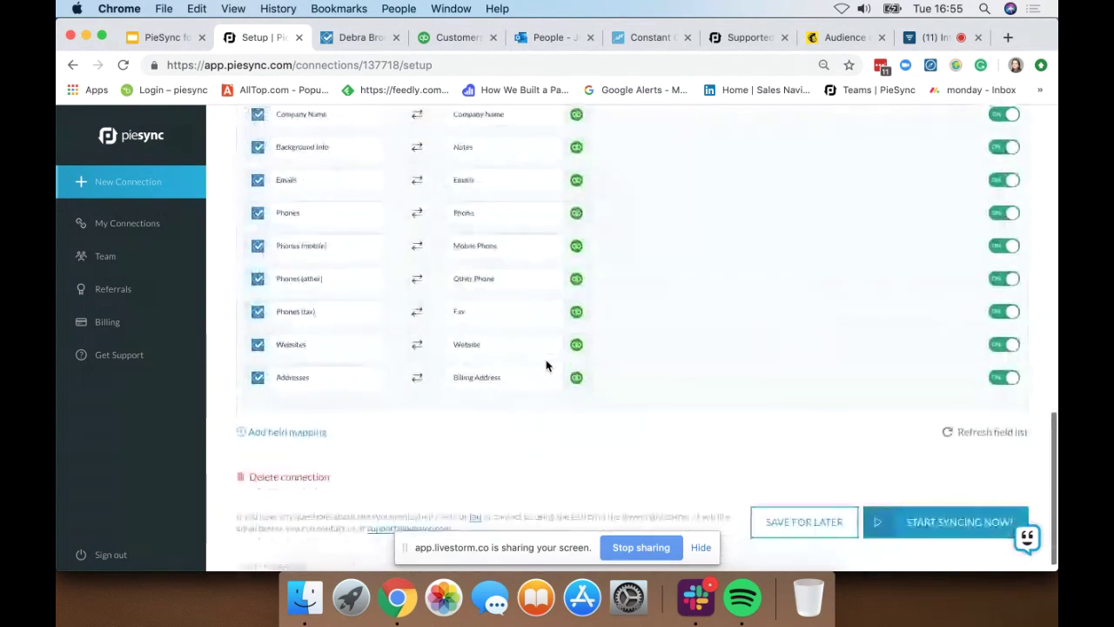
pyautogui.scroll(1, 547, 365)
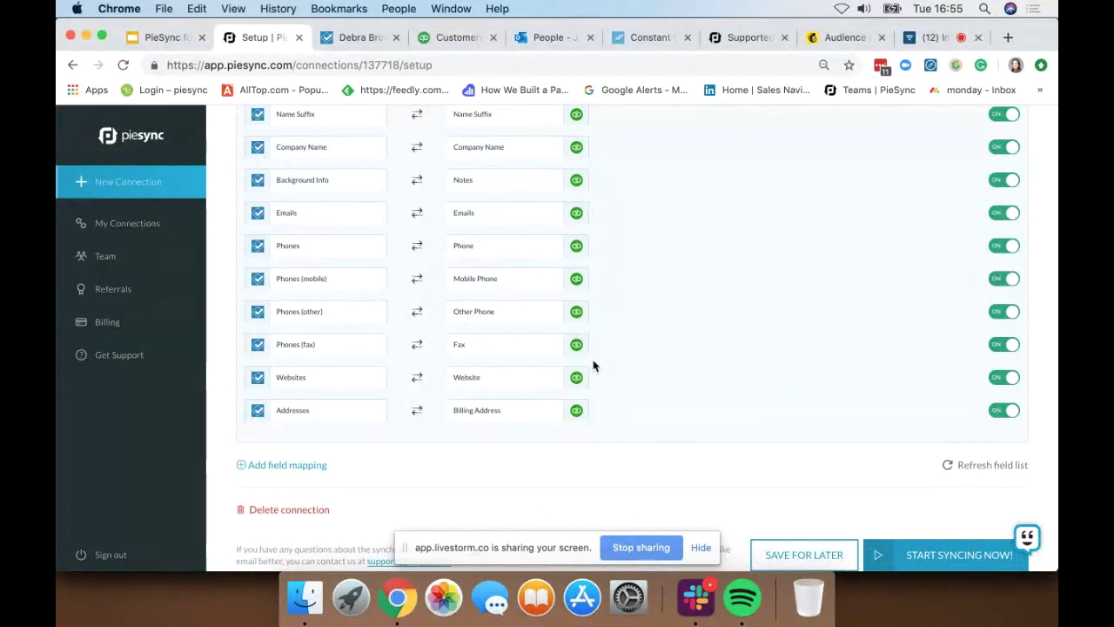
pyautogui.scroll(3, 750, 354)
pyautogui.scroll(5, 750, 354)
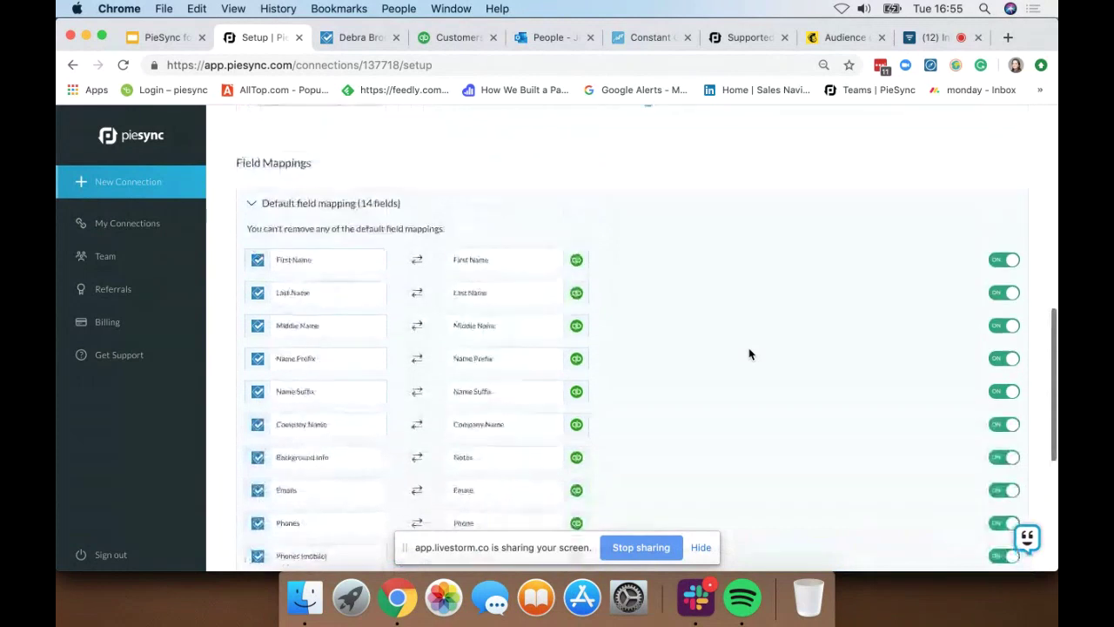
pyautogui.scroll(6, 750, 355)
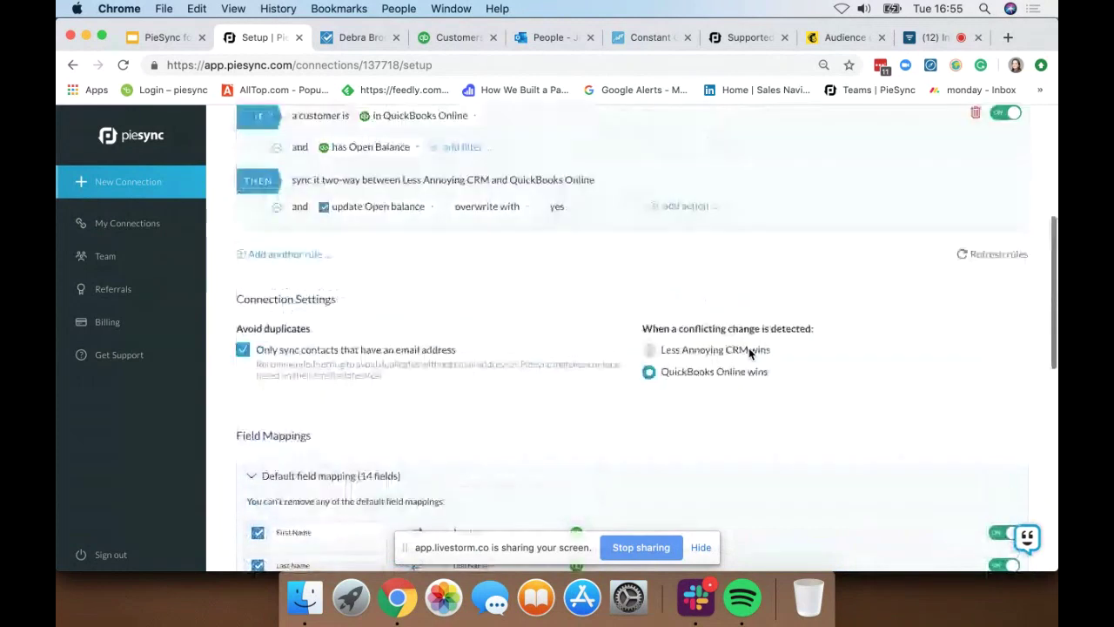
pyautogui.scroll(2, 750, 354)
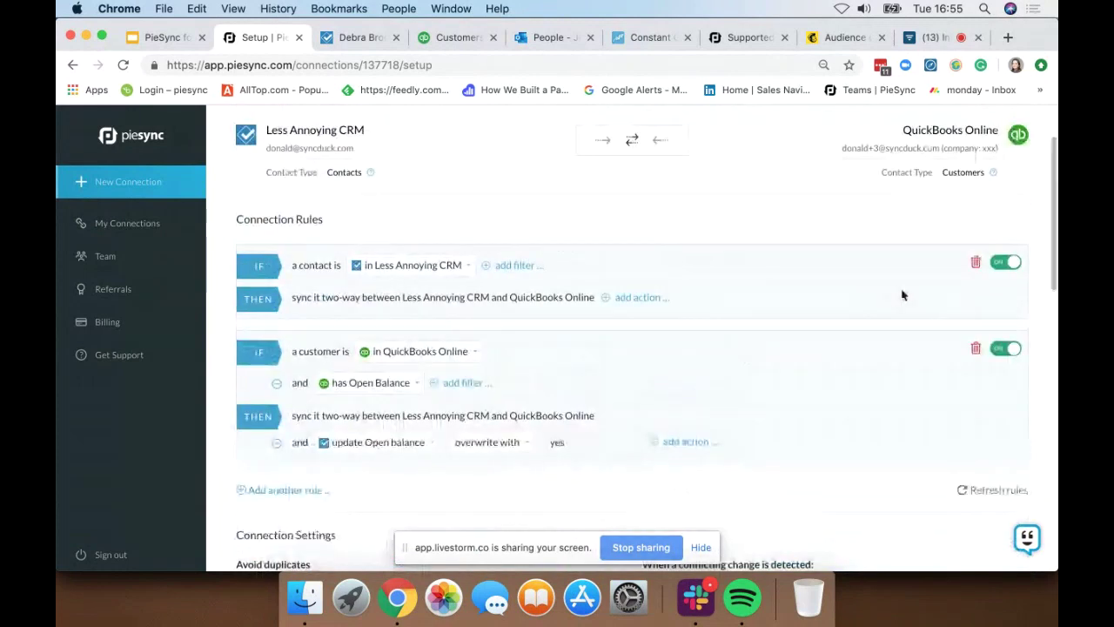
# Step: Switch the Less Annoying CRM contact rule off and back on, and look over the rest of the setup
pyautogui.click(1004, 263)
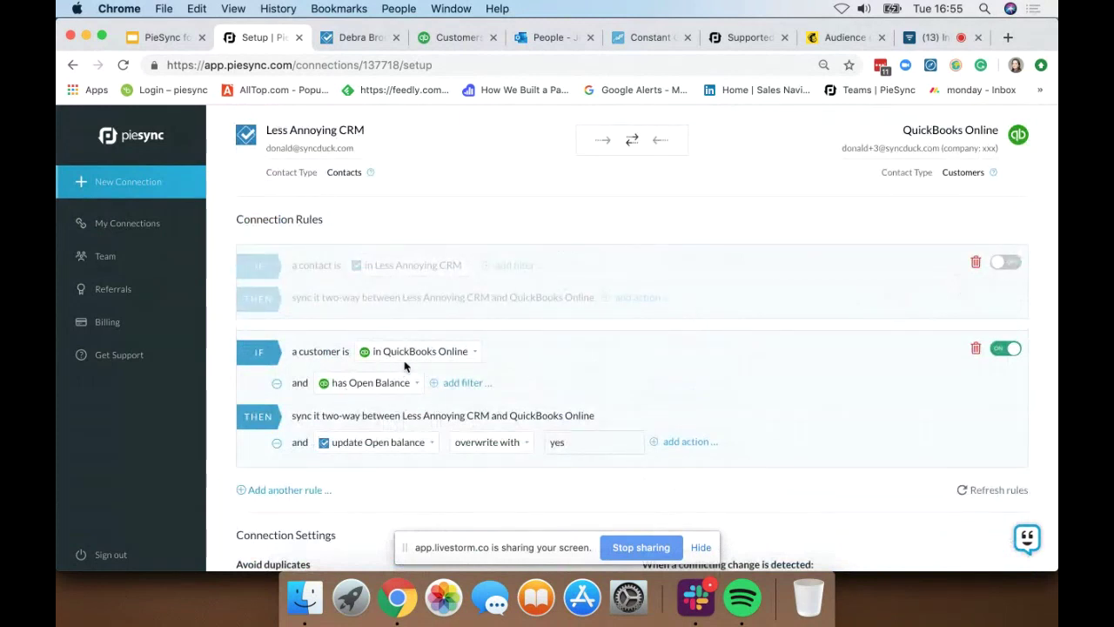
pyautogui.click(1010, 264)
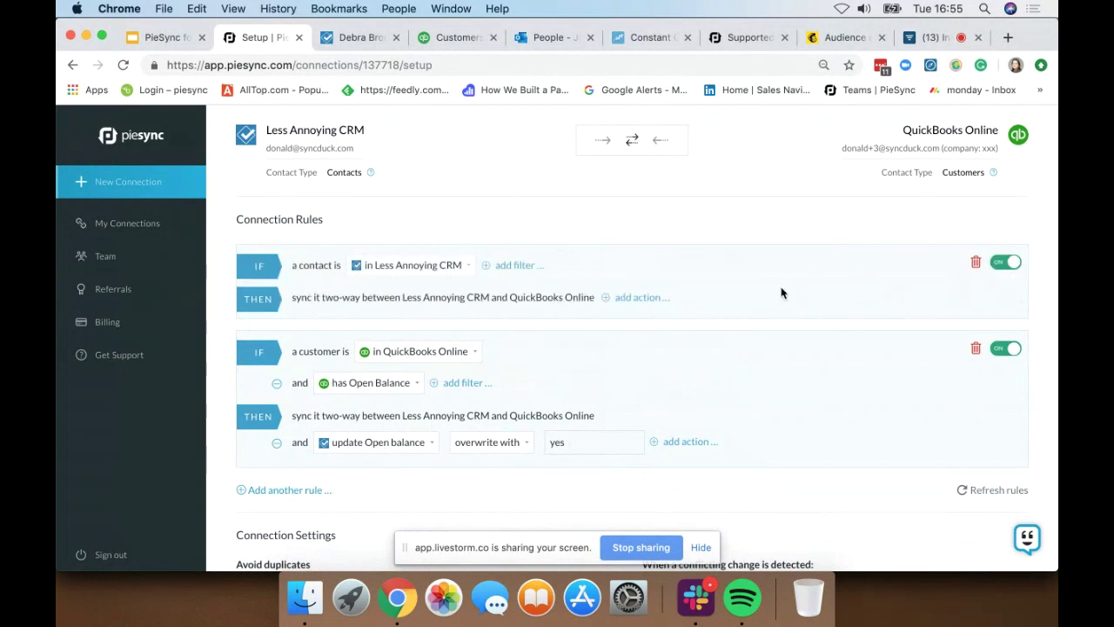
pyautogui.scroll(-3, 579, 406)
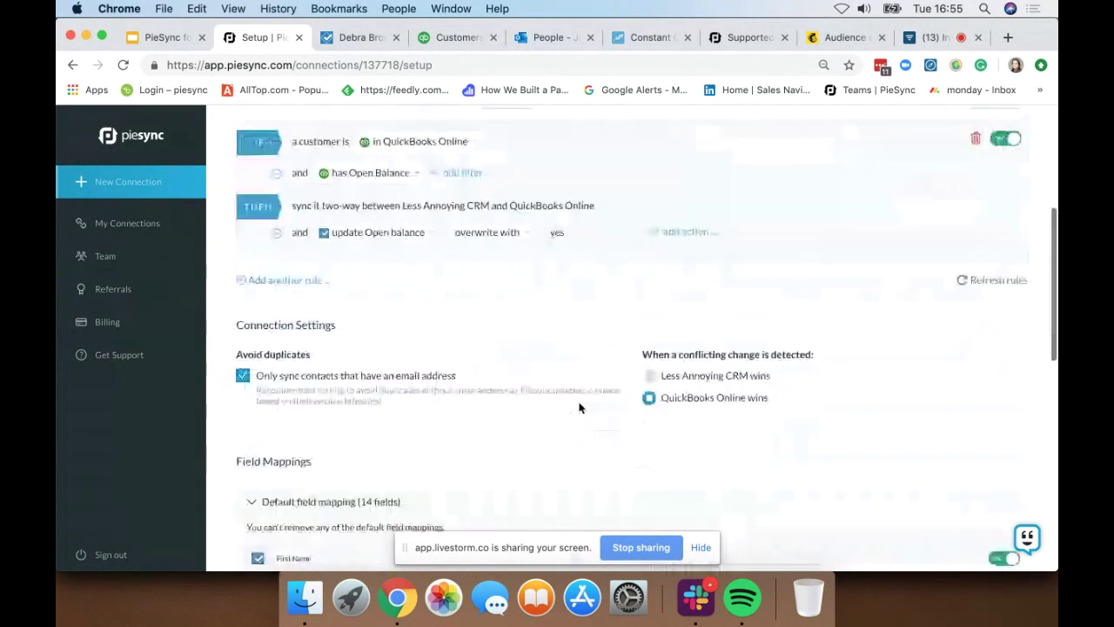
pyautogui.scroll(-10, 580, 405)
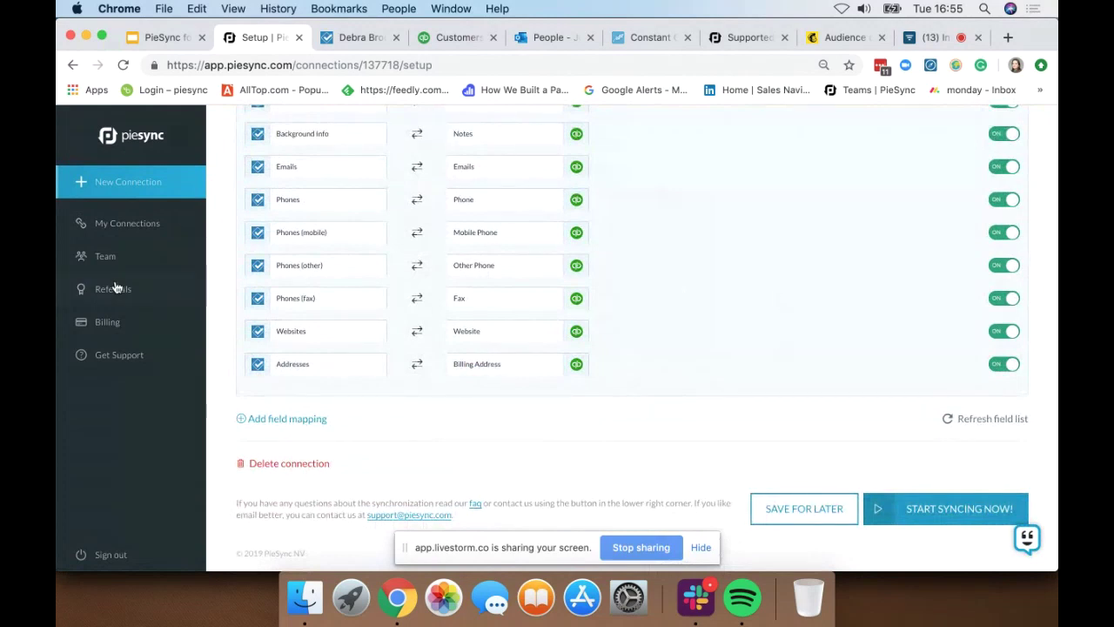
# Step: Go to the overview of all connections and examine the active and unfinished ones
pyautogui.click(127, 224)
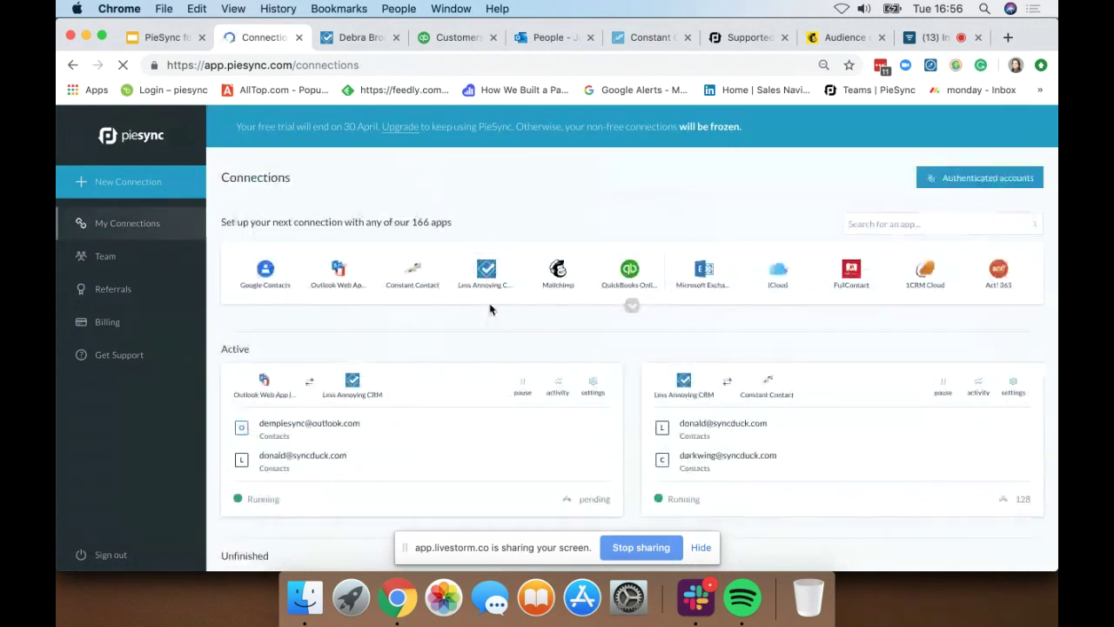
pyautogui.scroll(-1, 492, 311)
pyautogui.scroll(-3, 491, 311)
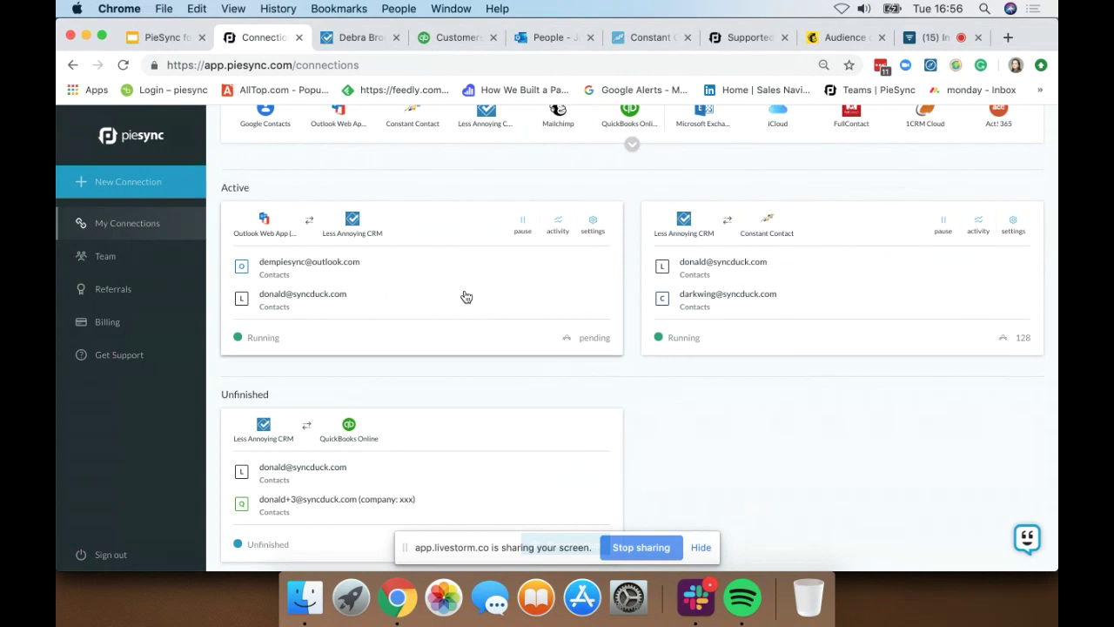
# Step: Start a new connection between Less Annoying CRM and Facebook Lead Ads, using the existing Less Annoying CRM account
pyautogui.click(118, 188)
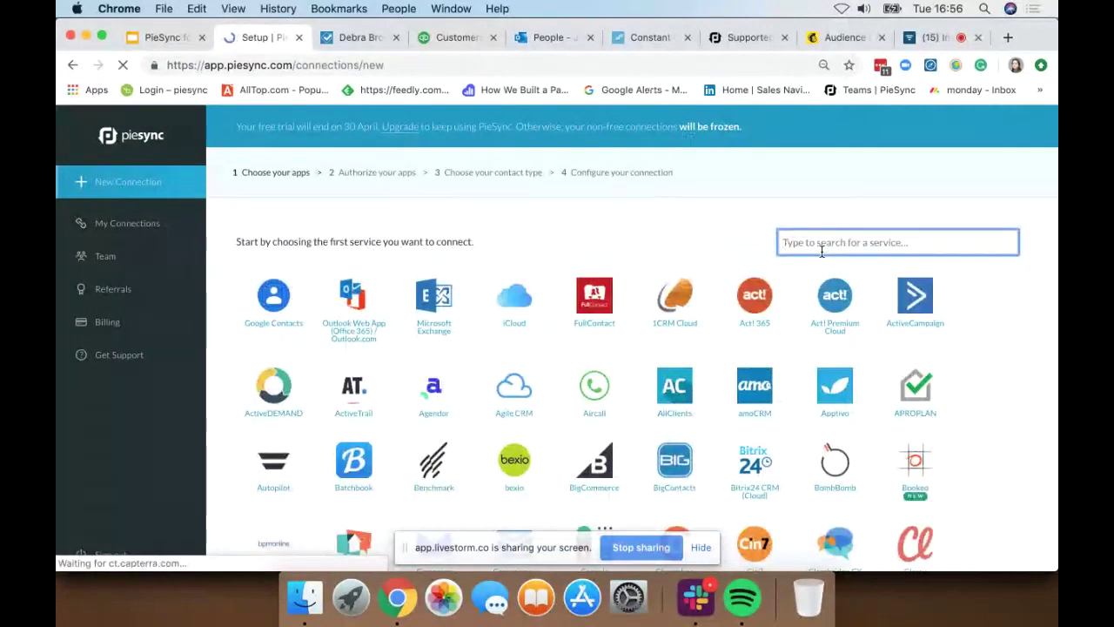
pyautogui.write('less')
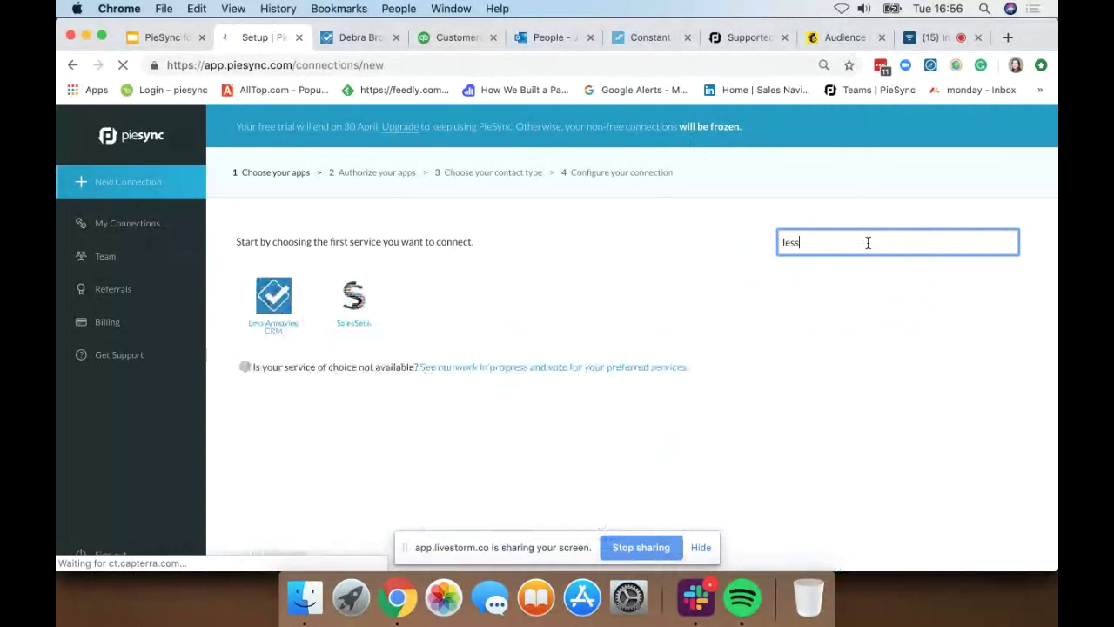
pyautogui.click(277, 305)
pyautogui.click(834, 298)
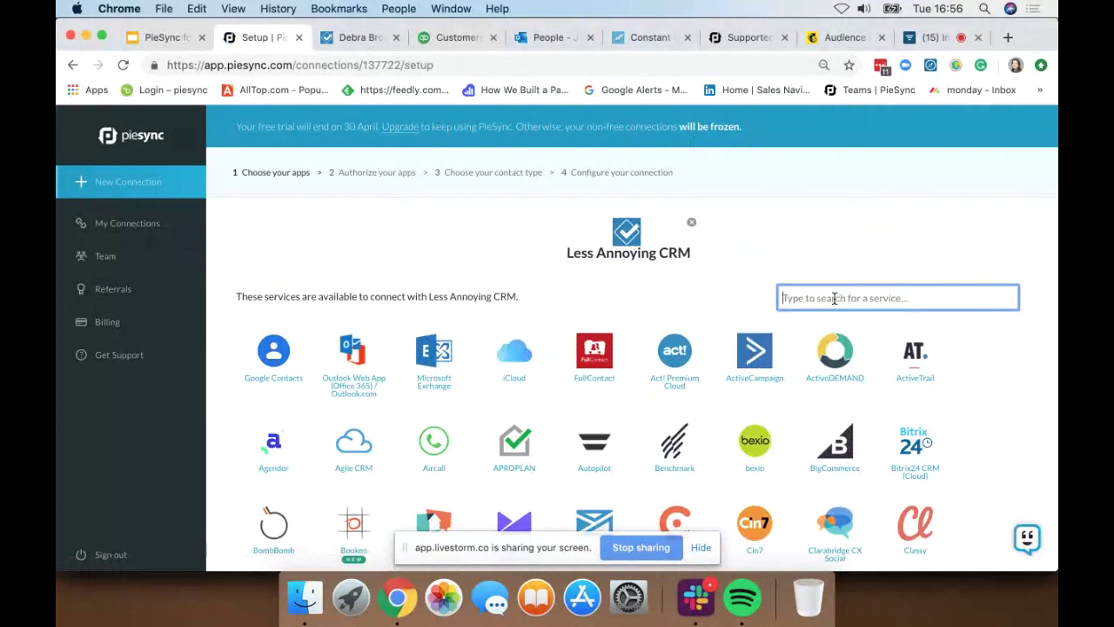
pyautogui.write('face')
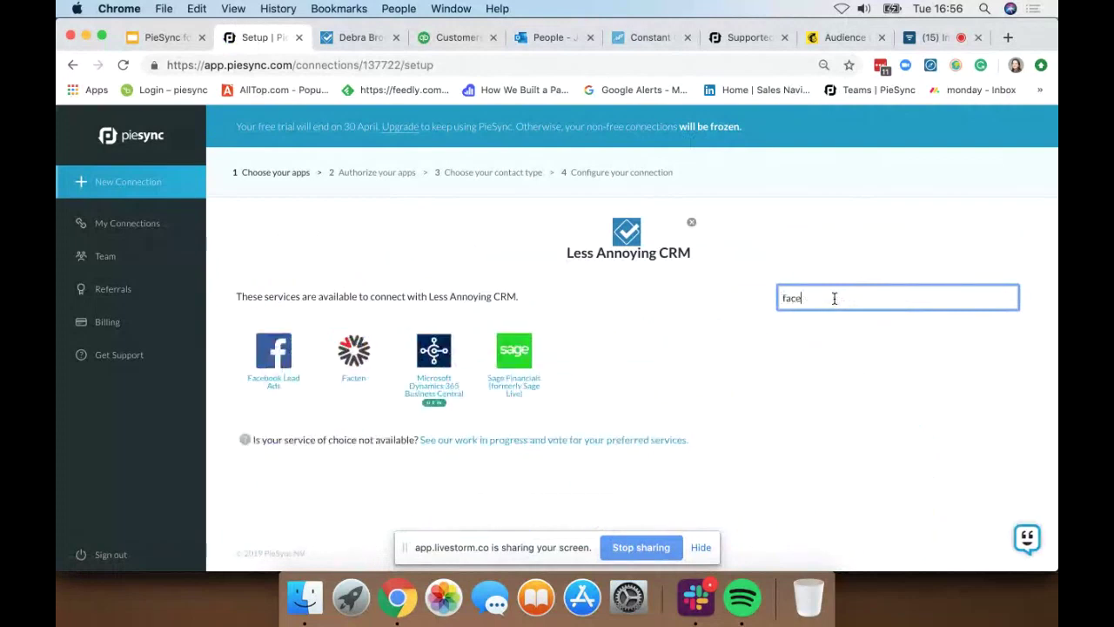
pyautogui.click(265, 359)
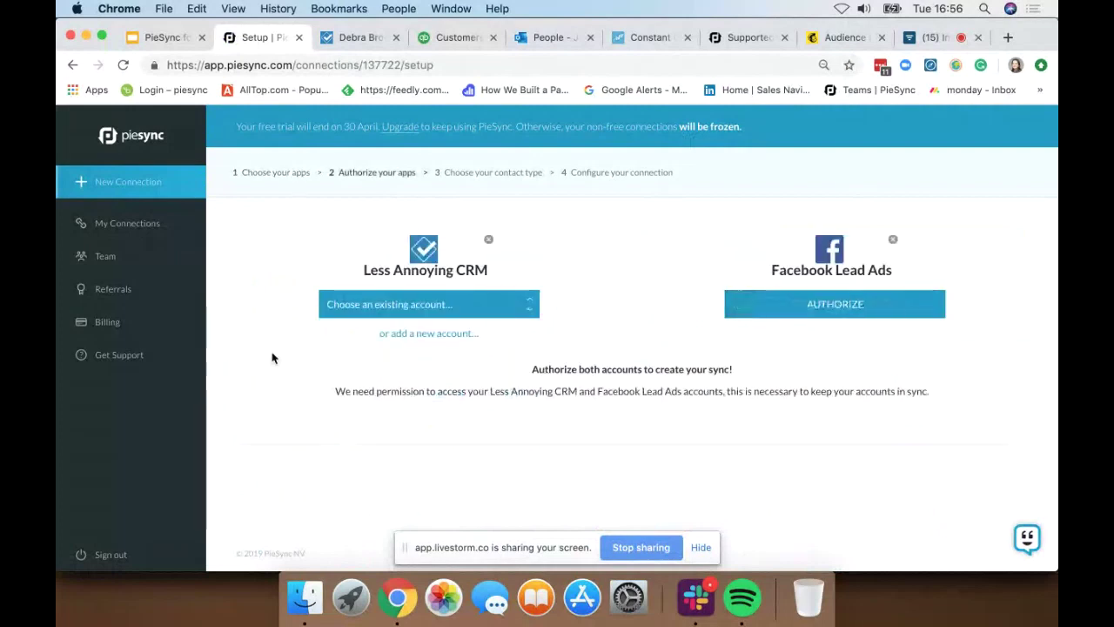
pyautogui.click(442, 313)
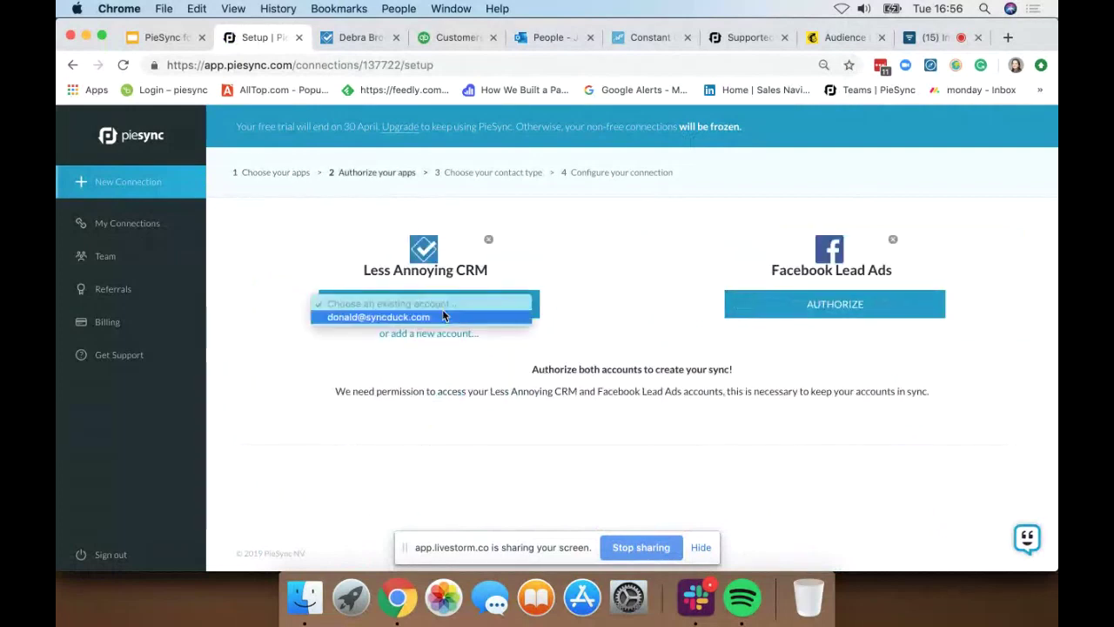
pyautogui.click(423, 326)
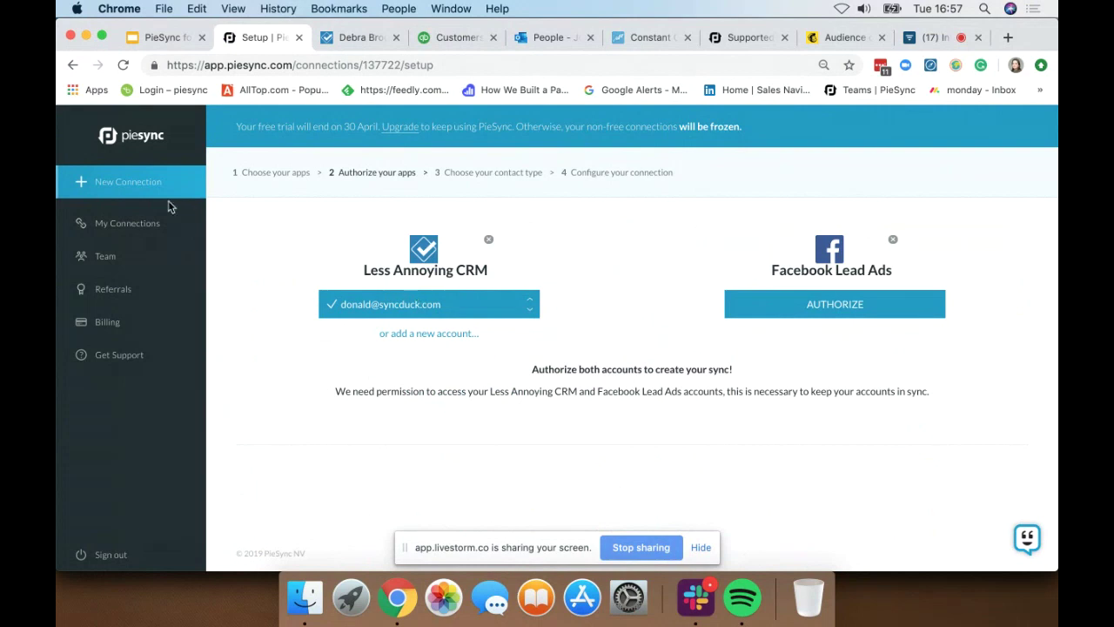
# Step: Return to the connections overview and open the activity dashboard of the Less Annoying CRM and Constant Contact sync
pyautogui.click(126, 224)
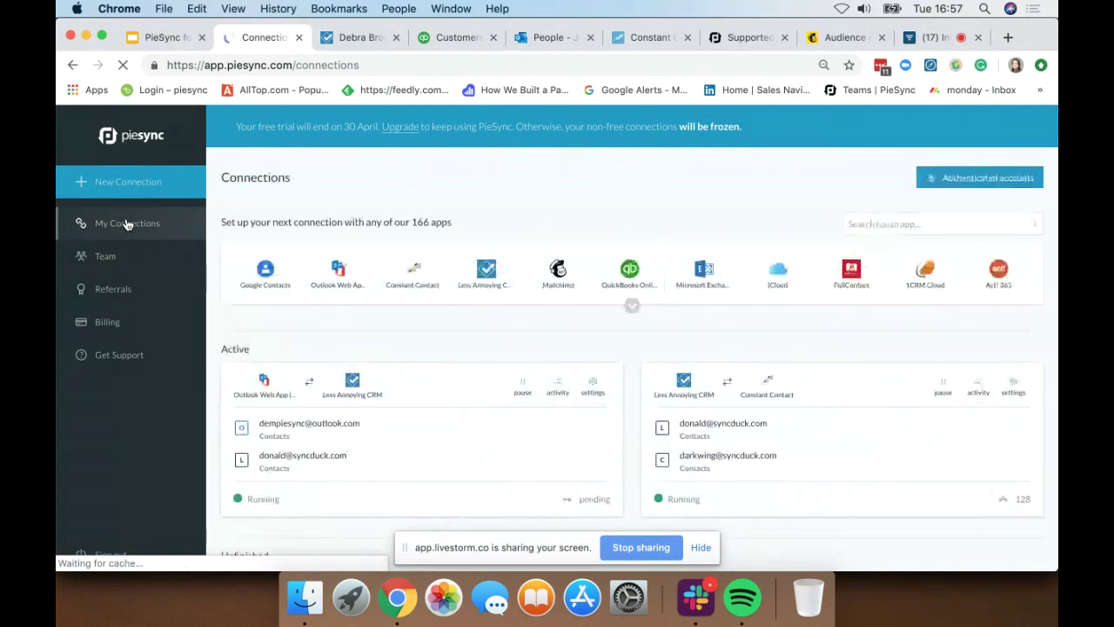
pyautogui.click(771, 433)
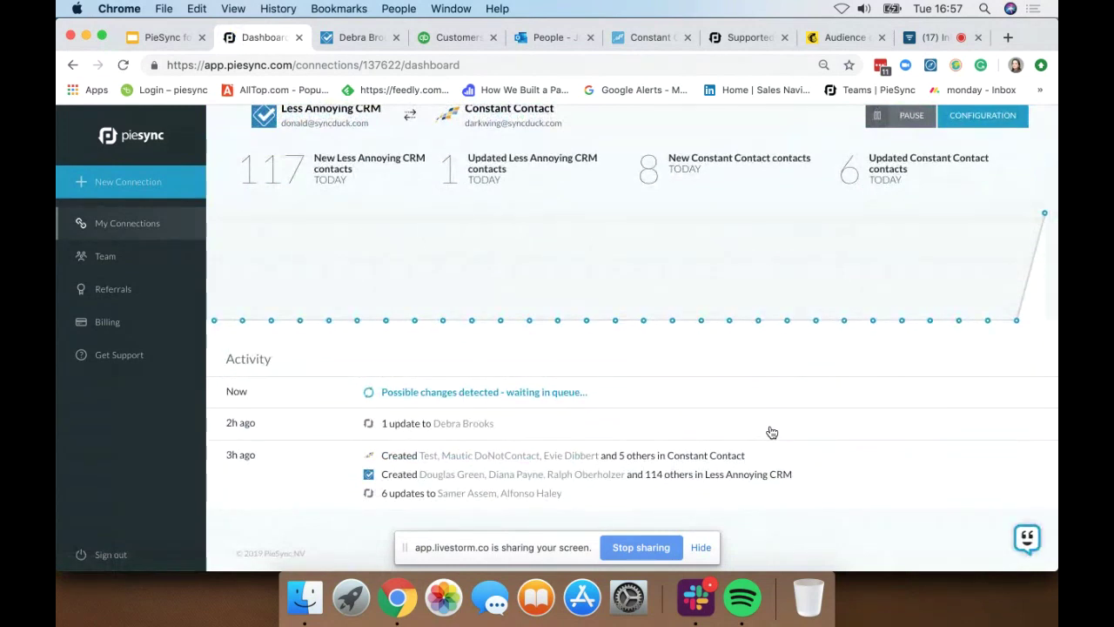
# Step: Switch to Constant Contact, reload the contacts, search for the edited contact by first name, and open the contact's record
pyautogui.click(646, 38)
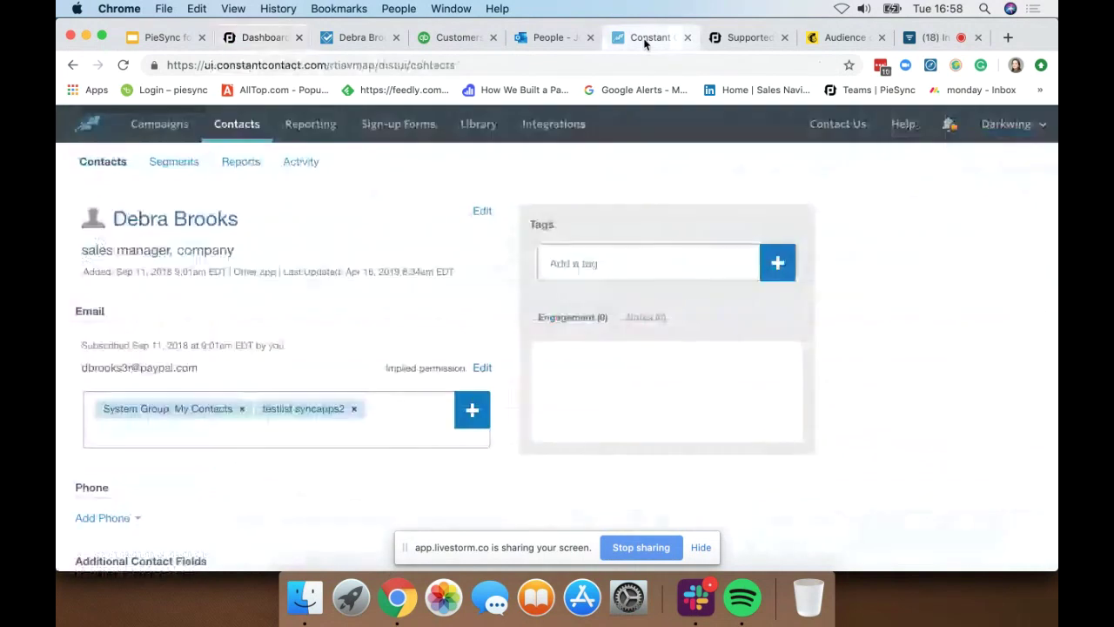
pyautogui.click(123, 68)
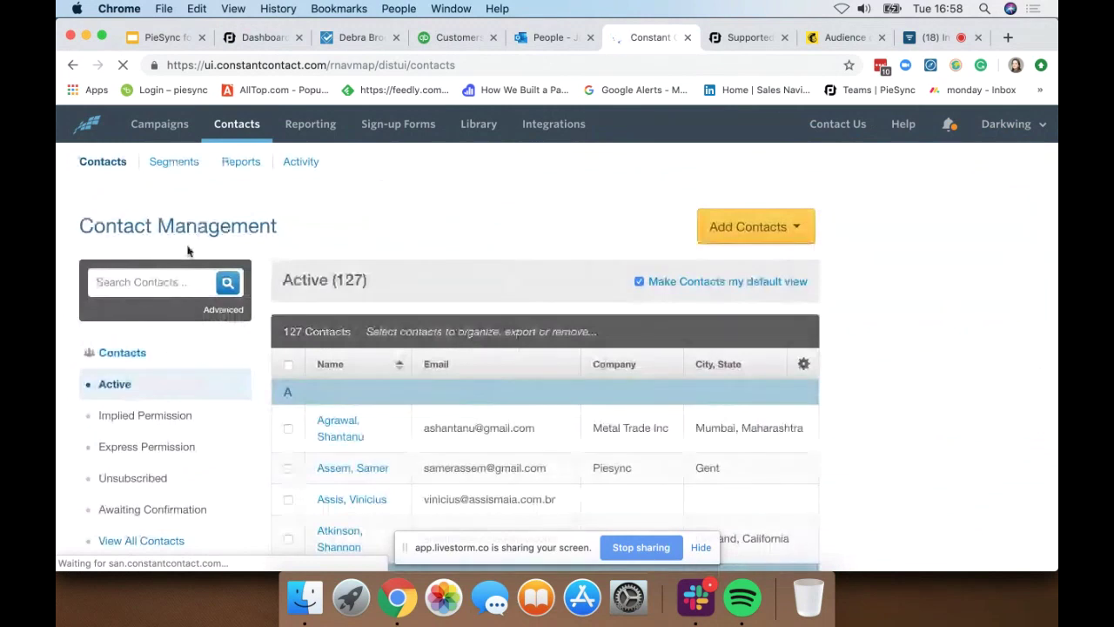
pyautogui.click(152, 279)
pyautogui.write('dev')
pyautogui.press('BackSpace')
pyautogui.write('bra')
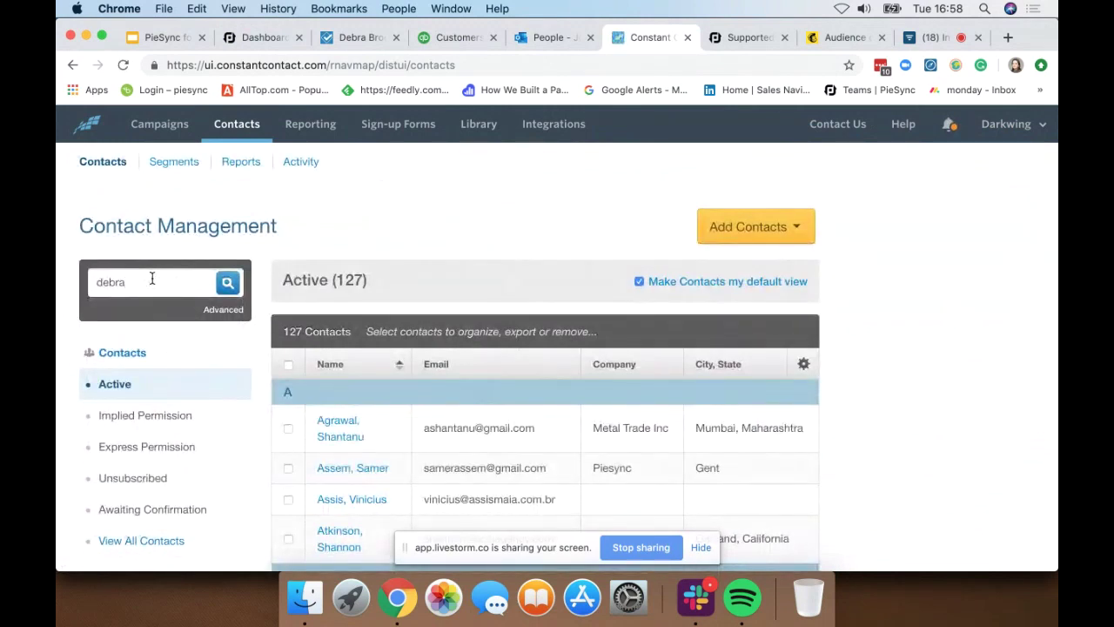
pyautogui.press('Return')
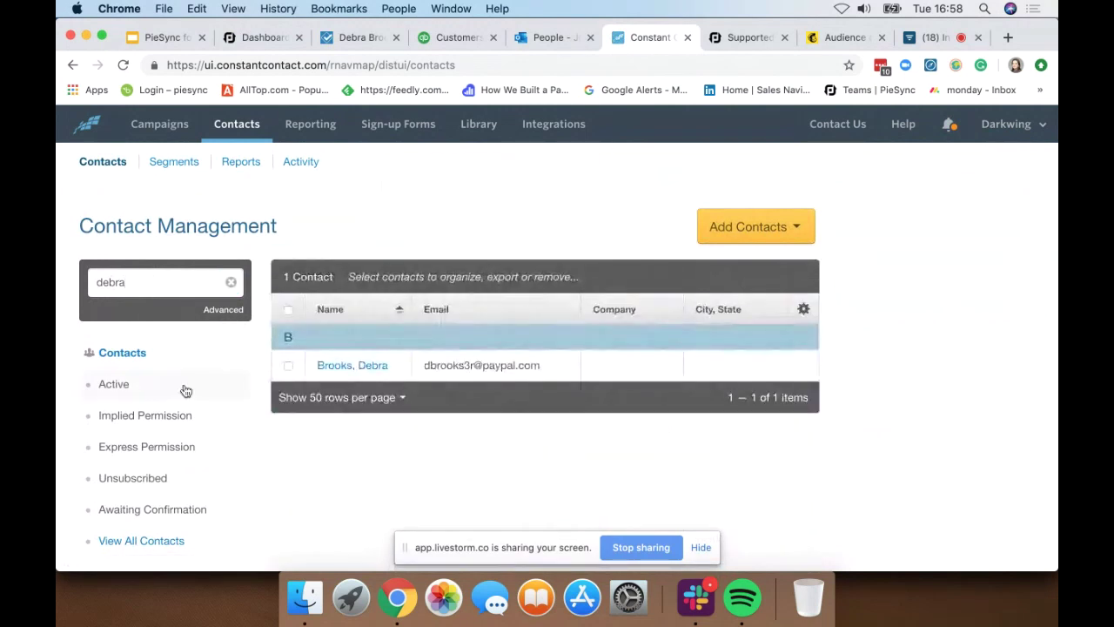
pyautogui.click(336, 366)
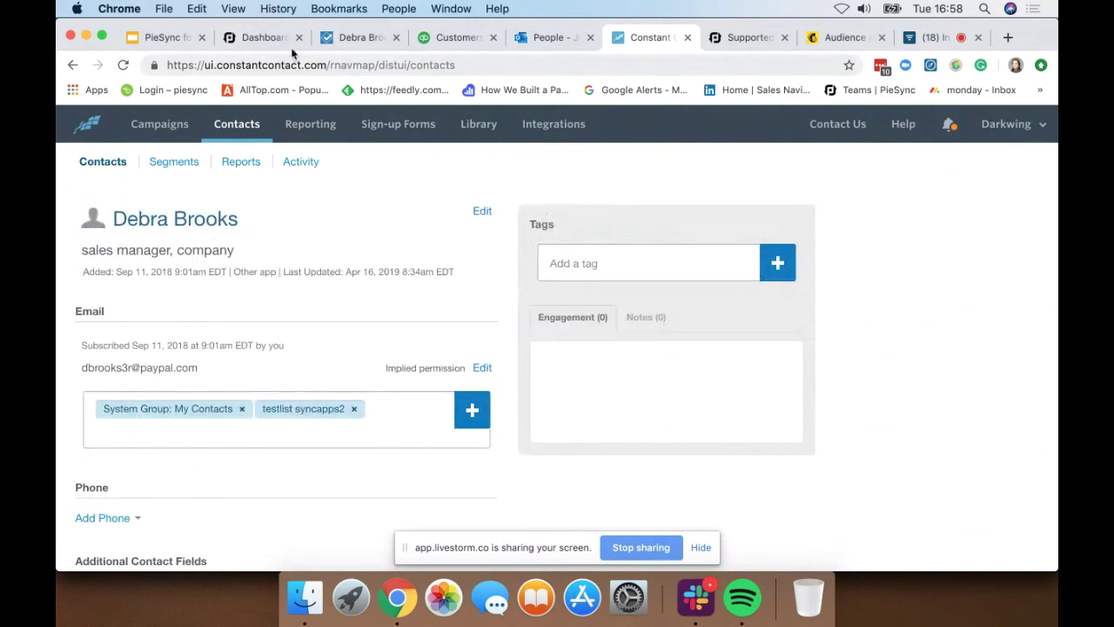
# Step: Switch to PieSync and start a new connection between Less Annoying CRM and Mailchimp
pyautogui.click(264, 38)
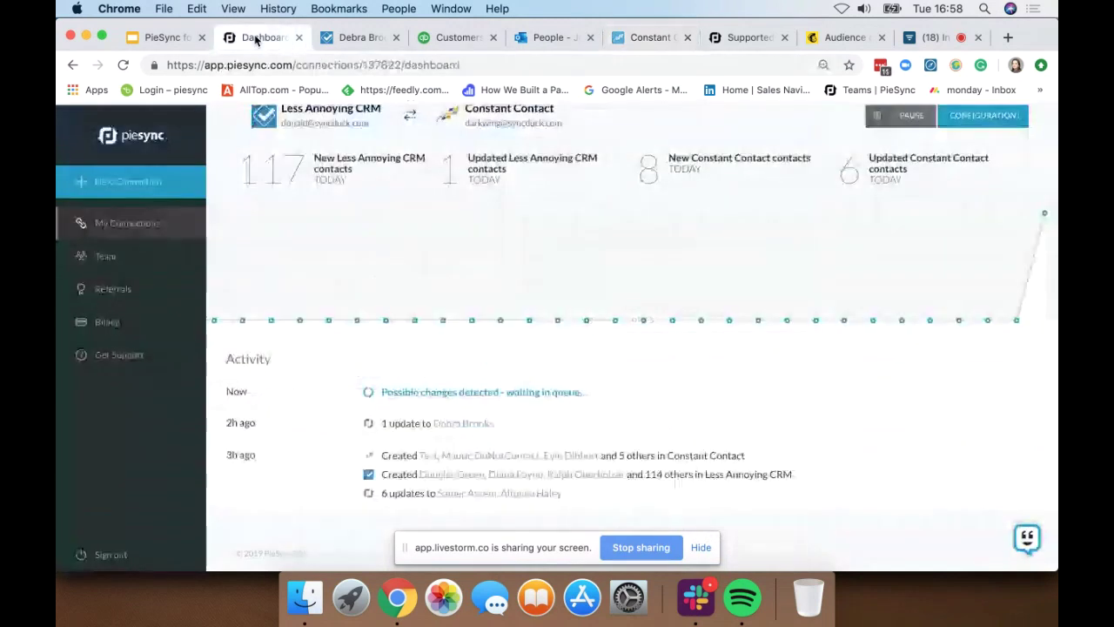
pyautogui.click(118, 226)
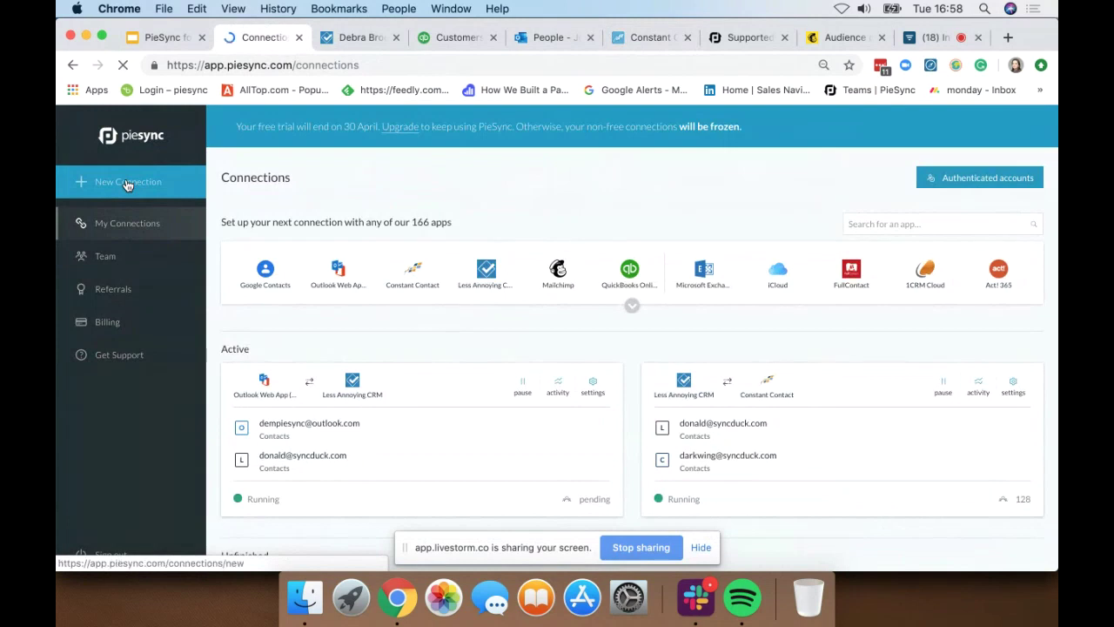
pyautogui.click(127, 184)
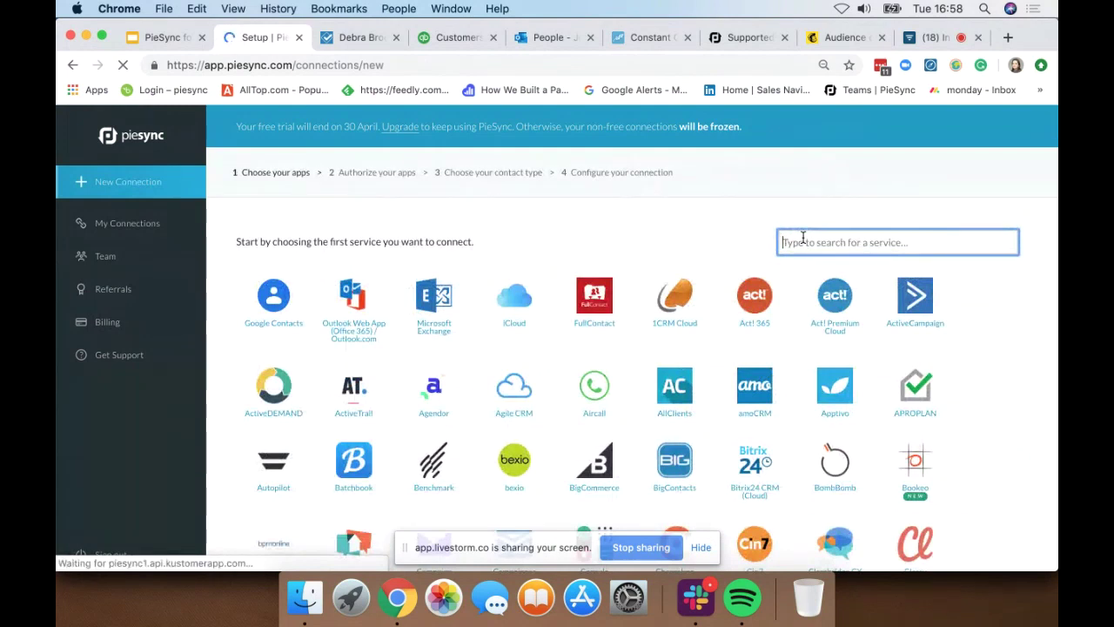
pyautogui.write('less')
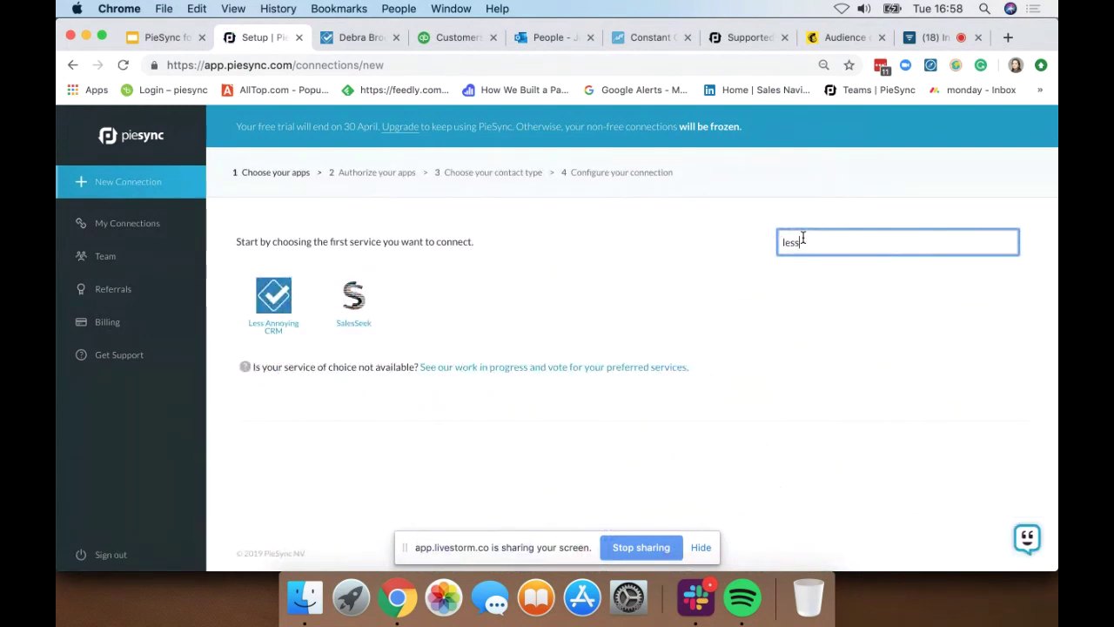
pyautogui.click(273, 301)
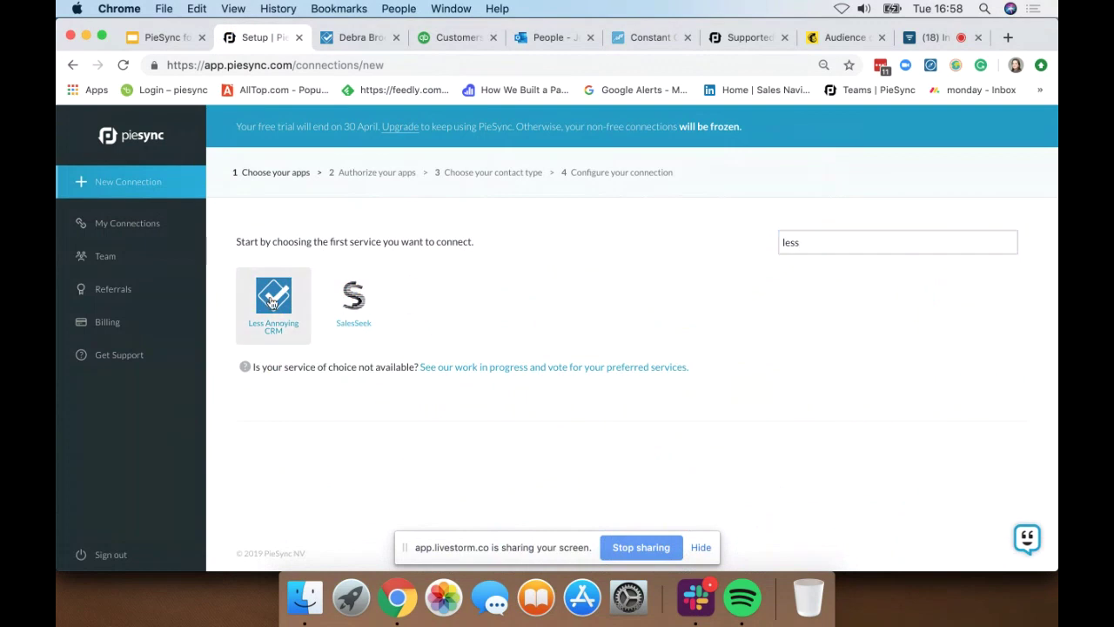
pyautogui.write('m')
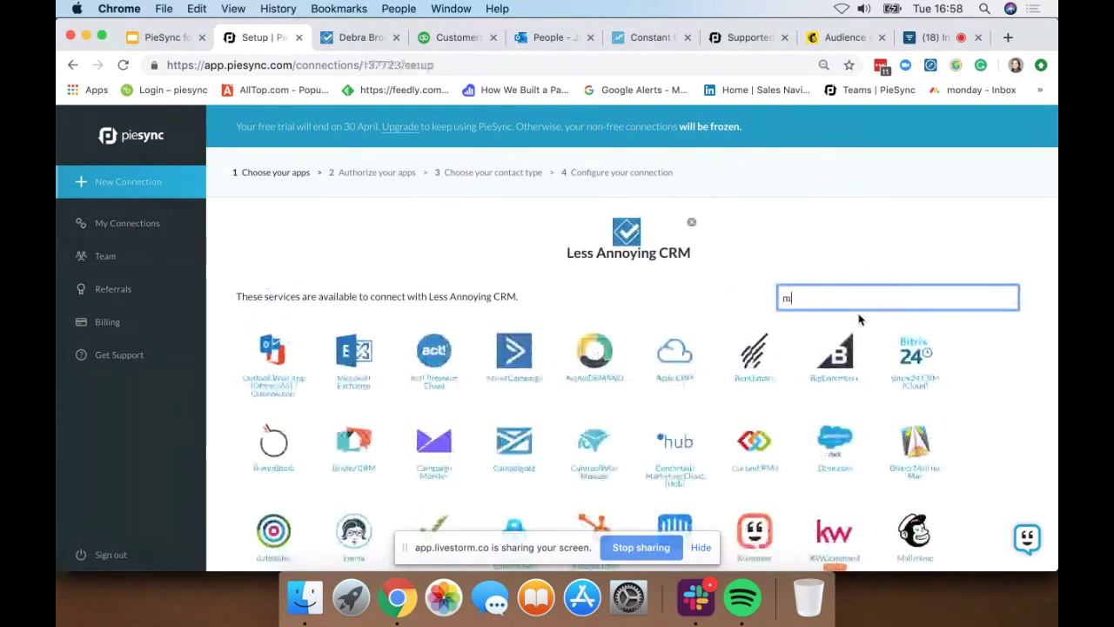
pyautogui.write('ail')
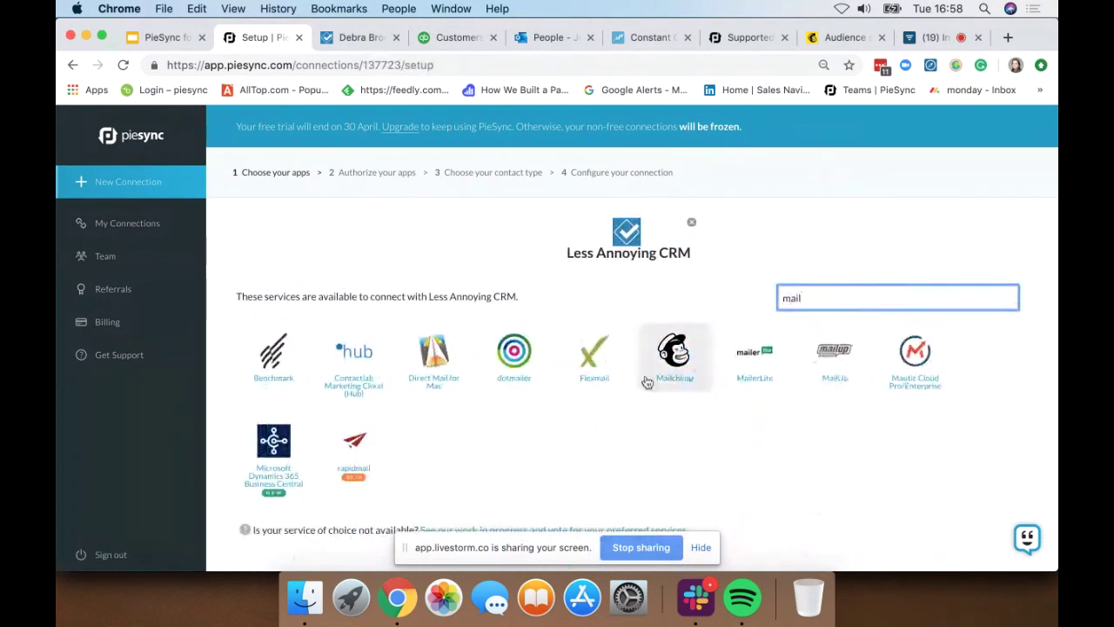
pyautogui.click(675, 374)
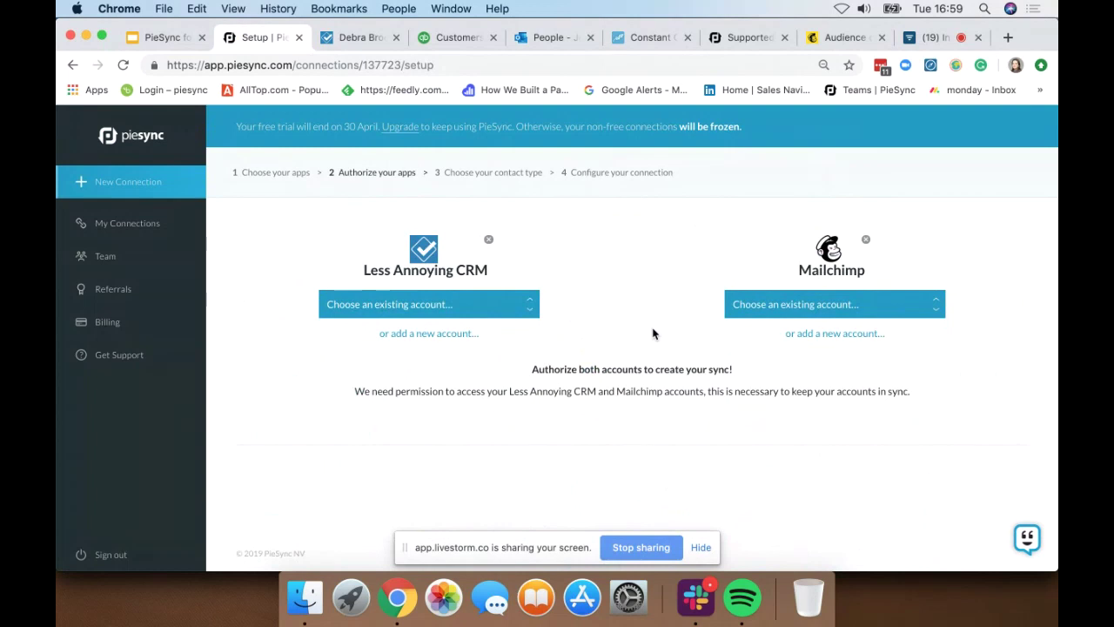
# Step: Authorize the connection with the existing Mailchimp account (audience TEST PIESYNC) and the existing Less Annoying CRM account, and proceed to its configuration
pyautogui.click(771, 306)
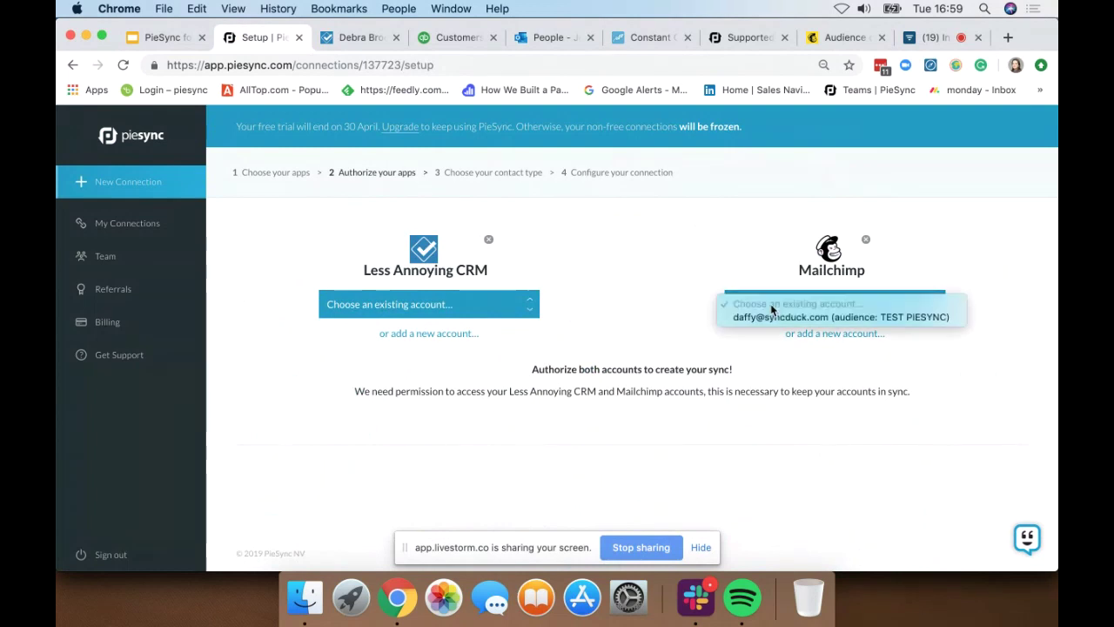
pyautogui.click(771, 316)
pyautogui.click(500, 306)
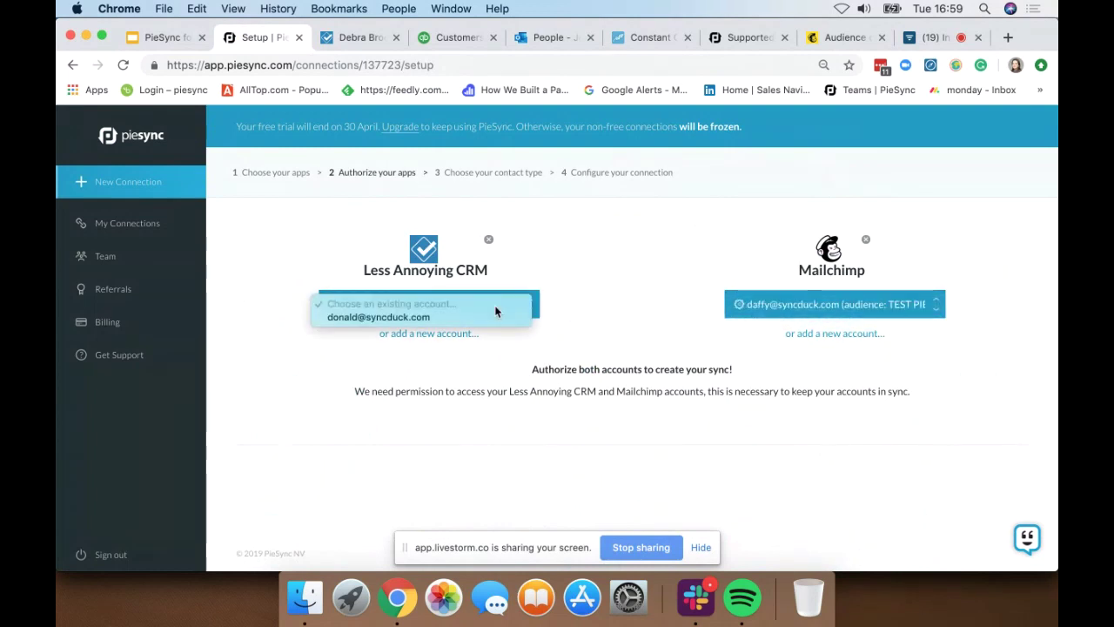
pyautogui.click(433, 320)
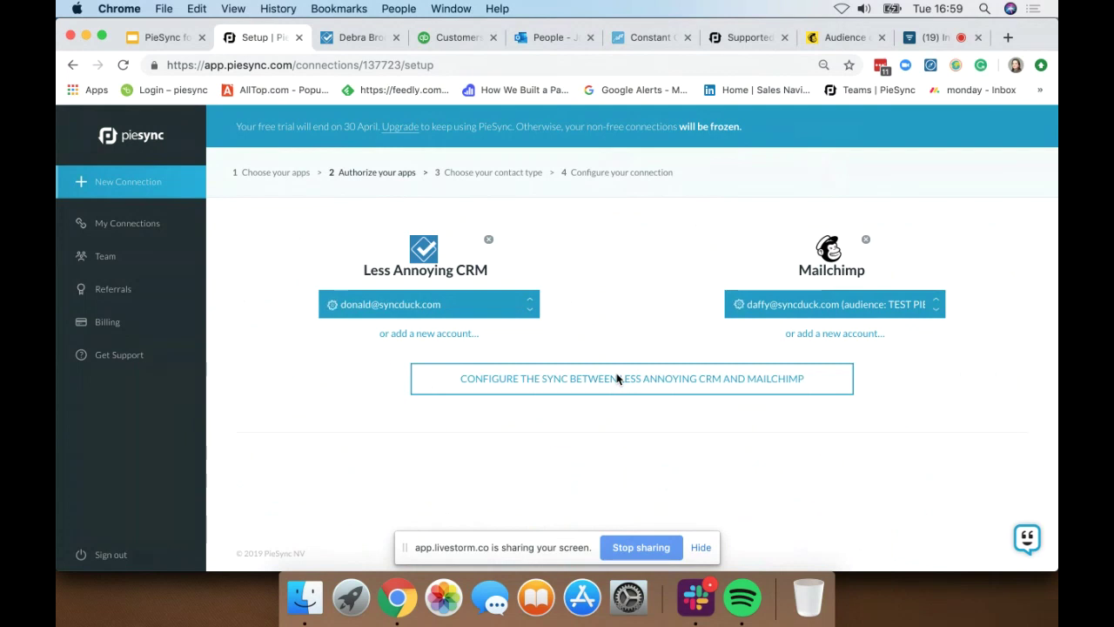
pyautogui.click(617, 381)
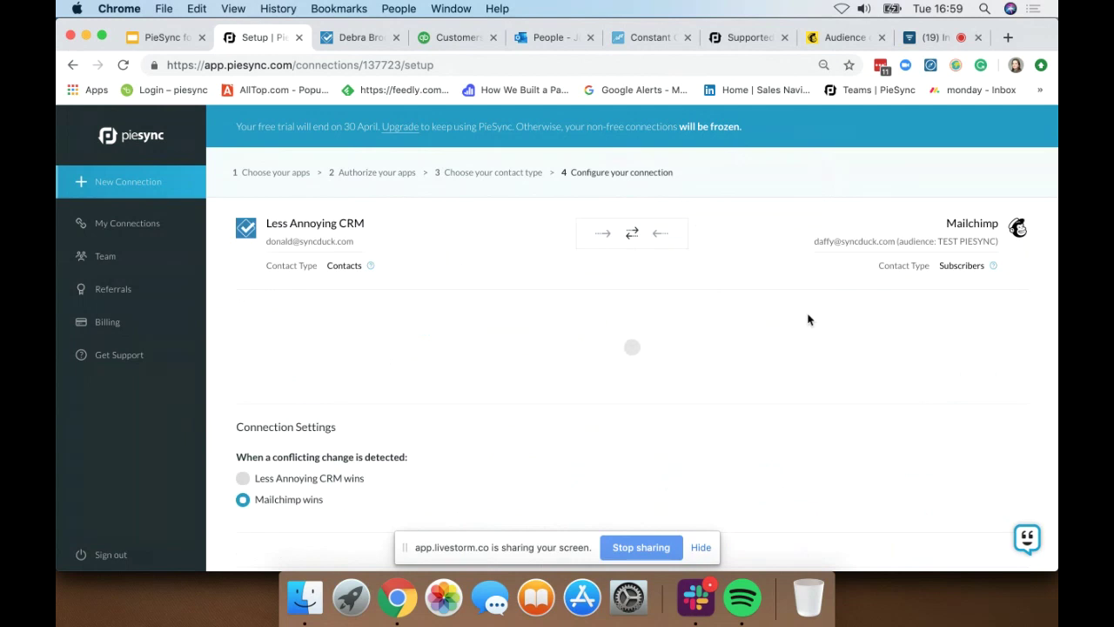
# Step: Add a field mapping between "Who did you talk to?" in Less Annoying CRM and "Who did you talk to" in Mailchimp
pyautogui.scroll(-3, 808, 320)
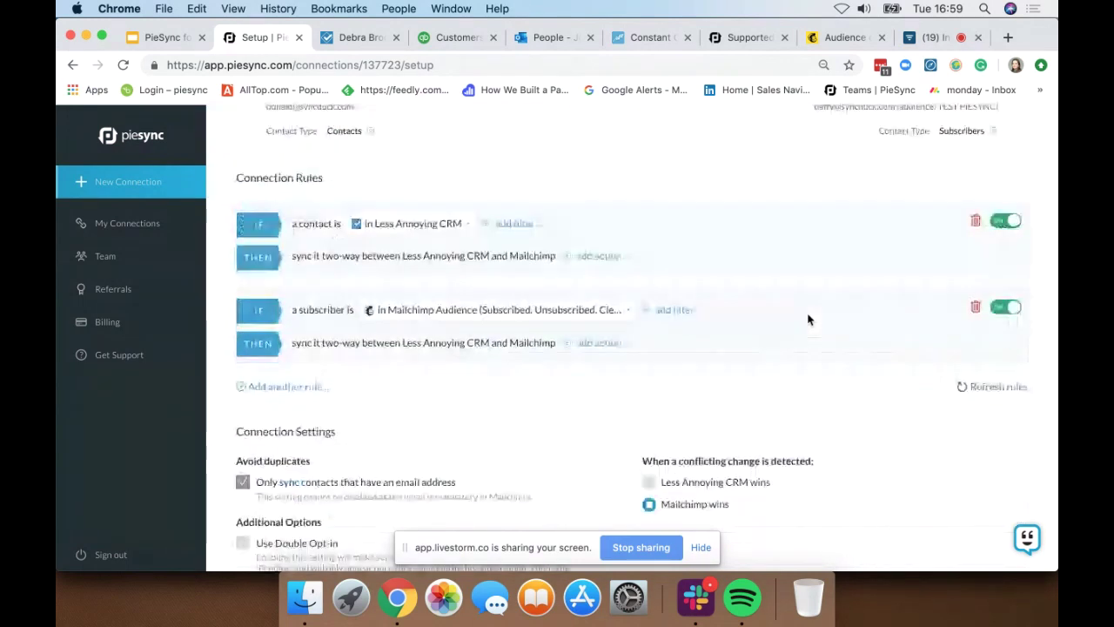
pyautogui.scroll(-10, 808, 320)
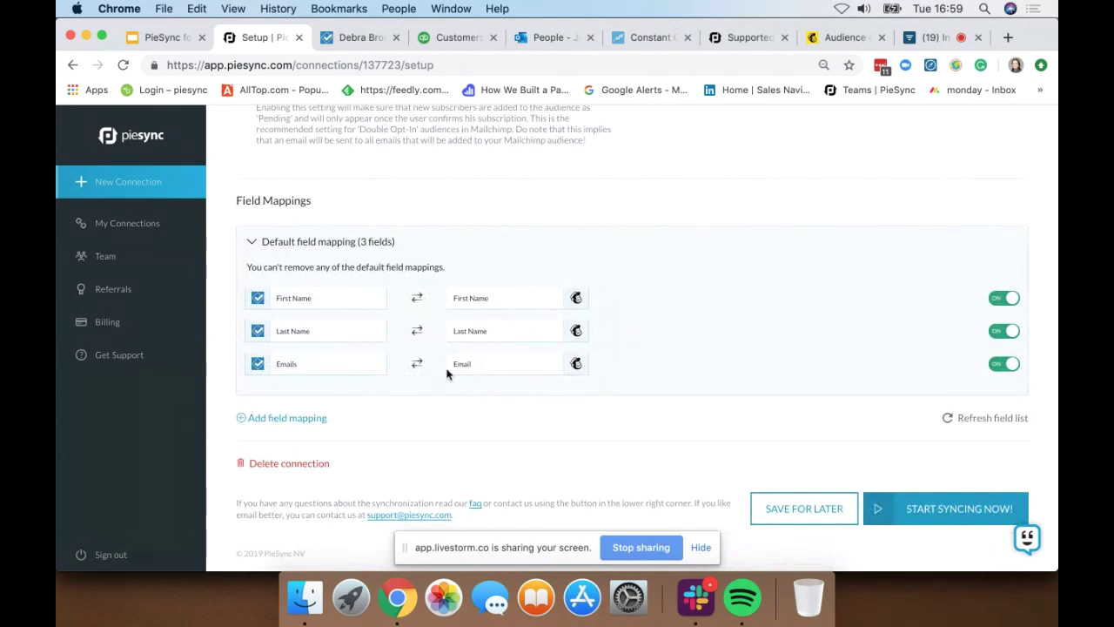
pyautogui.click(275, 419)
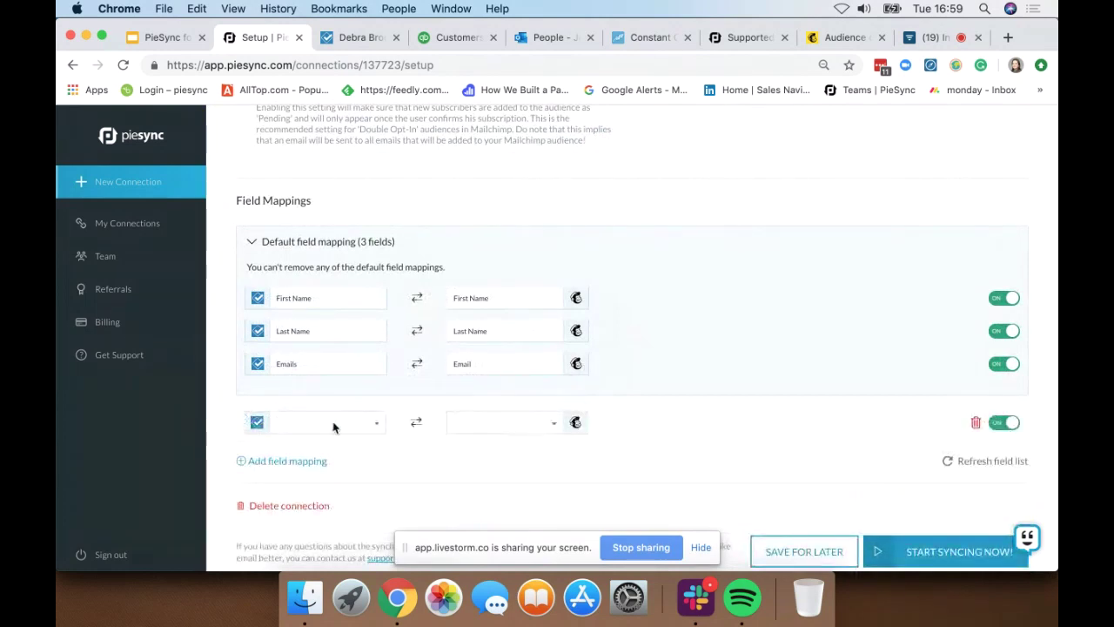
pyautogui.click(524, 425)
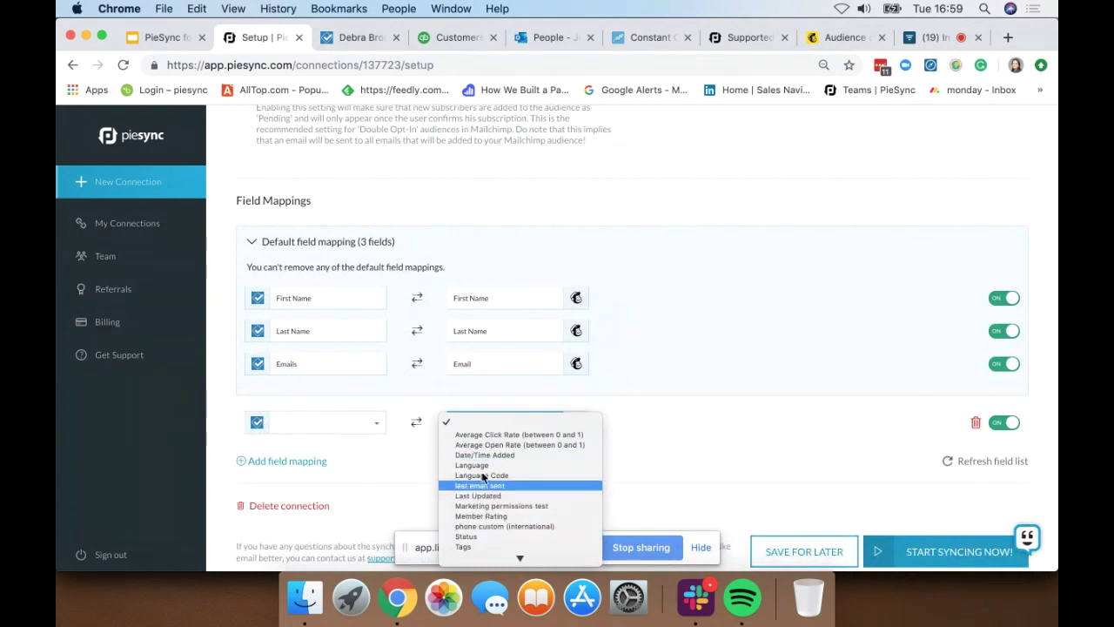
pyautogui.click(366, 425)
pyautogui.click(342, 428)
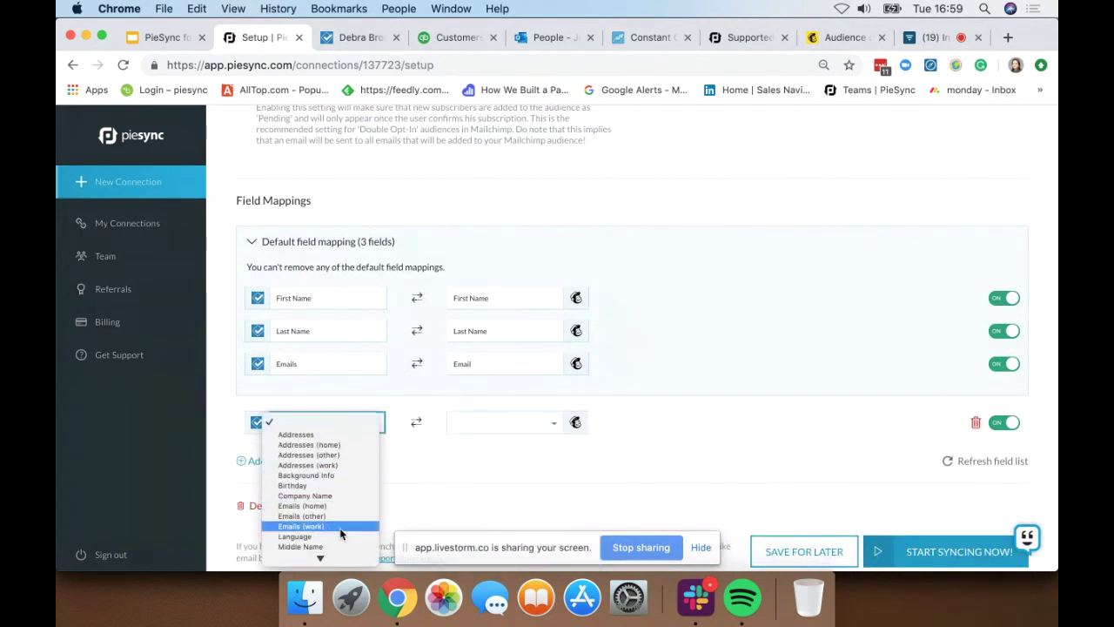
pyautogui.scroll(-3, 340, 527)
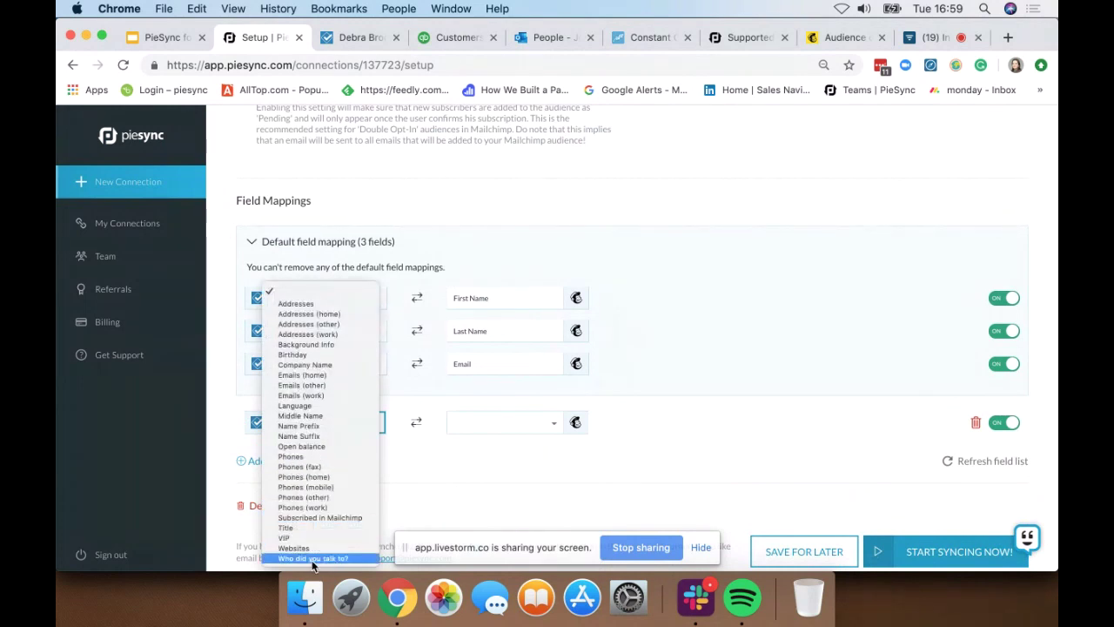
pyautogui.click(312, 561)
pyautogui.click(521, 423)
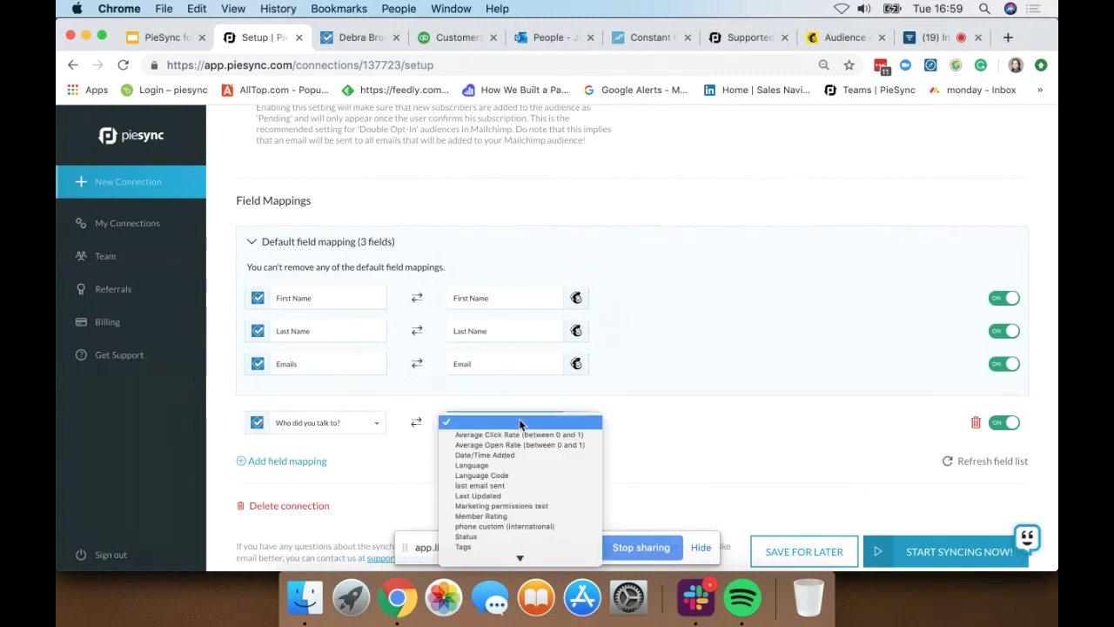
pyautogui.scroll(-1, 535, 489)
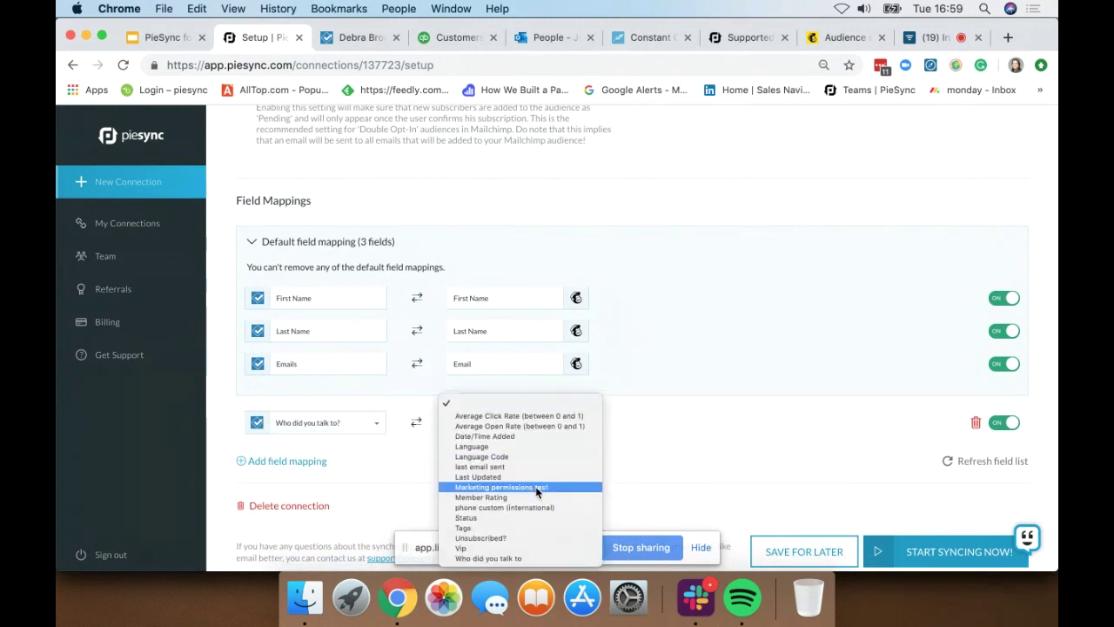
pyautogui.click(522, 558)
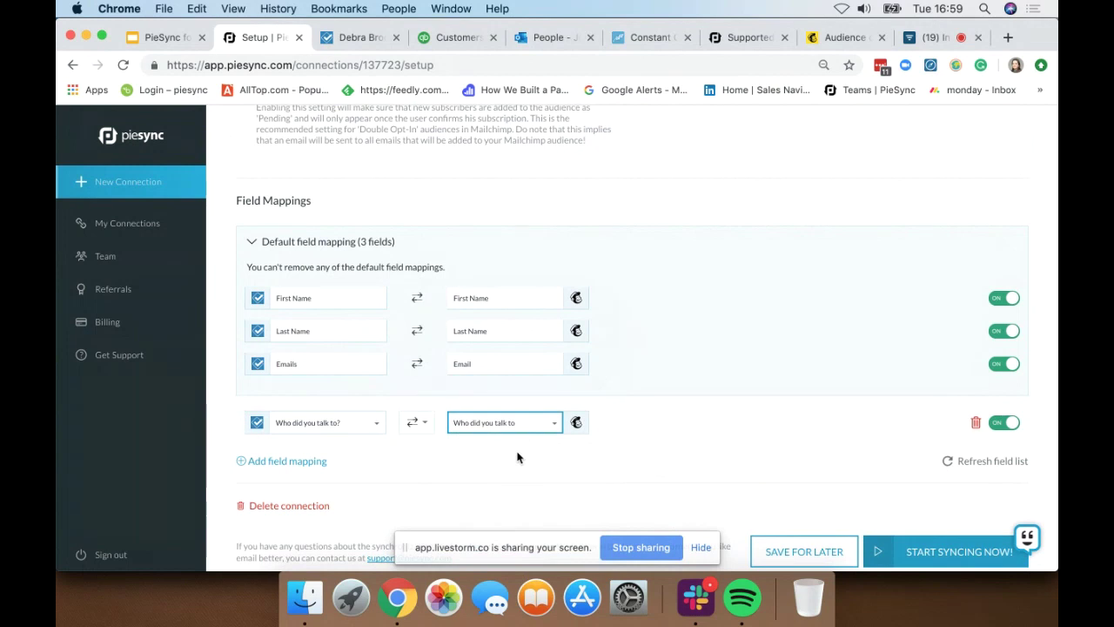
# Step: Review the connection rules, duplicate and double opt-in options, and conflict settings of the Less Annoying CRM and Mailchimp sync
pyautogui.scroll(1, 517, 457)
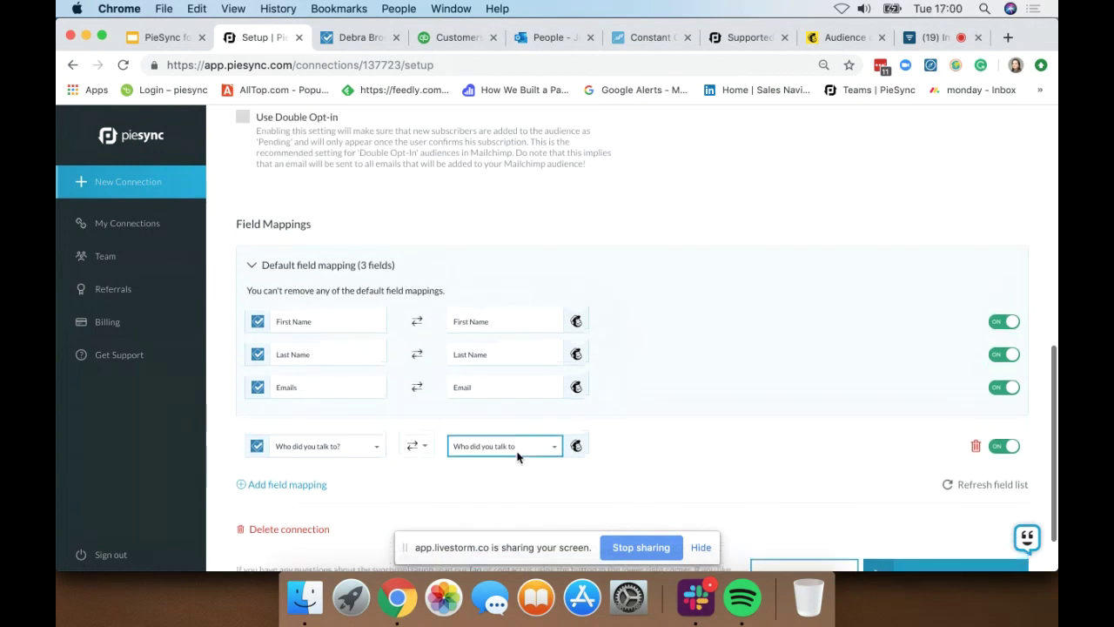
pyautogui.scroll(15, 517, 457)
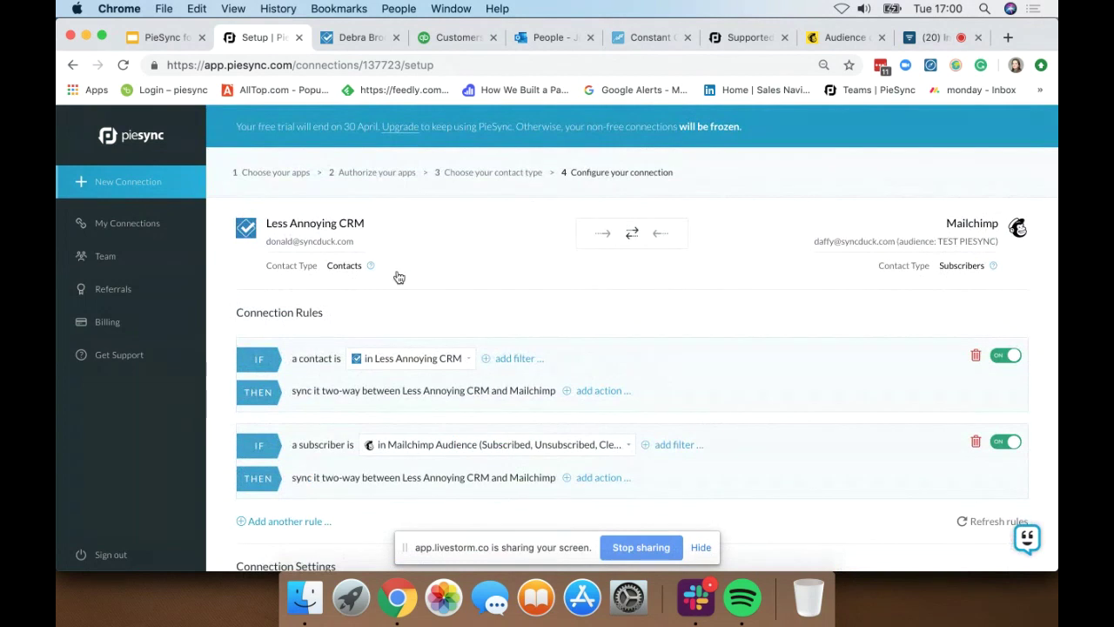
pyautogui.scroll(-5, 447, 277)
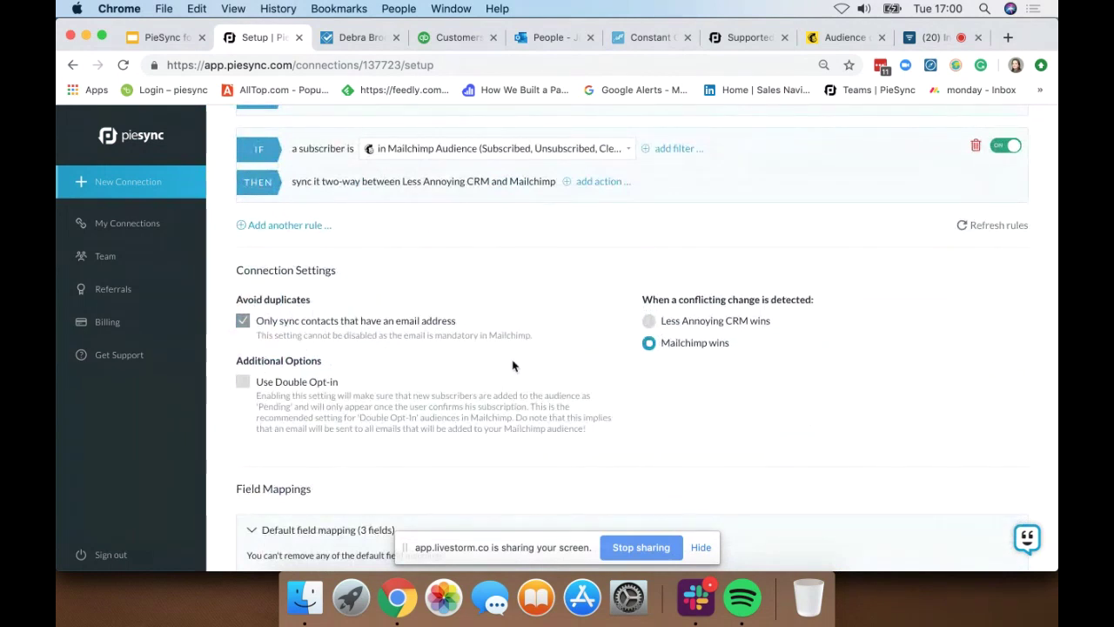
pyautogui.scroll(1, 513, 365)
pyautogui.scroll(1, 513, 366)
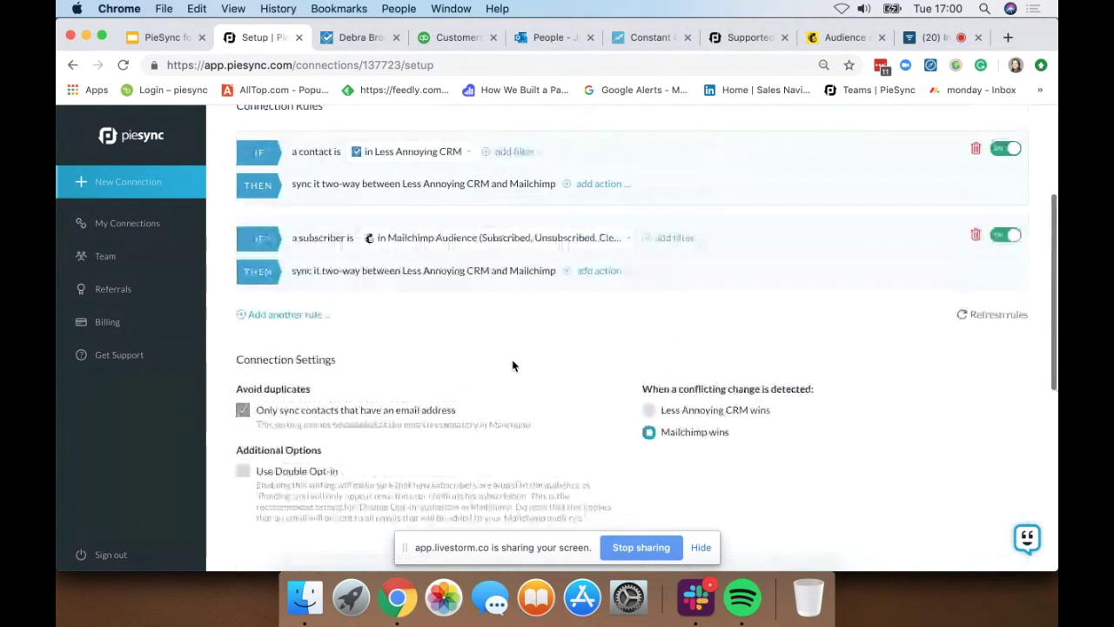
pyautogui.scroll(2, 512, 366)
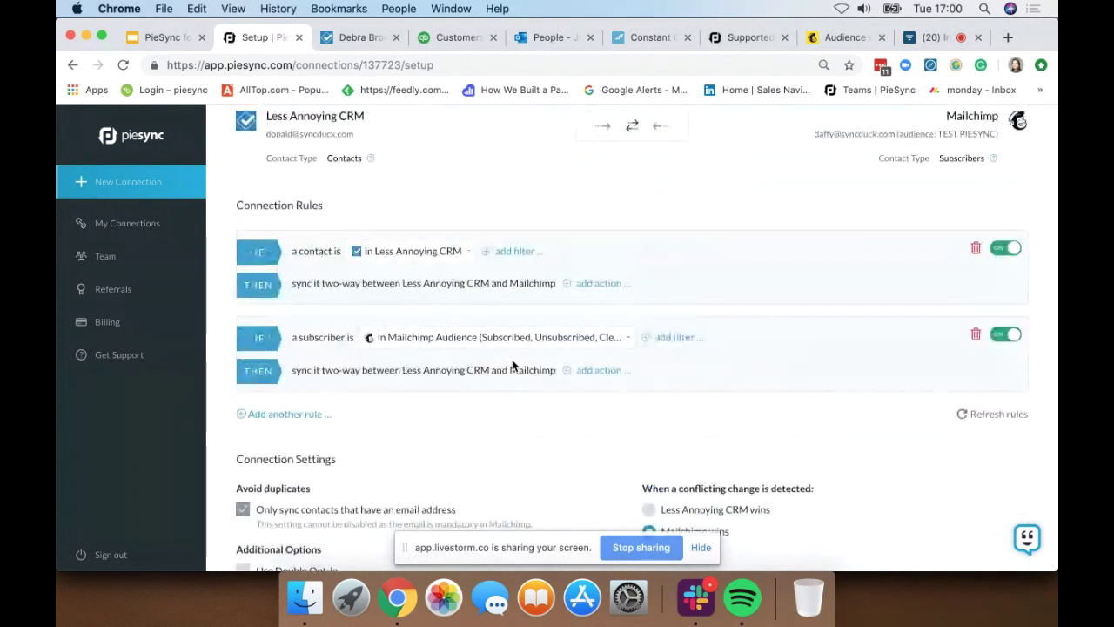
pyautogui.scroll(2, 513, 366)
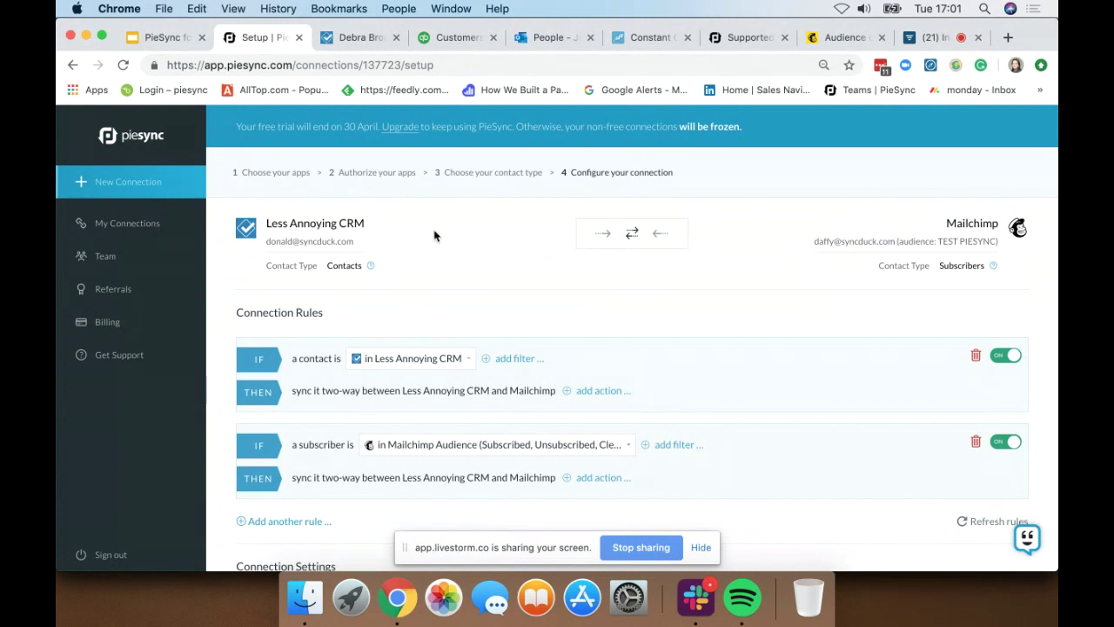
# Step: Go back to the connections overview and open the dashboard of the active Less Annoying CRM and Constant Contact sync
pyautogui.click(130, 228)
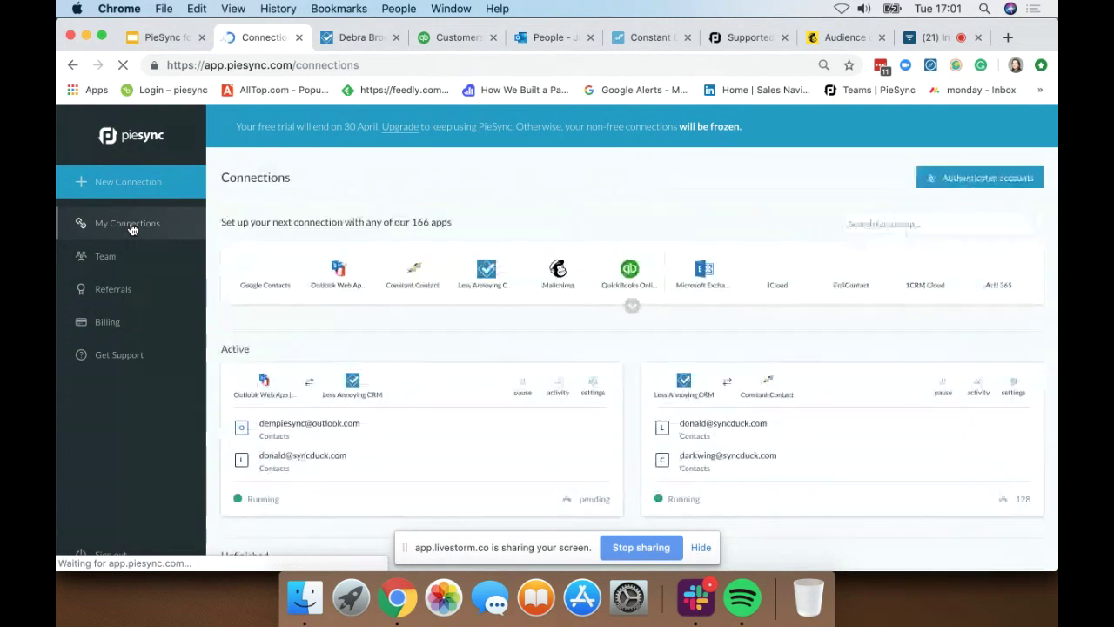
pyautogui.scroll(-2, 455, 412)
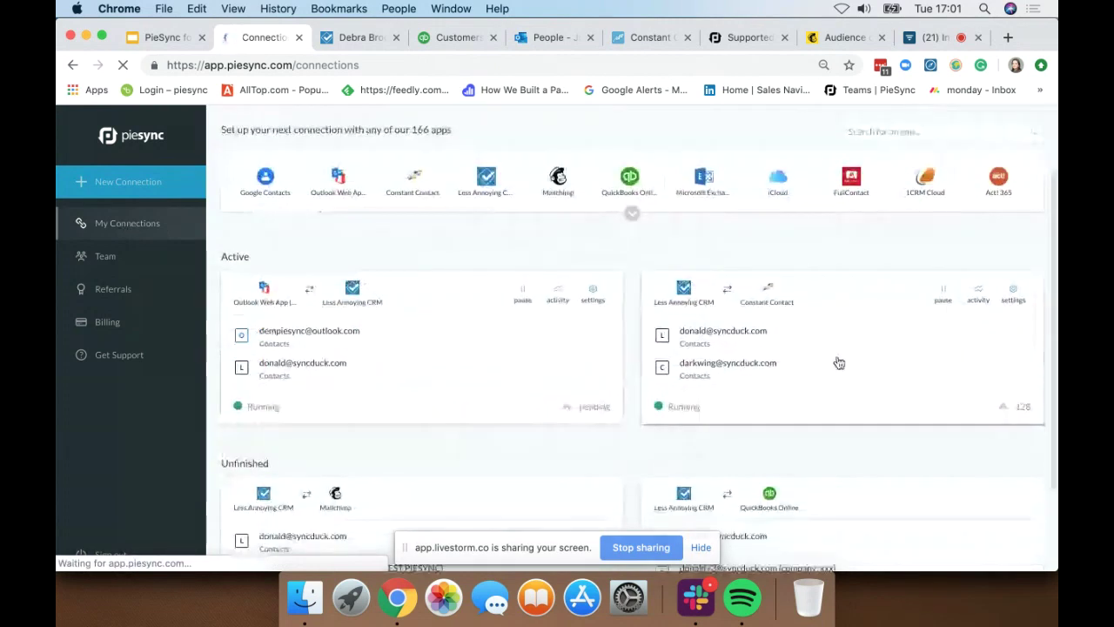
pyautogui.click(838, 363)
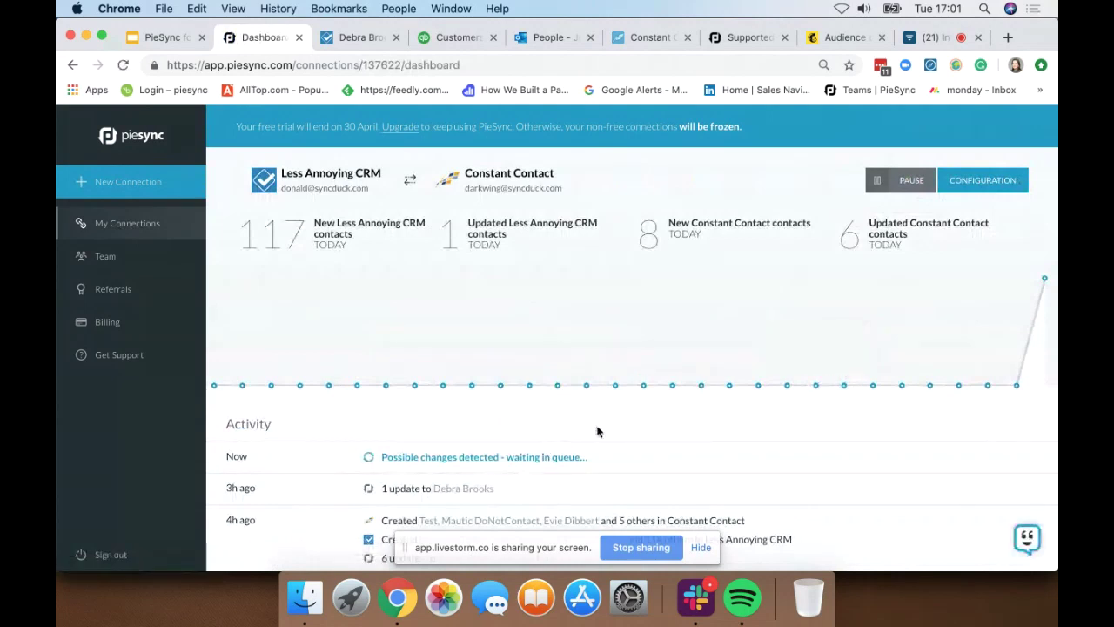
# Step: Switch to Constant Contact, reload the contacts, search for the edited contact by first name, and open the matching record
pyautogui.click(639, 39)
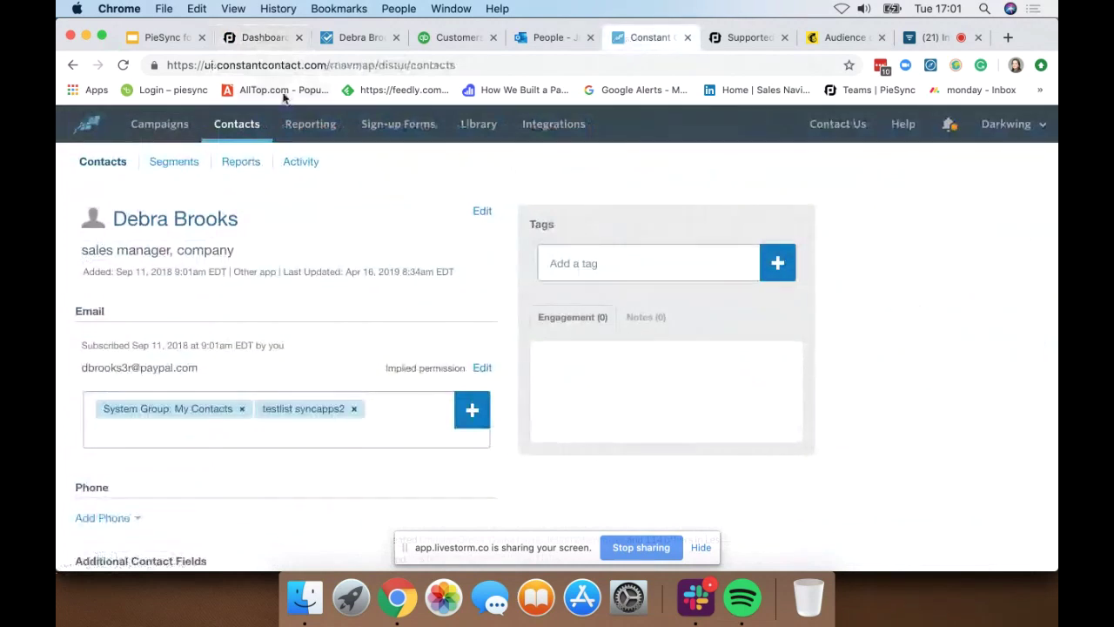
pyautogui.click(123, 66)
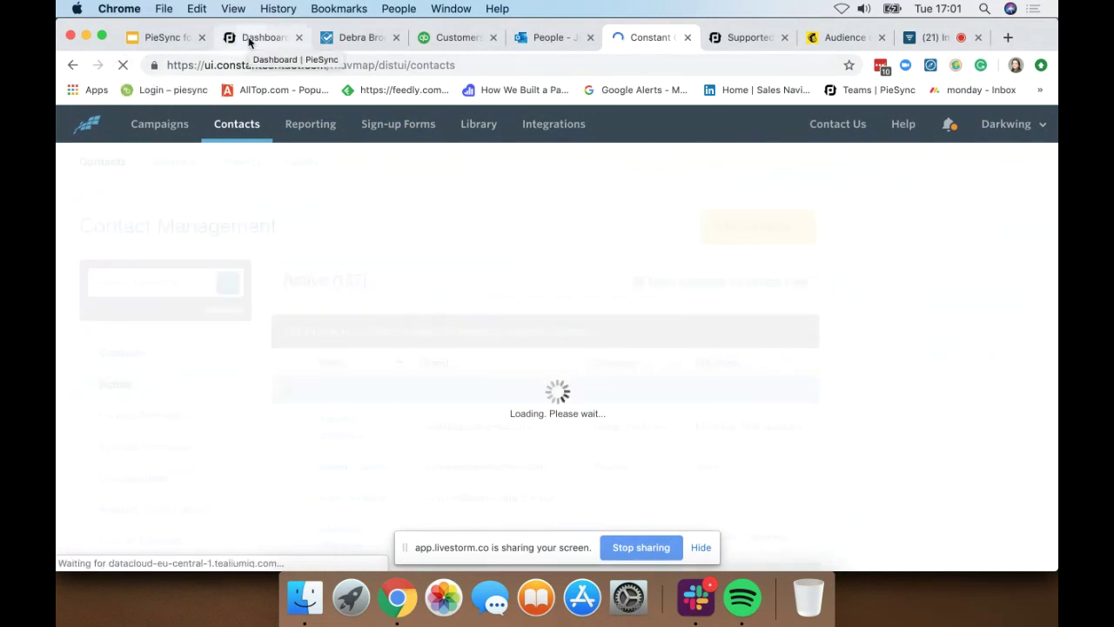
pyautogui.click(125, 282)
pyautogui.write('de')
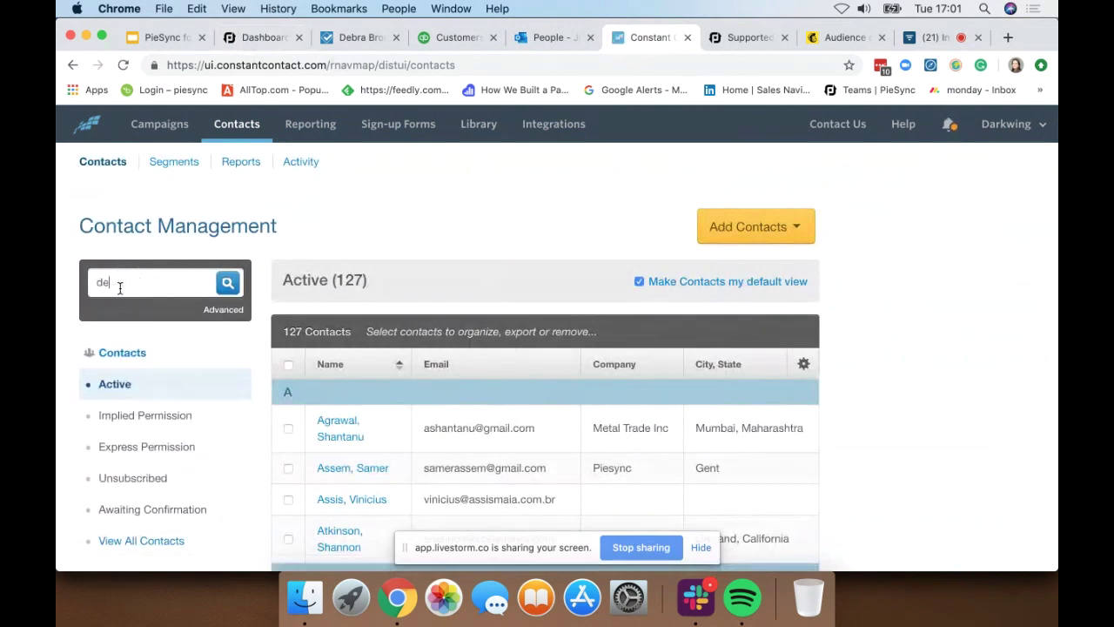
pyautogui.write('bra')
pyautogui.press('Return')
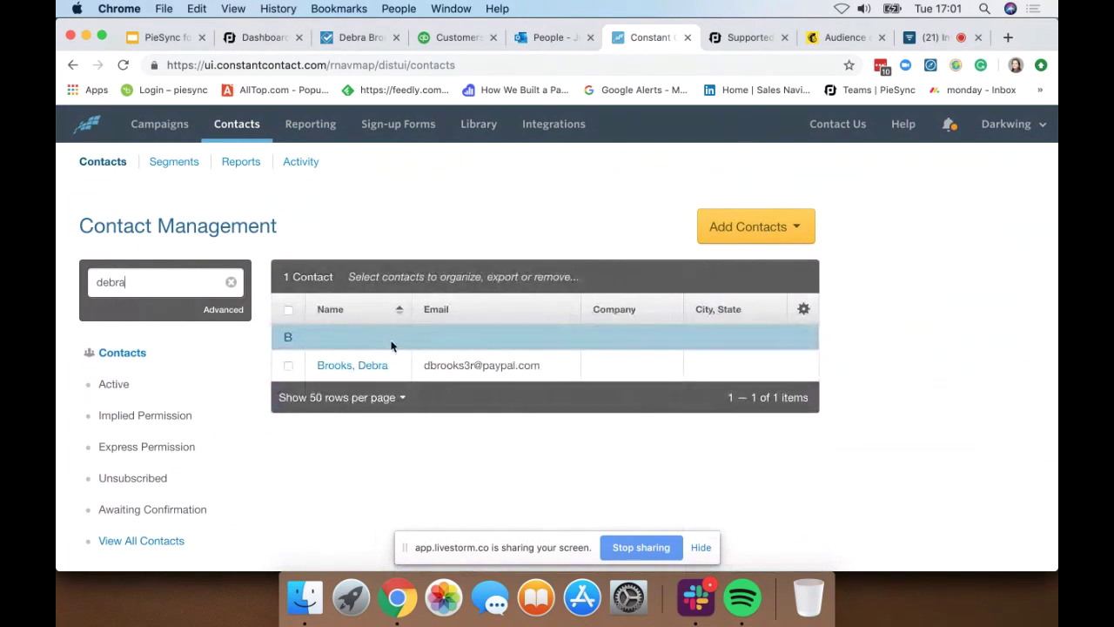
pyautogui.click(322, 368)
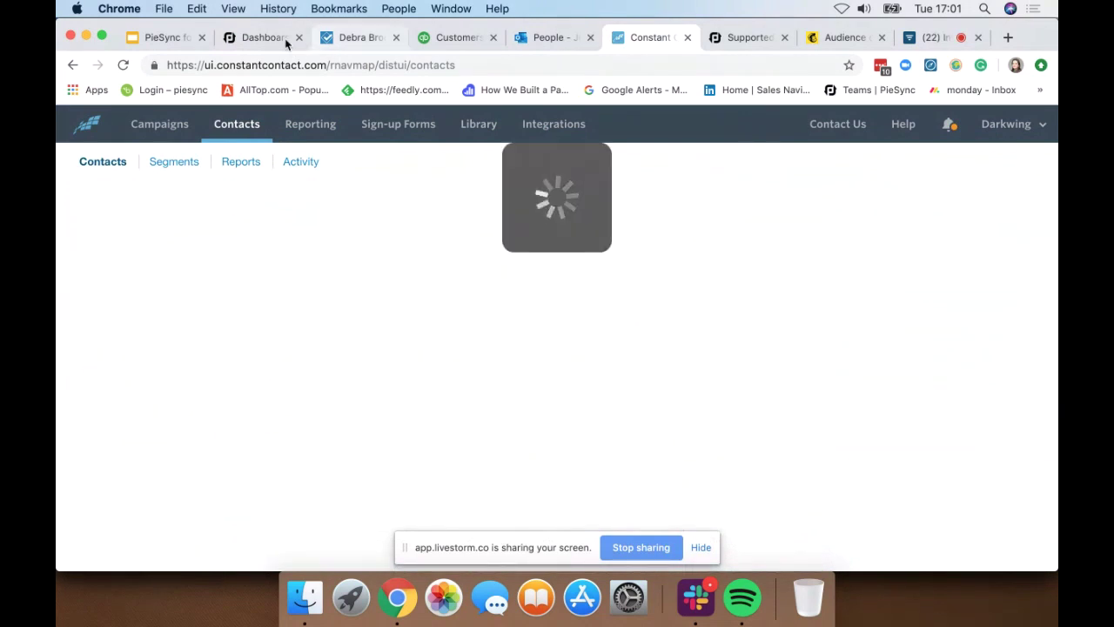
# Step: Return to PieSync's connections overview and review the active and unfinished Less Annoying CRM connections
pyautogui.click(249, 41)
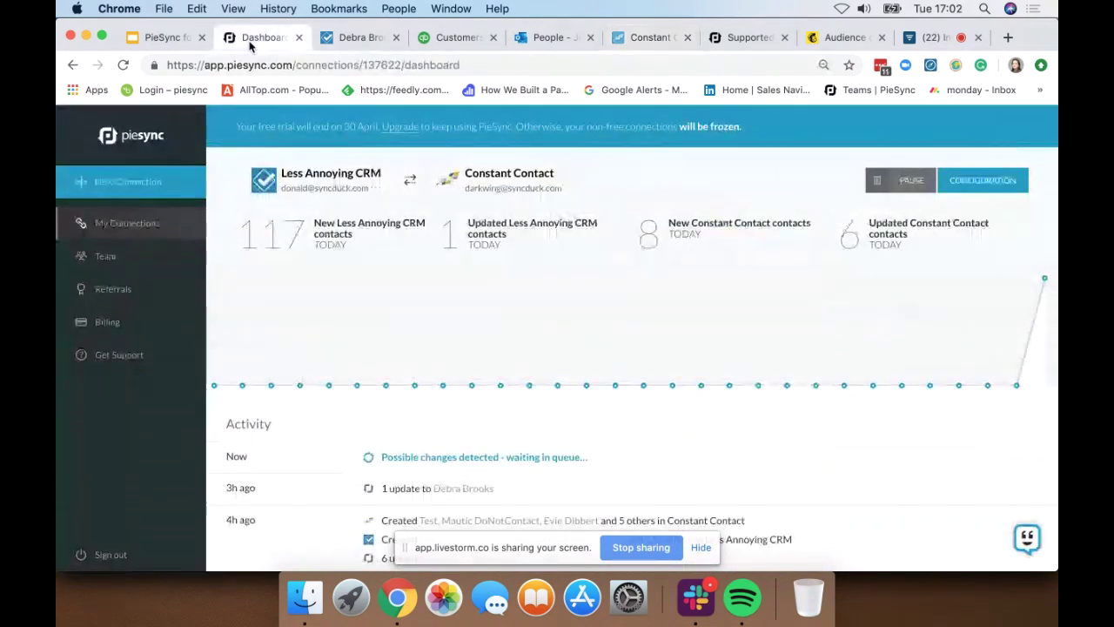
pyautogui.click(109, 232)
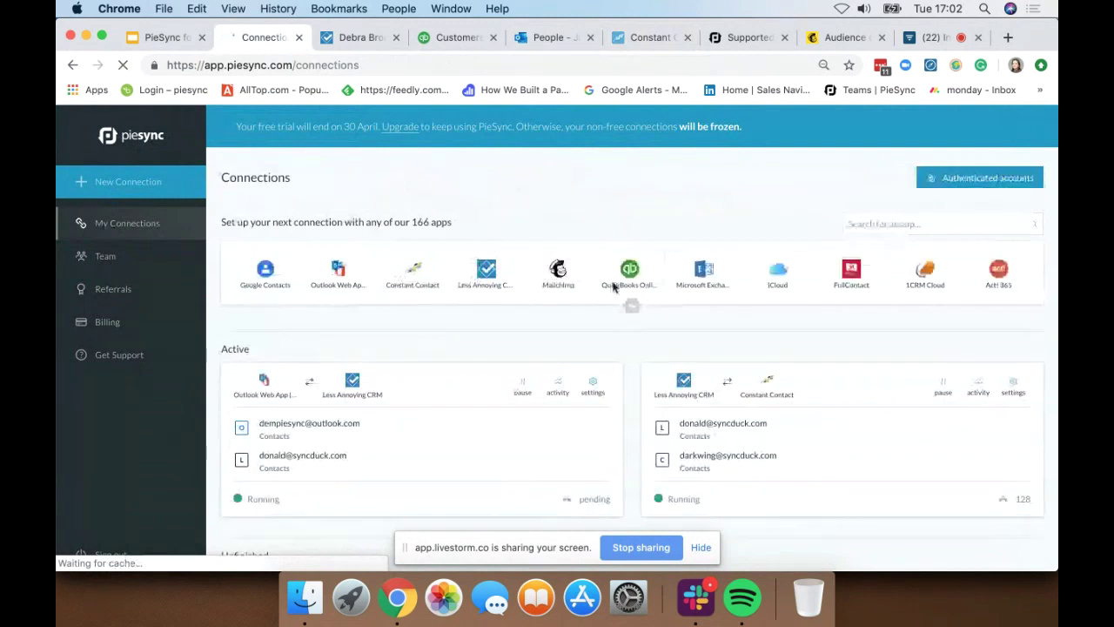
pyautogui.scroll(-2, 505, 353)
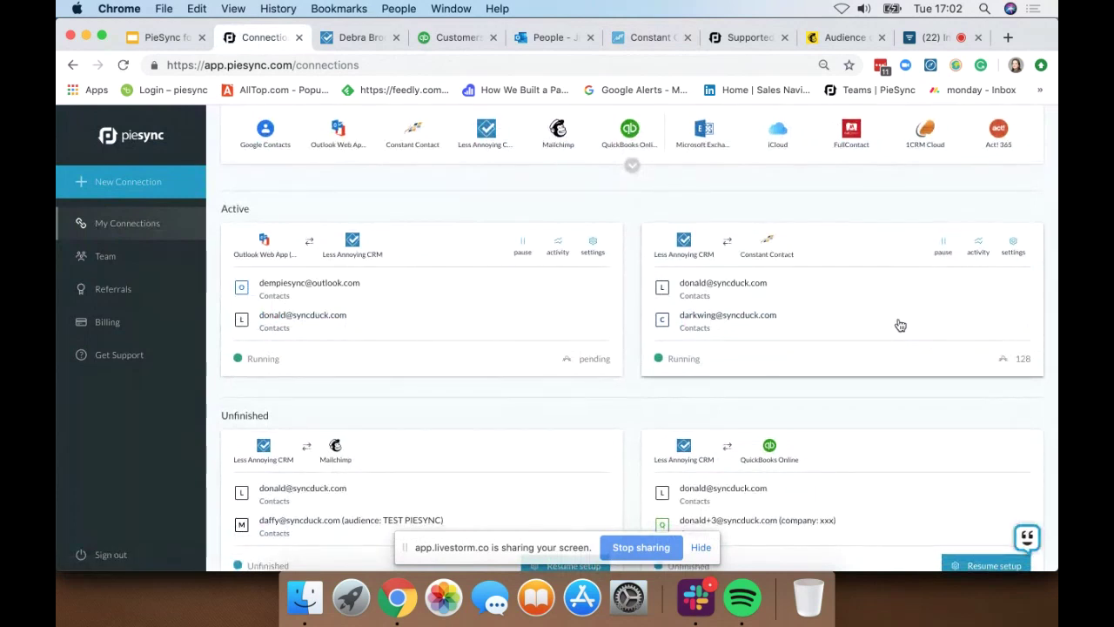
pyautogui.scroll(-2, 900, 324)
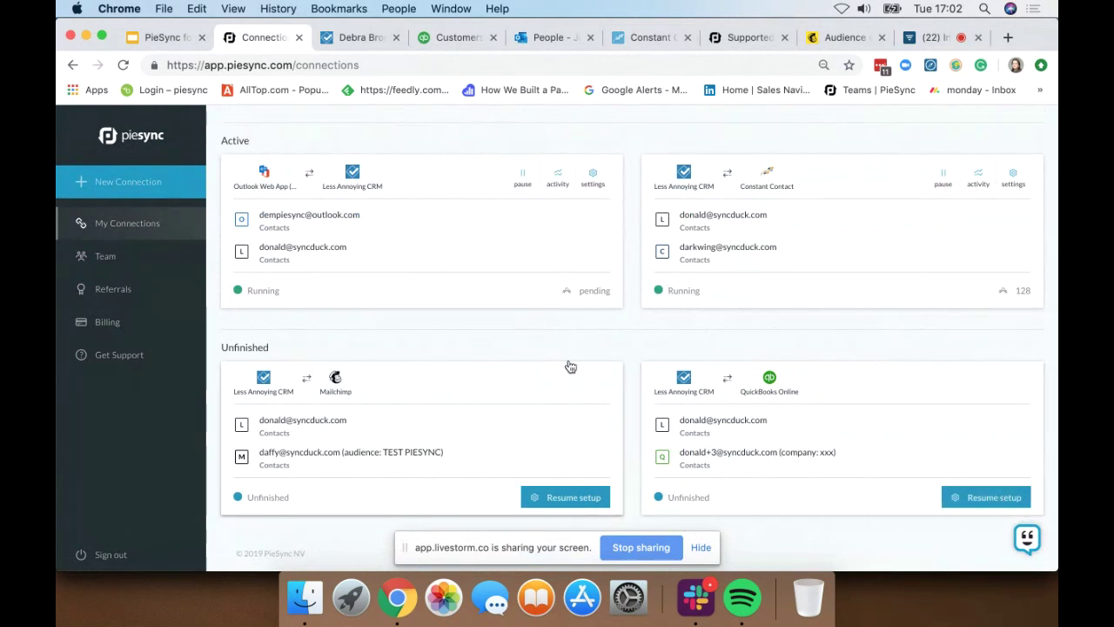
# Step: Switch to the "PieSync for Less Annoying CRM" deck in Google Slides, present it full screen, and advance to the Support slide
pyautogui.click(159, 40)
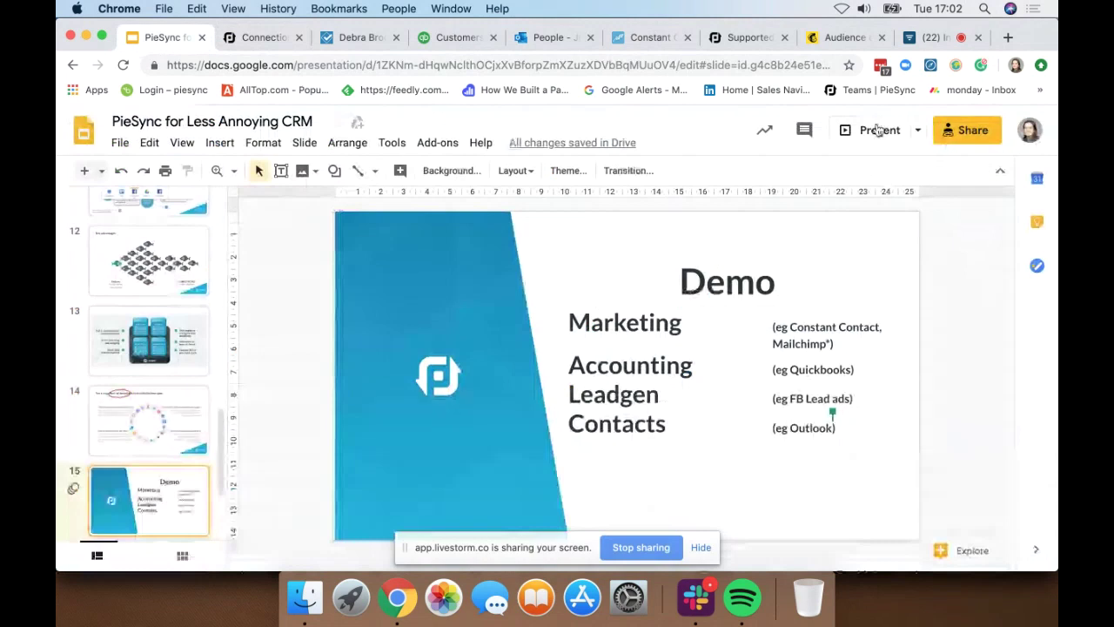
pyautogui.press('super+Return')
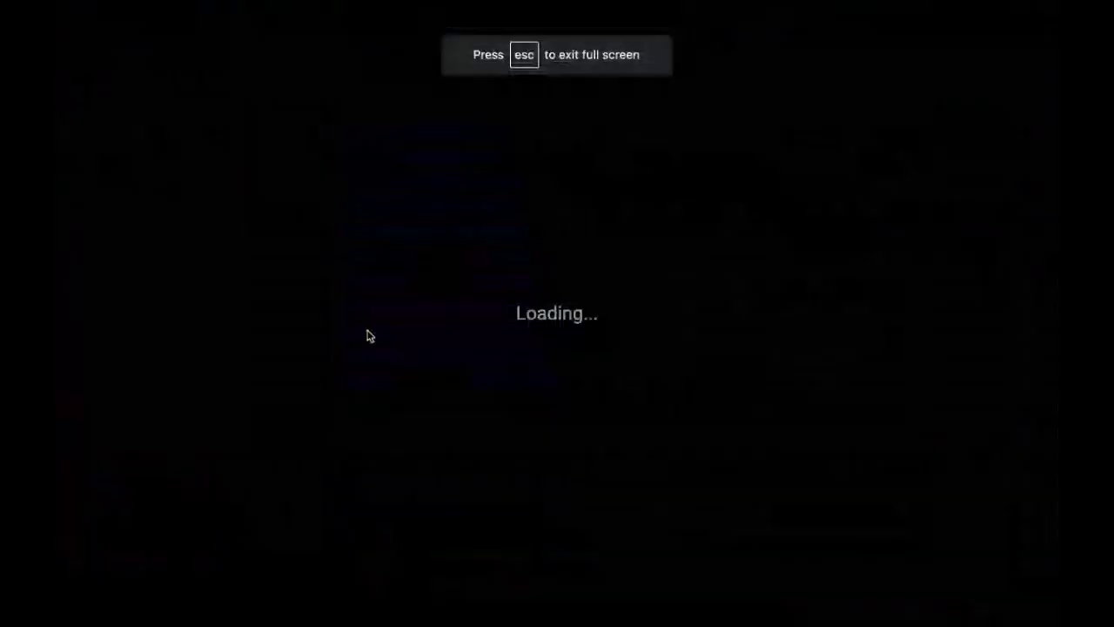
pyautogui.press('Right')
pyautogui.press('Right')
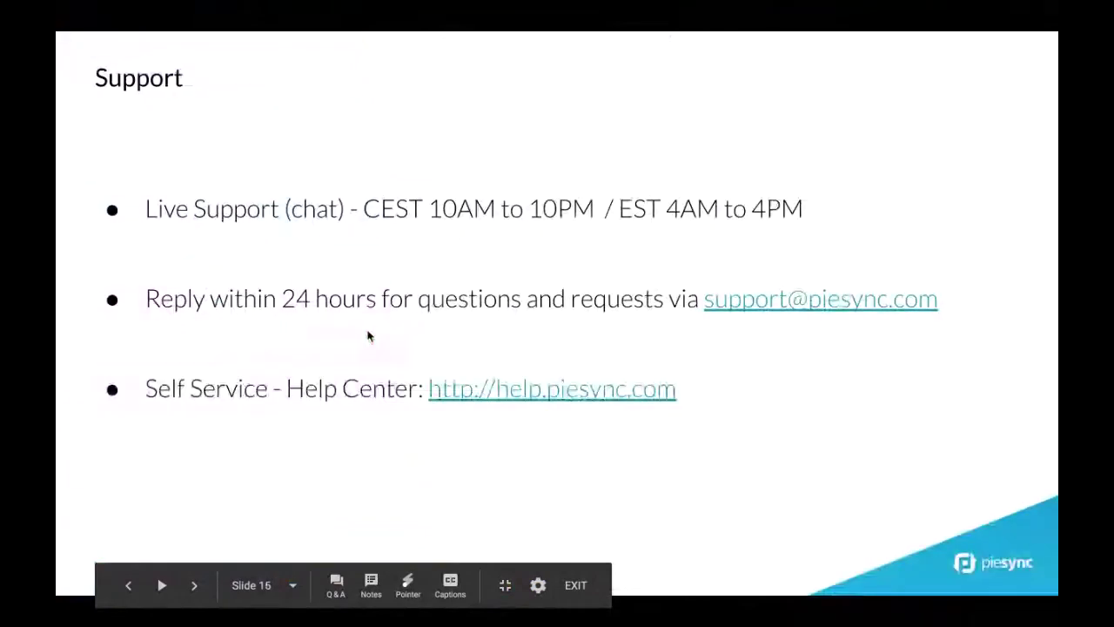